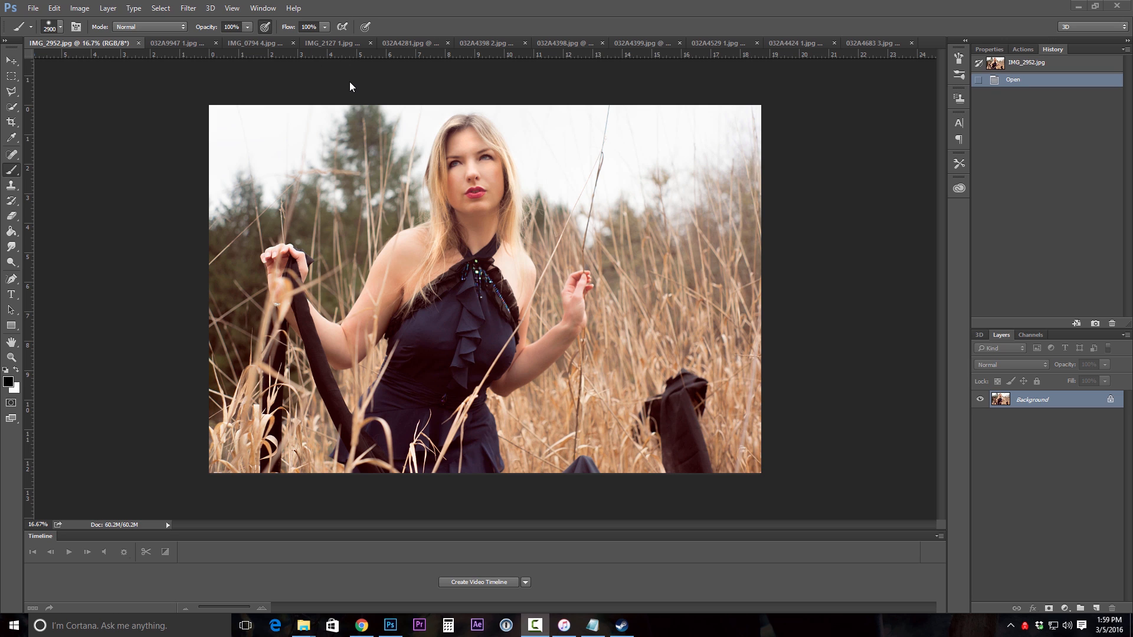
# Look through the open portrait photos and the bokeh, light and particle texture images, comparing 032A4398 2.jpg with 032A4398.jpg, and return to IMG_2952.jpg.
pyautogui.click(165, 44)
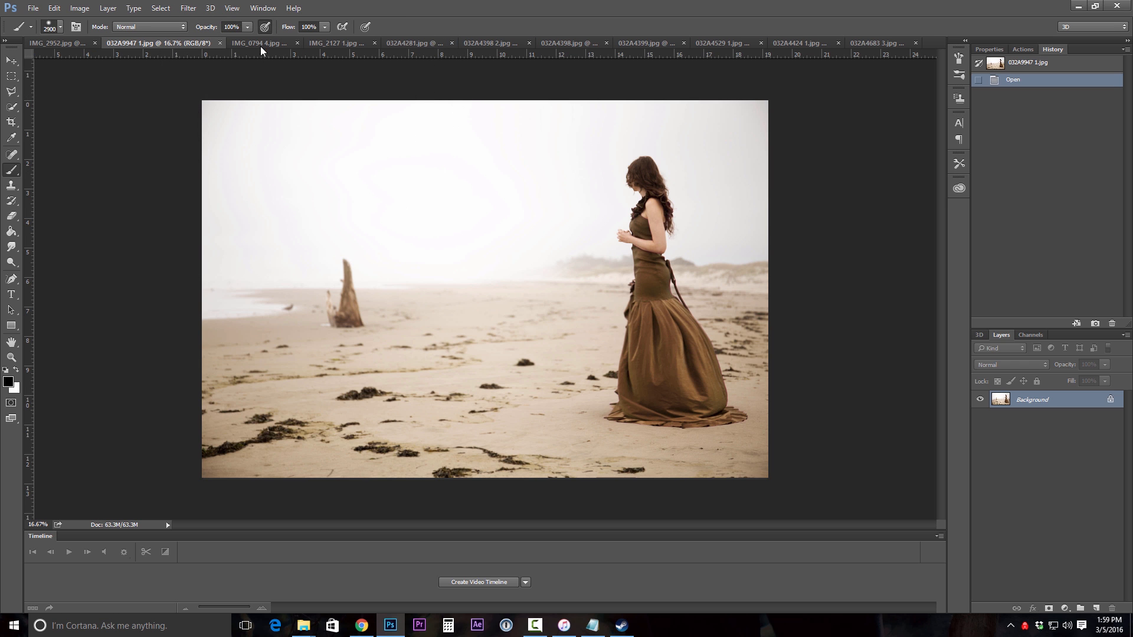
pyautogui.click(264, 42)
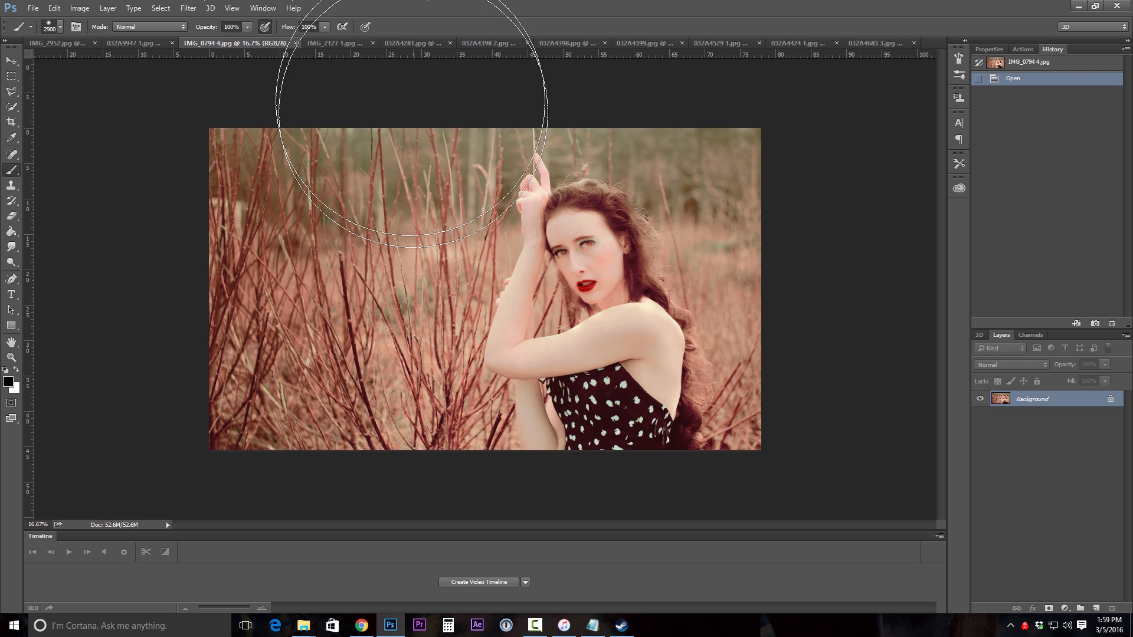
pyautogui.click(353, 44)
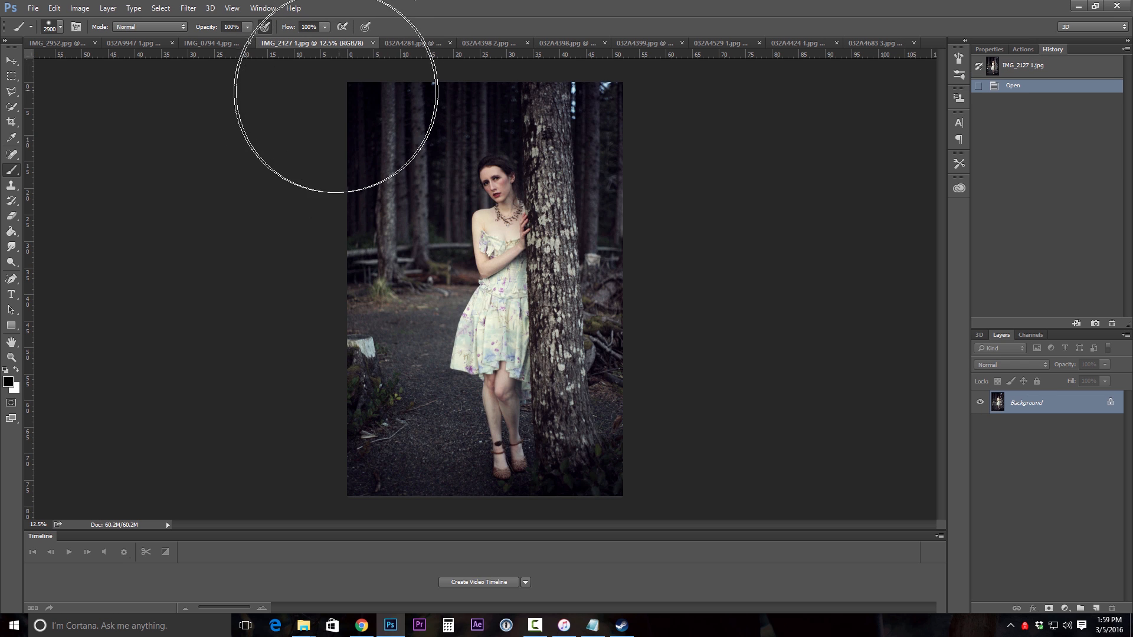
pyautogui.click(406, 44)
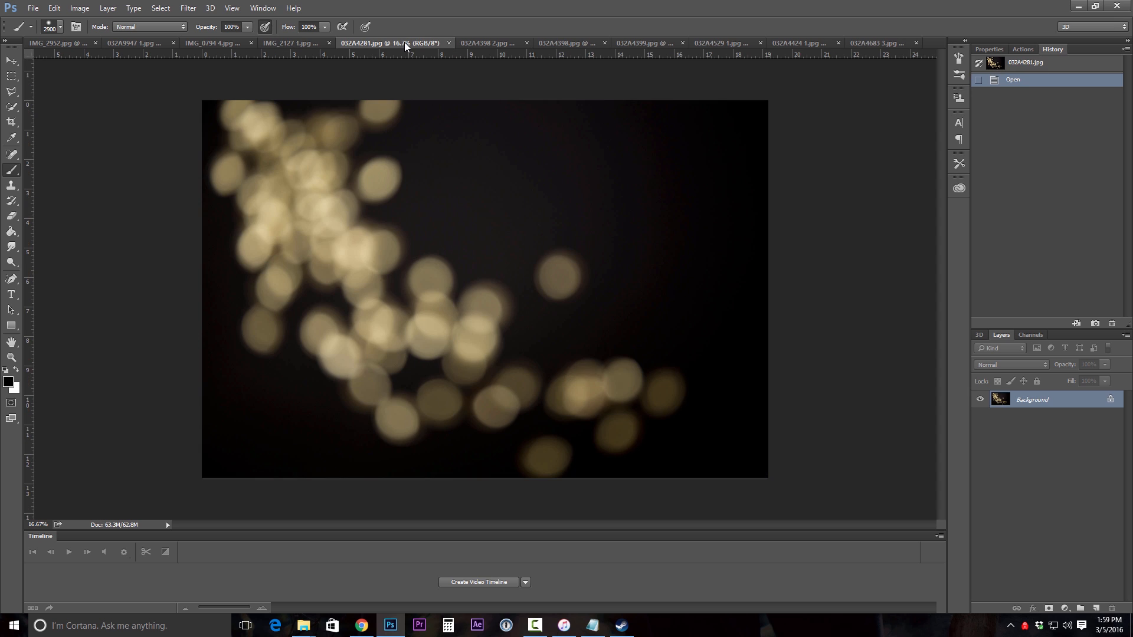
pyautogui.click(486, 42)
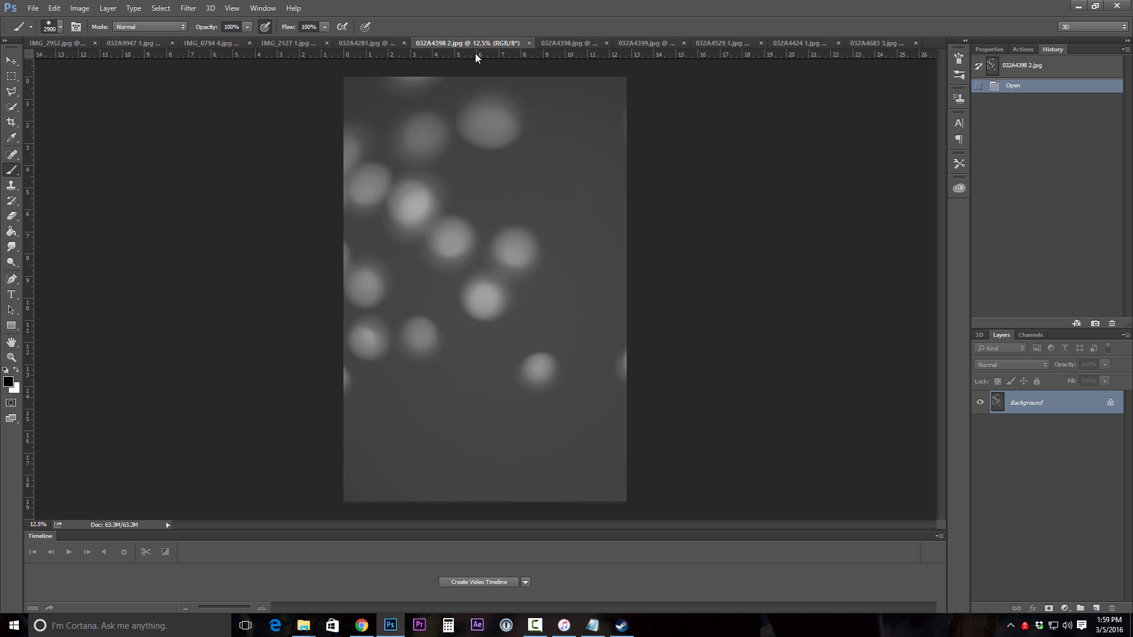
pyautogui.click(566, 42)
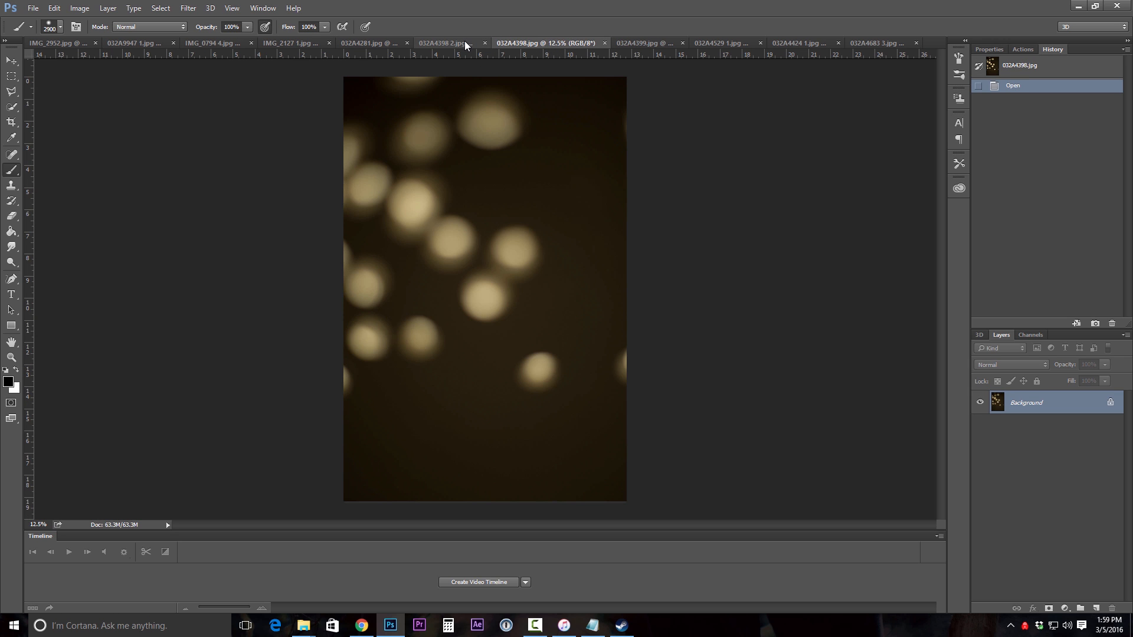
pyautogui.click(465, 44)
pyautogui.click(559, 44)
pyautogui.click(455, 44)
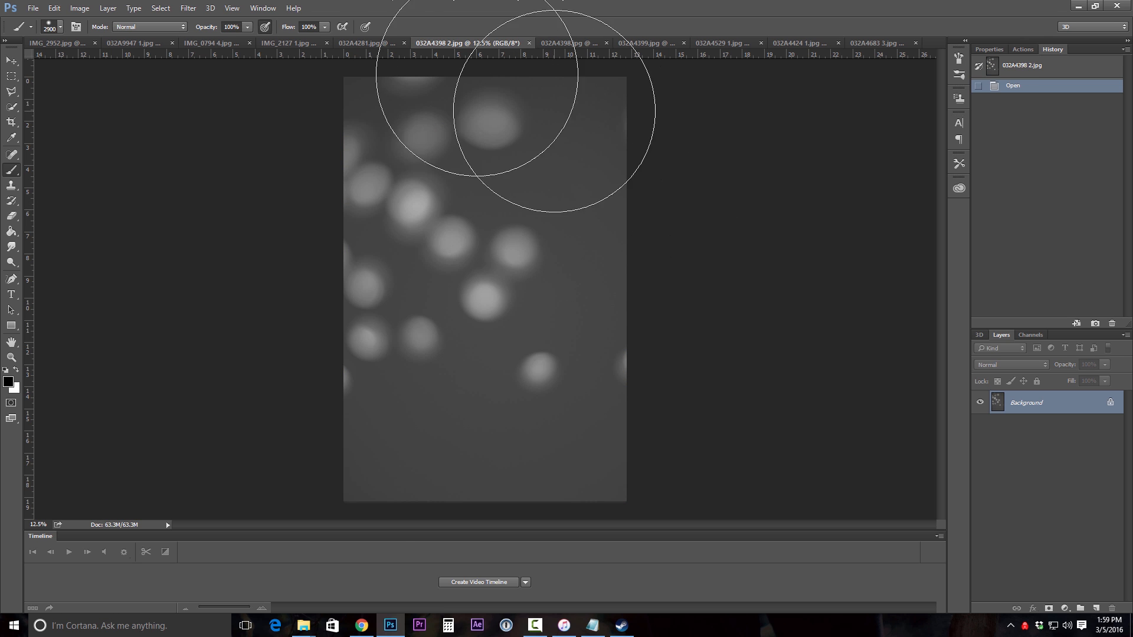
pyautogui.click(564, 43)
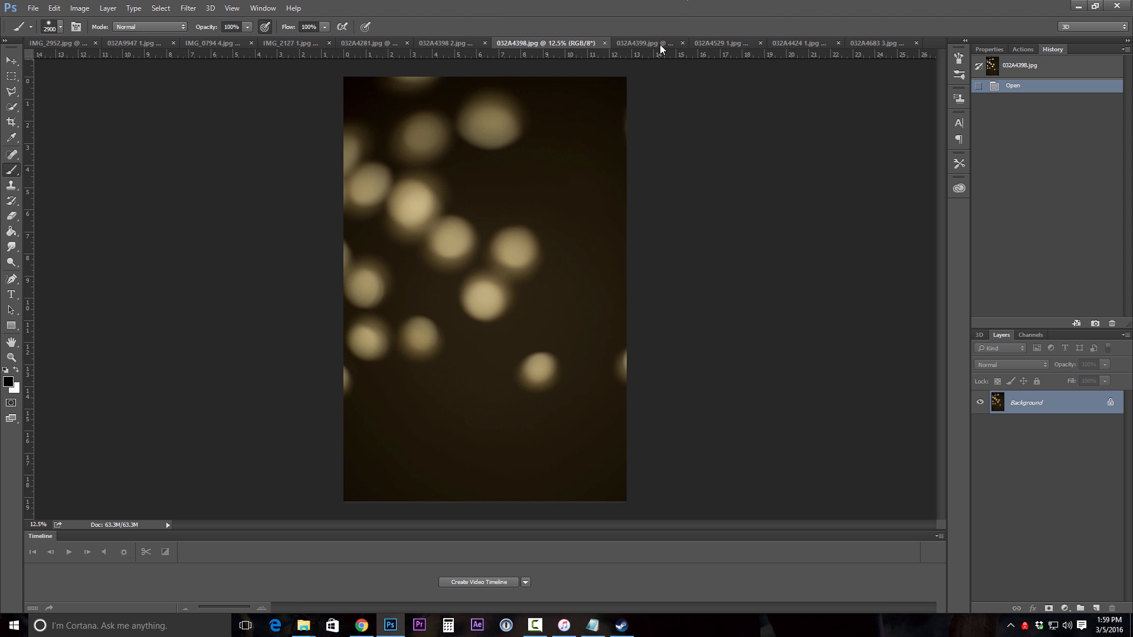
pyautogui.click(723, 43)
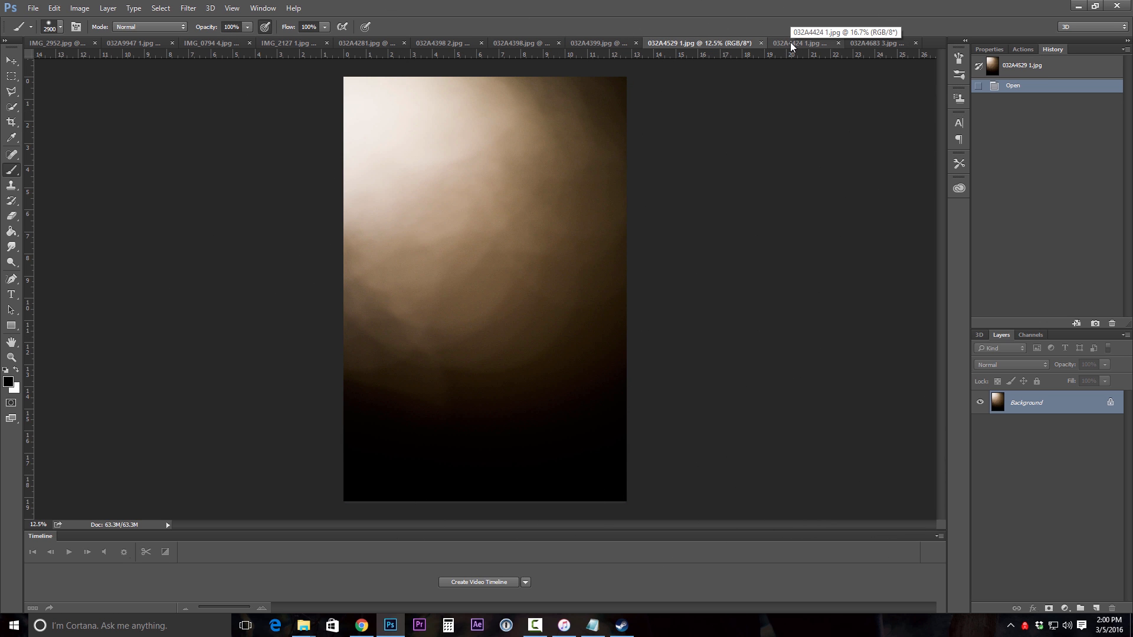
pyautogui.click(877, 43)
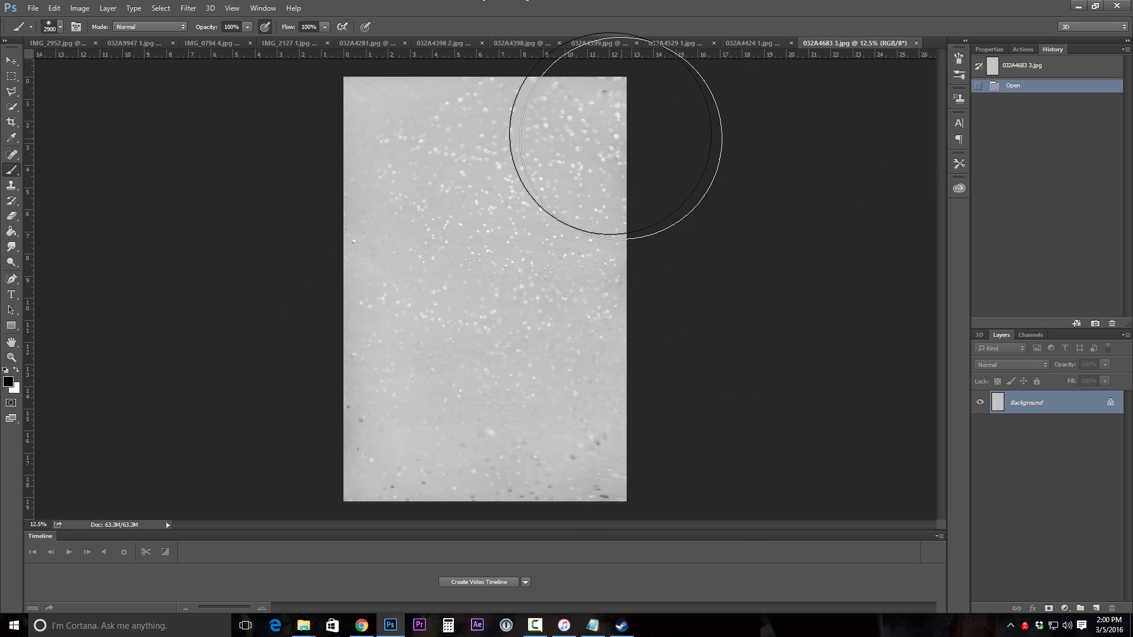
pyautogui.click(58, 44)
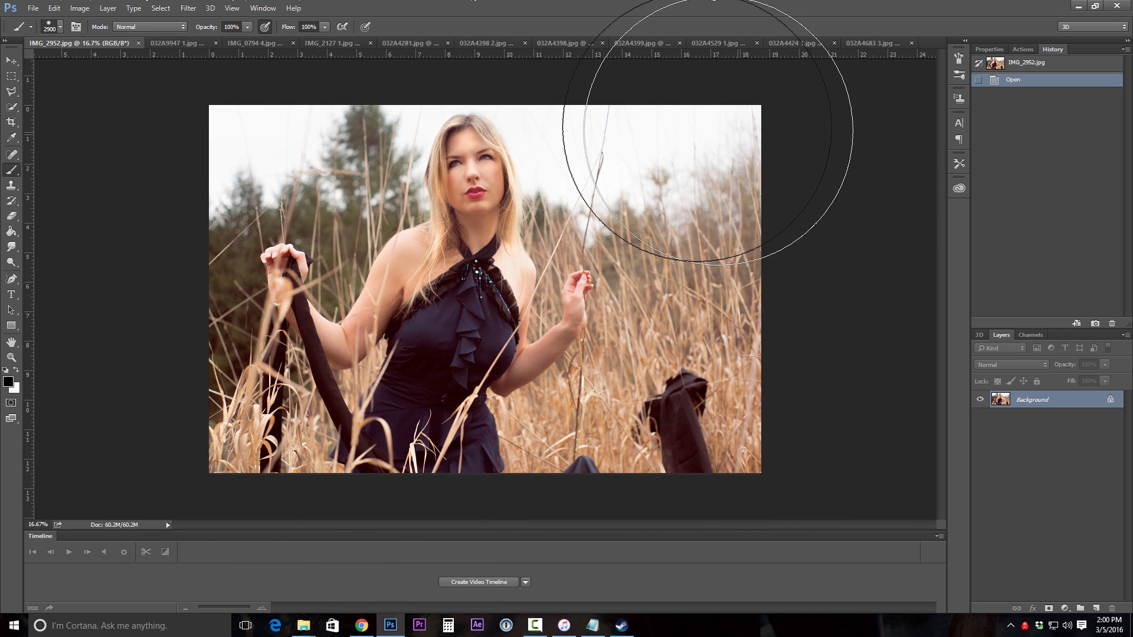
# Copy the whole light texture 032A4529 1.jpg and paste it as a new layer over the portrait in IMG_2952.jpg.
pyautogui.click(717, 44)
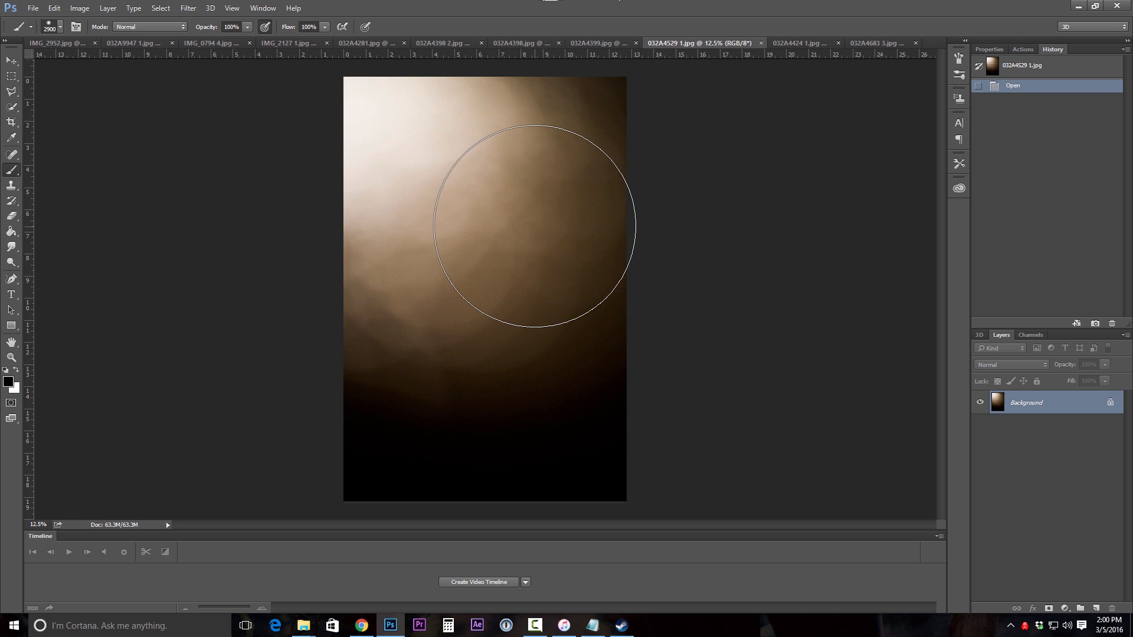
pyautogui.hotkey('ctrl', 'a')
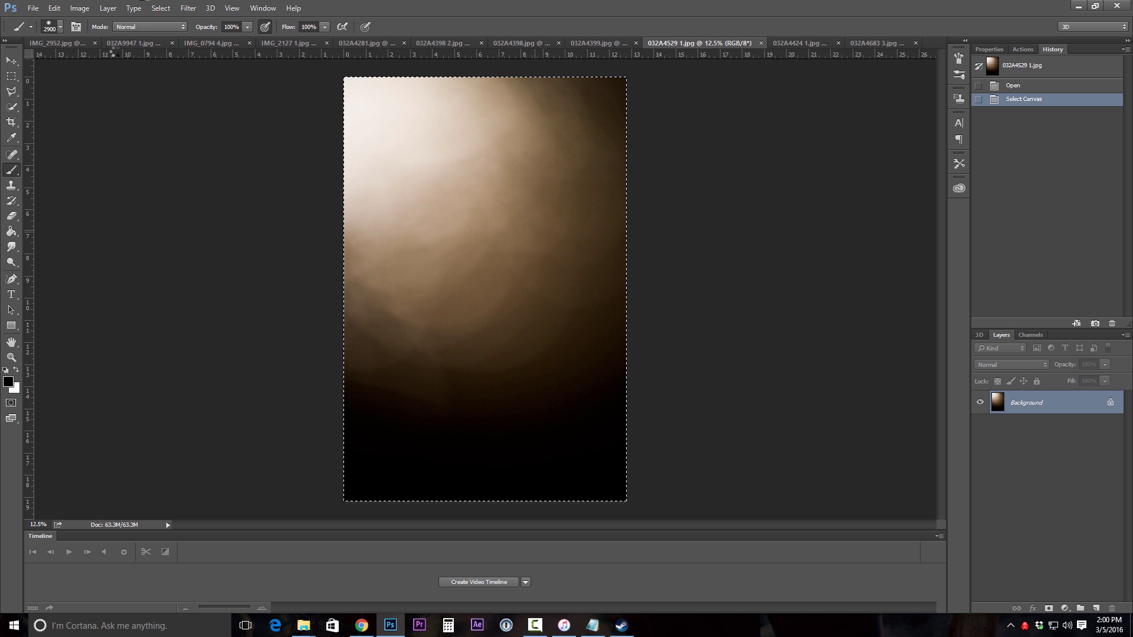
pyautogui.click(69, 41)
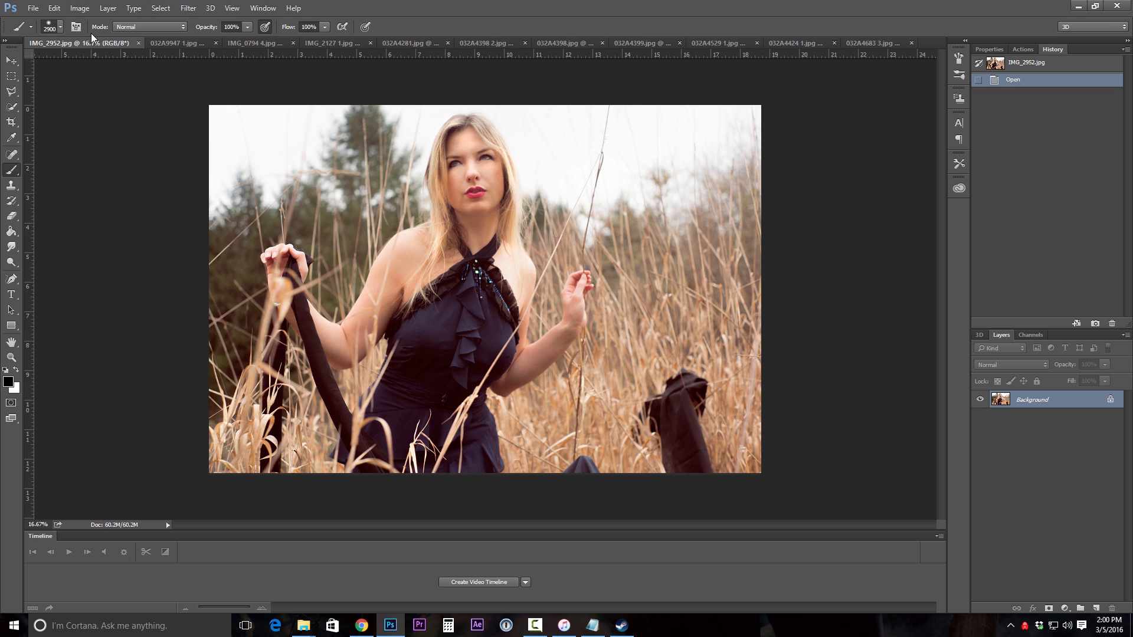
pyautogui.hotkey('ctrl', 'v')
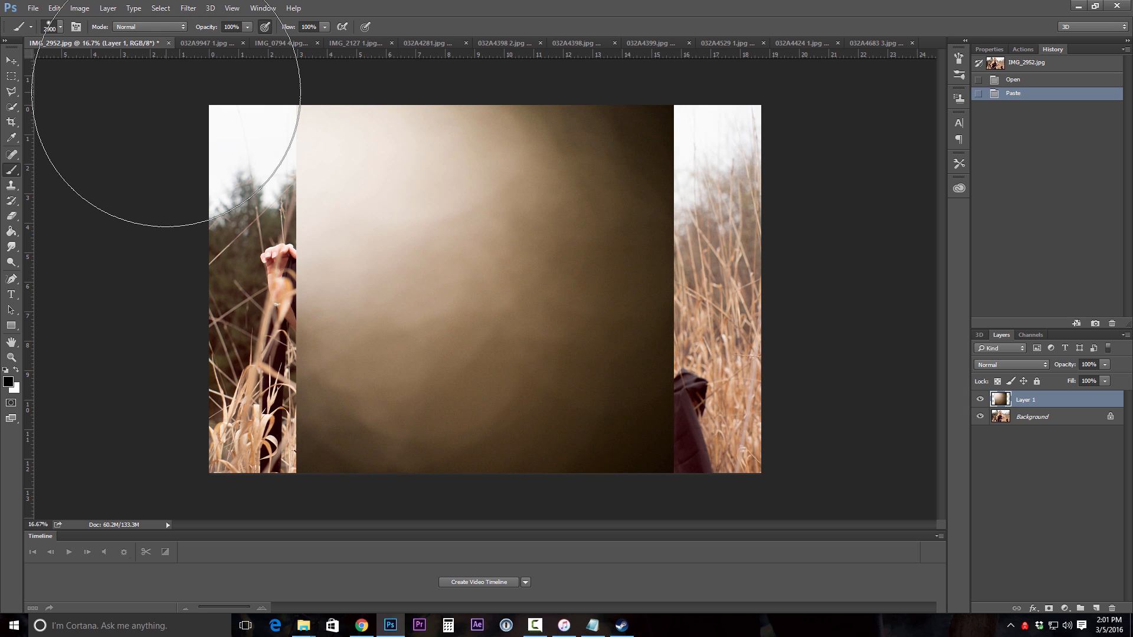
# Rotate the pasted texture 90°, flip it horizontally and move it to cover the whole photo with its bright area over the upper-left corner.
pyautogui.hotkey('ctrl', 't')
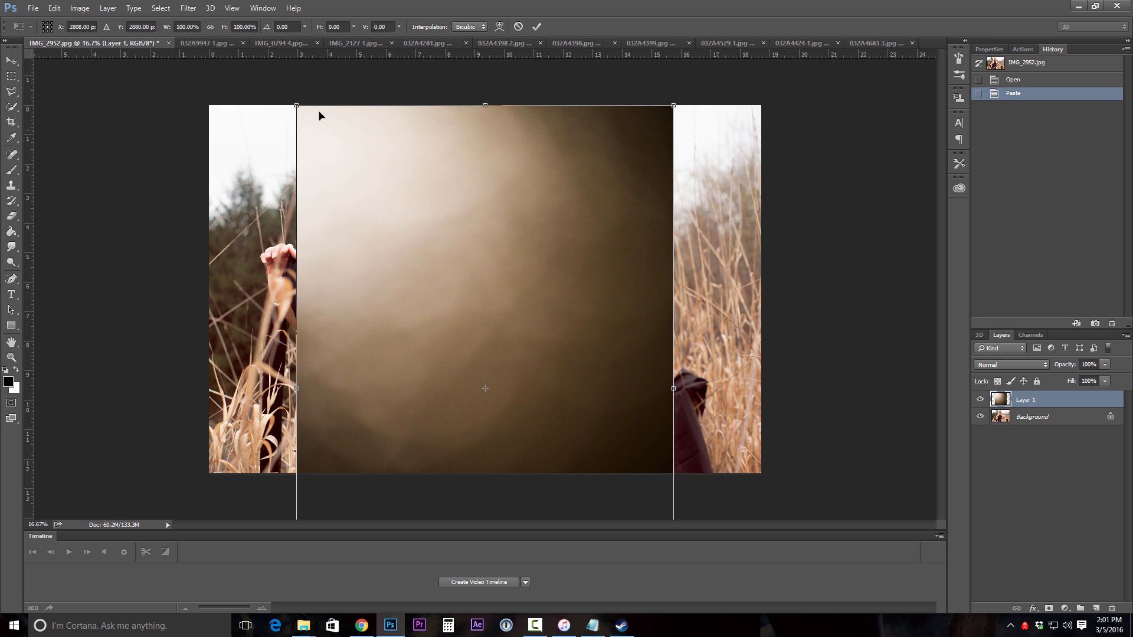
pyautogui.moveTo(262, 89); pyautogui.dragTo(836, 182)
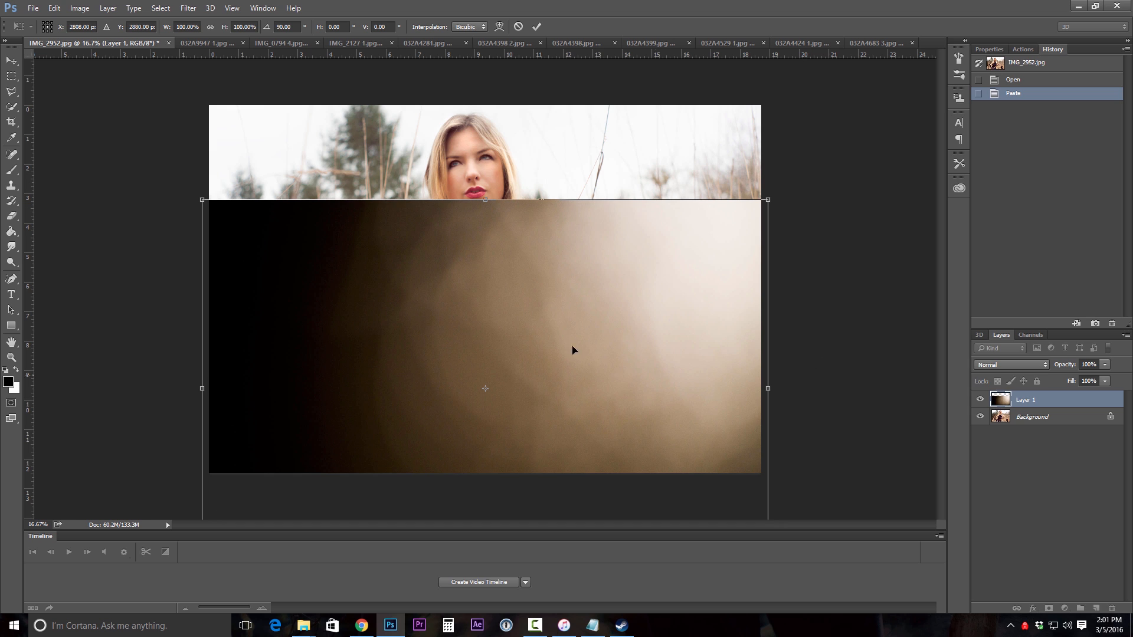
pyautogui.rightClick(683, 288)
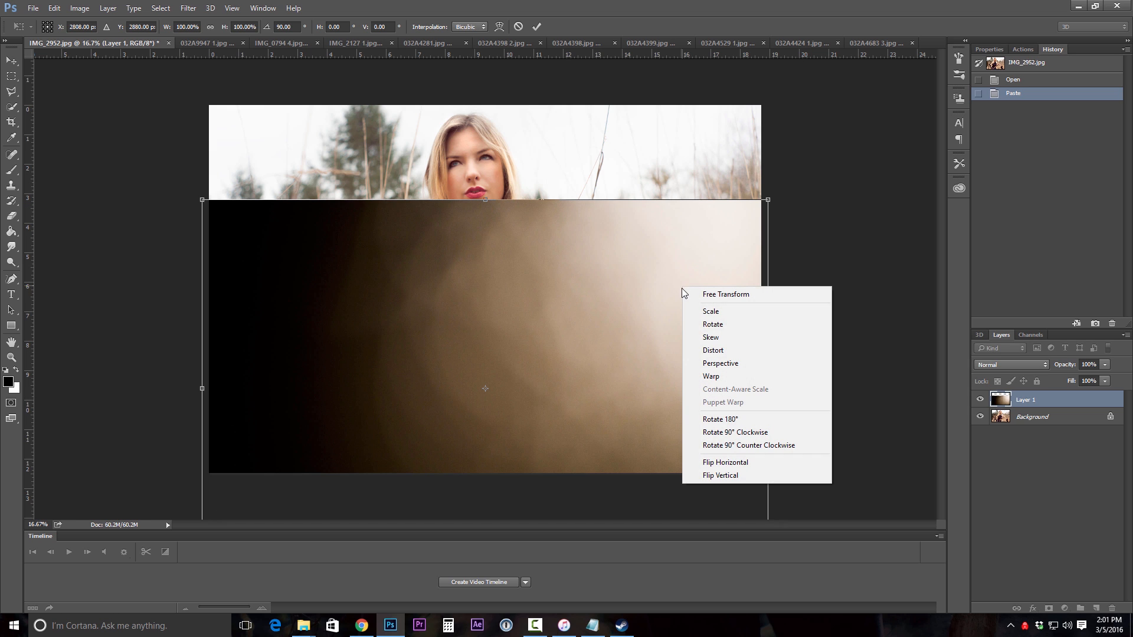
pyautogui.click(734, 464)
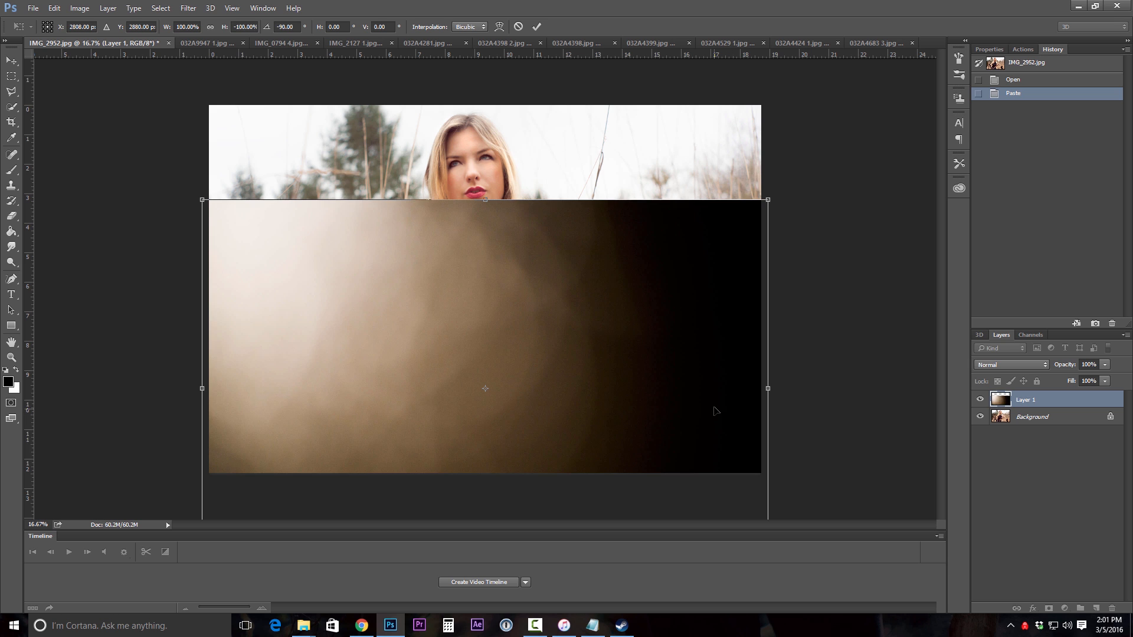
pyautogui.moveTo(706, 376); pyautogui.dragTo(710, 309)
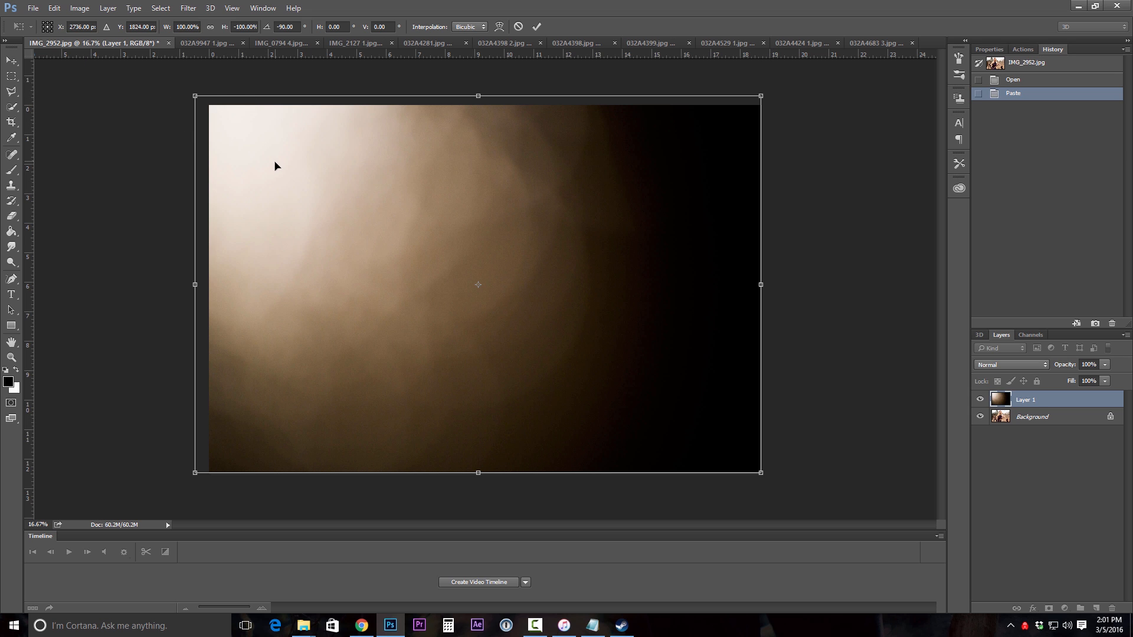
pyautogui.press('b')
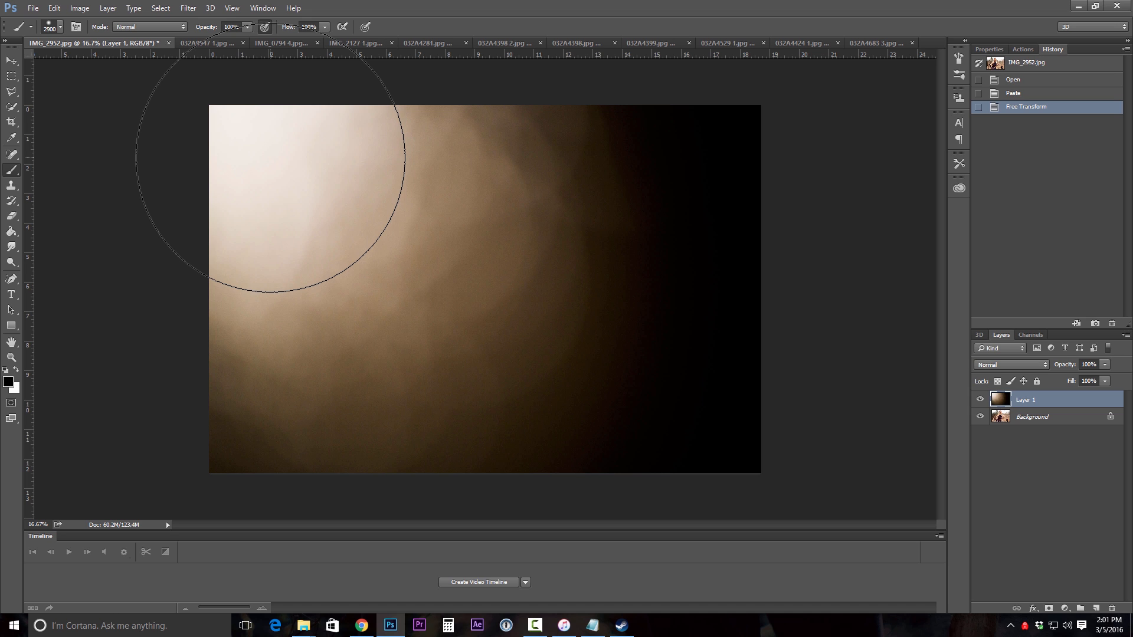
# Look at the dark background of the bokeh image 032A4281.jpg and return to IMG_2952.jpg.
pyautogui.click(434, 45)
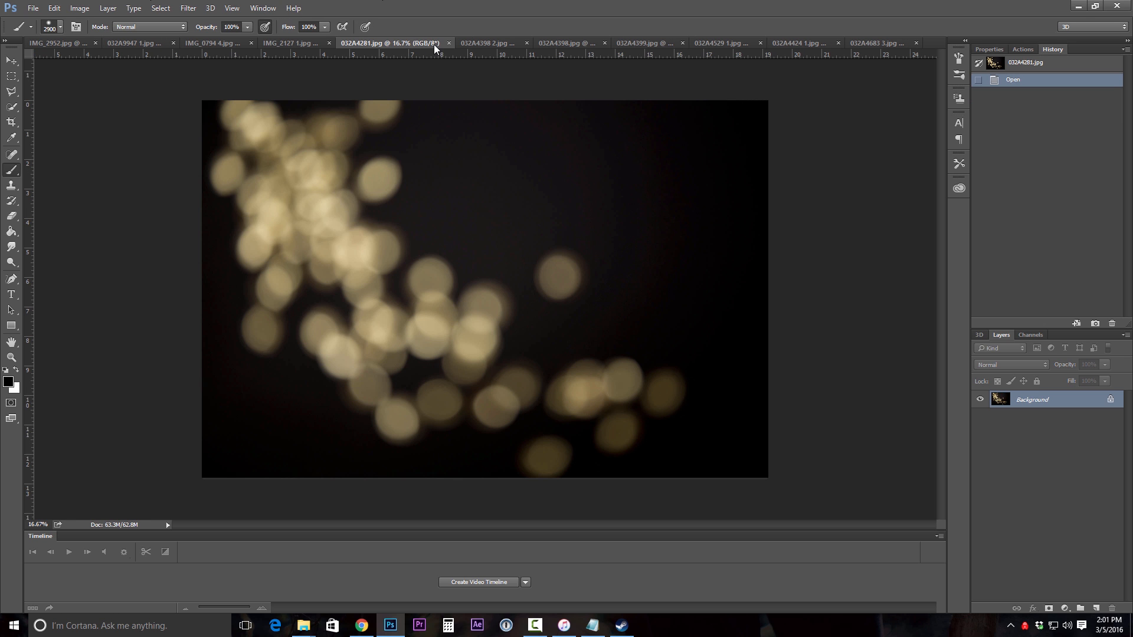
pyautogui.click(59, 43)
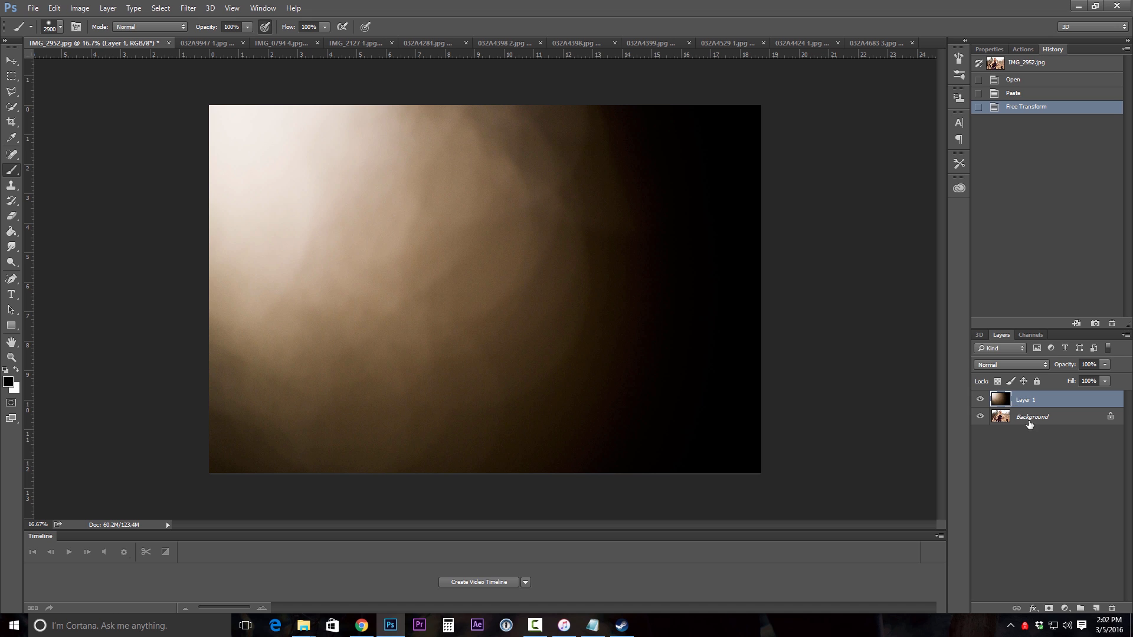
# Try the Lighten, Screen and Overlay blend modes on the texture layer to compare their effects on the portrait.
pyautogui.click(1031, 370)
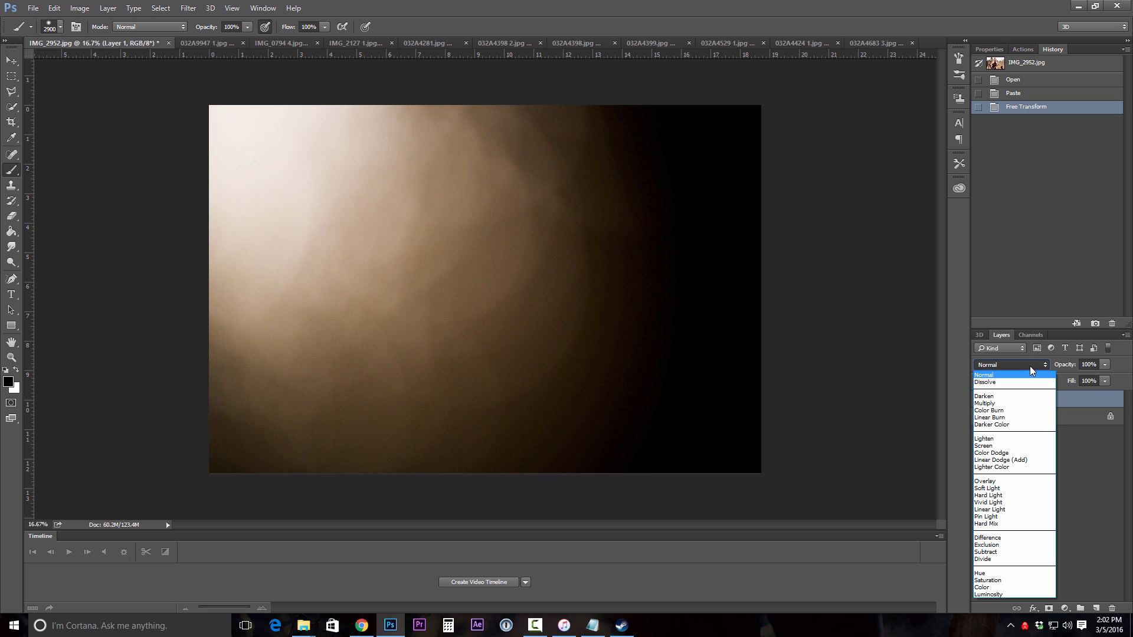
pyautogui.click(985, 439)
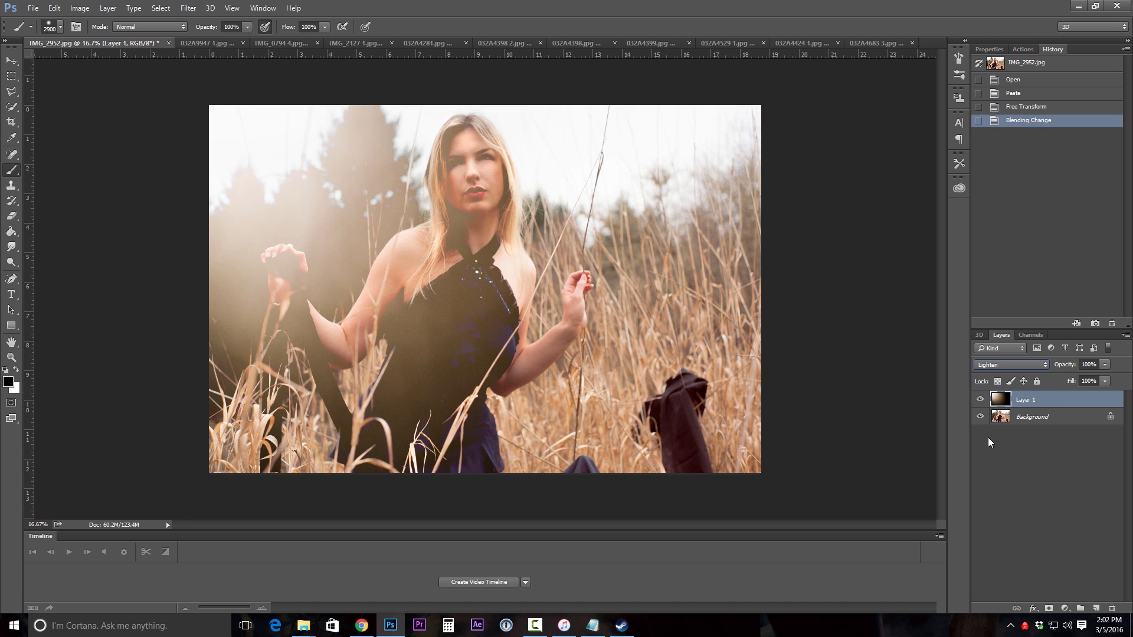
pyautogui.click(1021, 367)
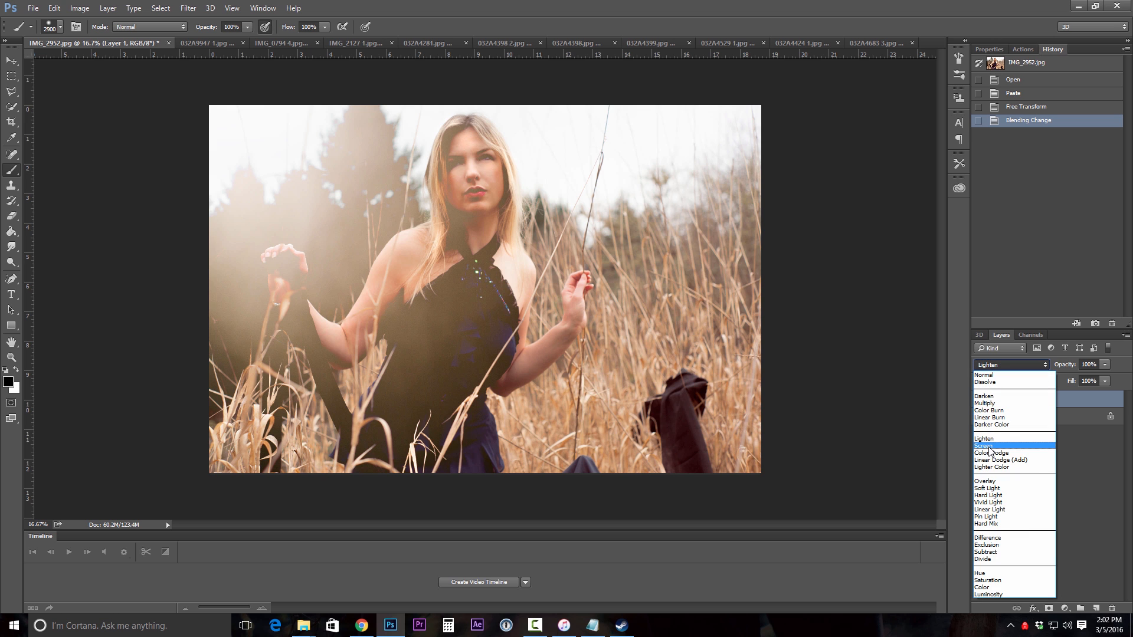
pyautogui.click(991, 446)
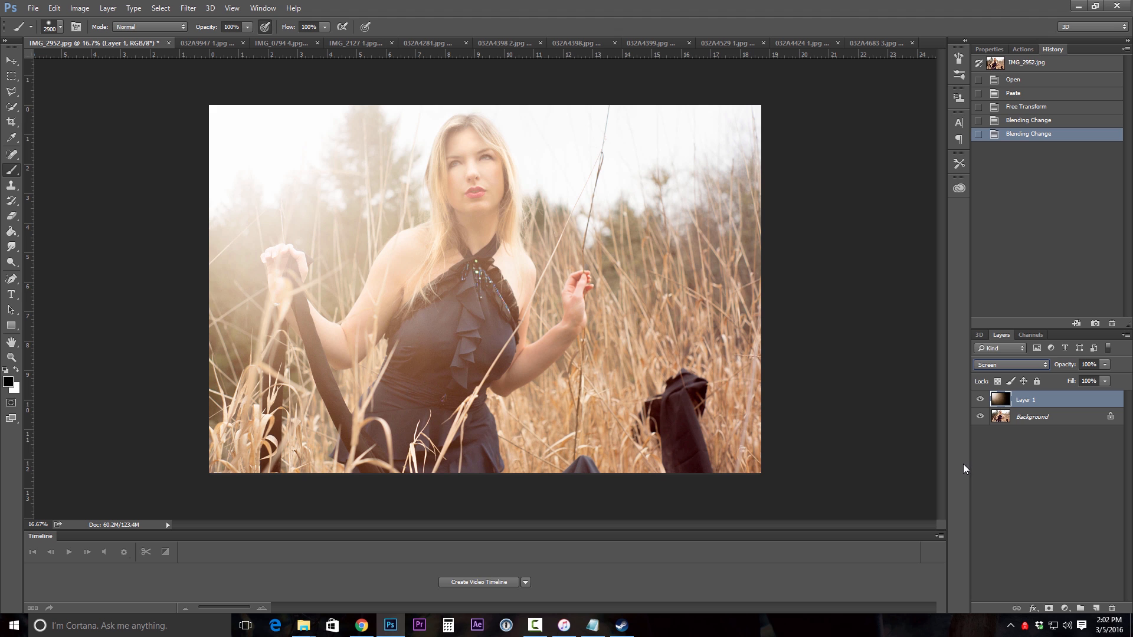
pyautogui.click(1011, 363)
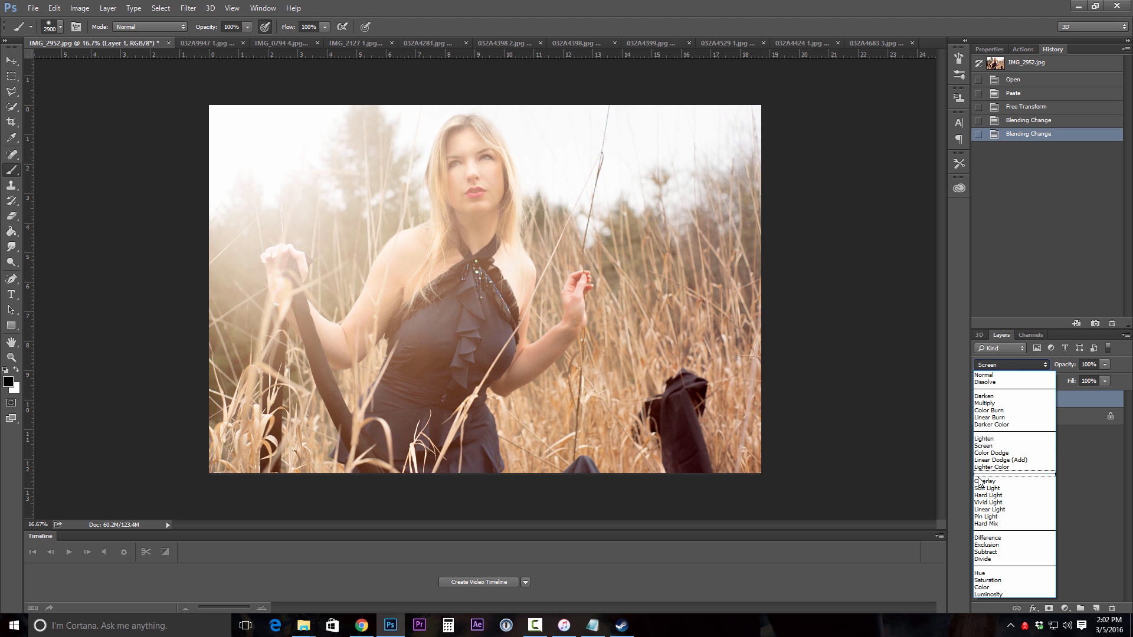
pyautogui.click(979, 478)
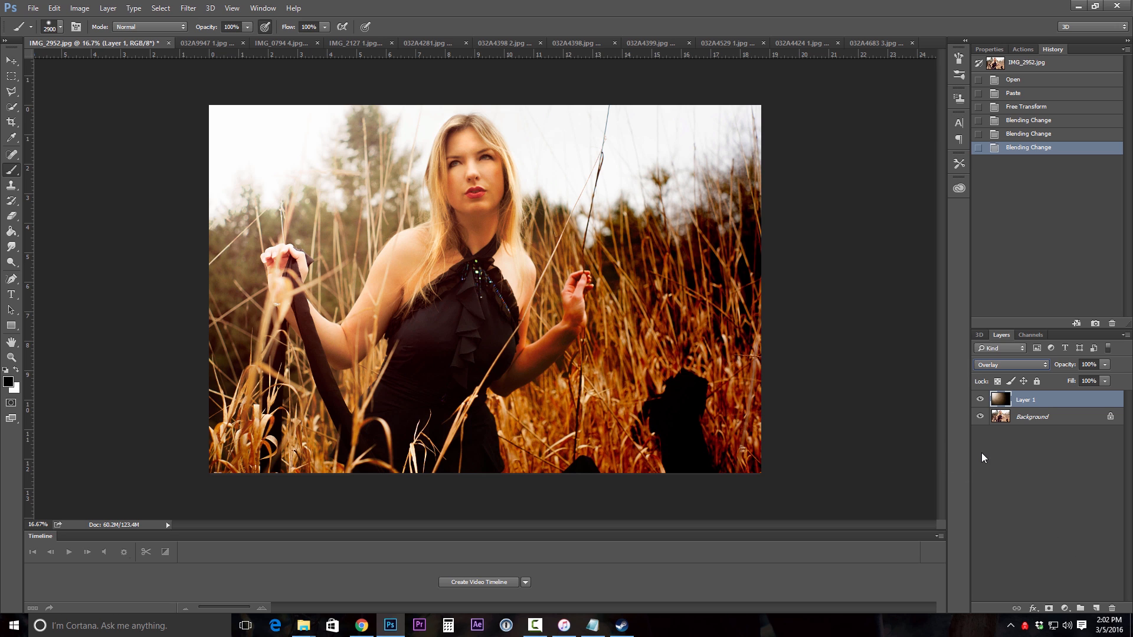
# Set the texture layer's blend mode to Screen and toggle its visibility off and on to compare before and after.
pyautogui.click(1026, 367)
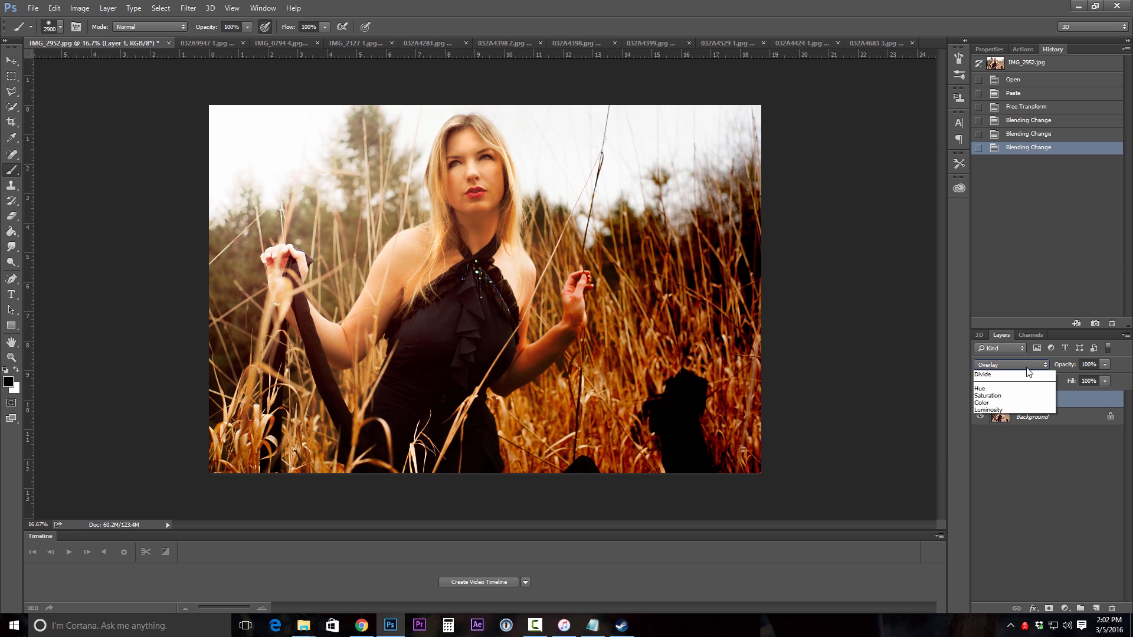
pyautogui.click(987, 447)
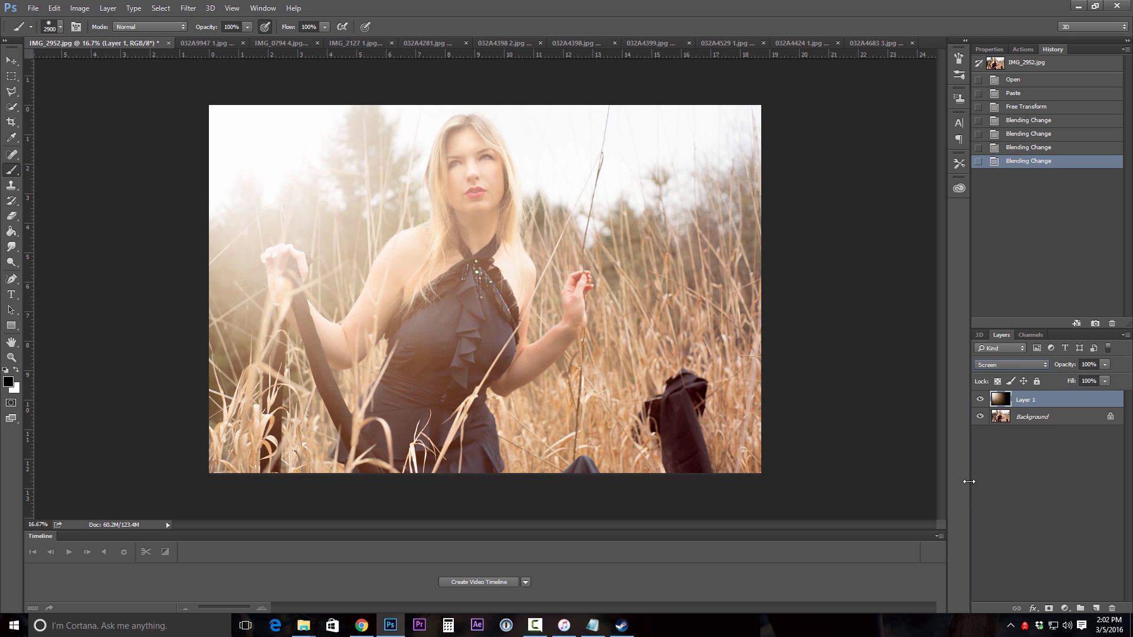
pyautogui.click(980, 401)
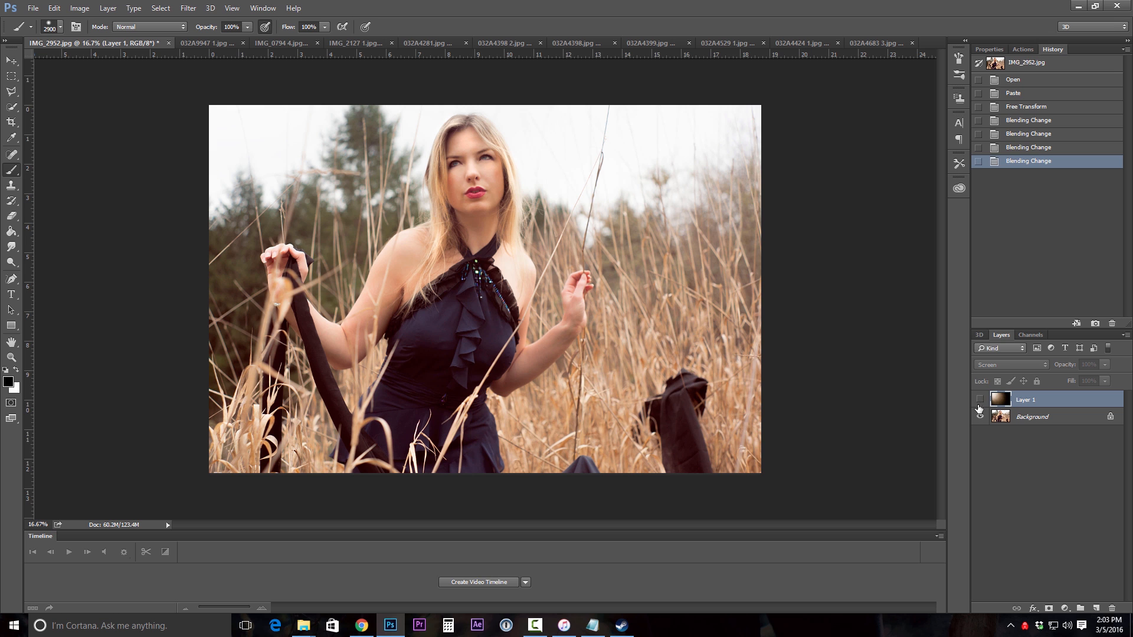
pyautogui.click(980, 401)
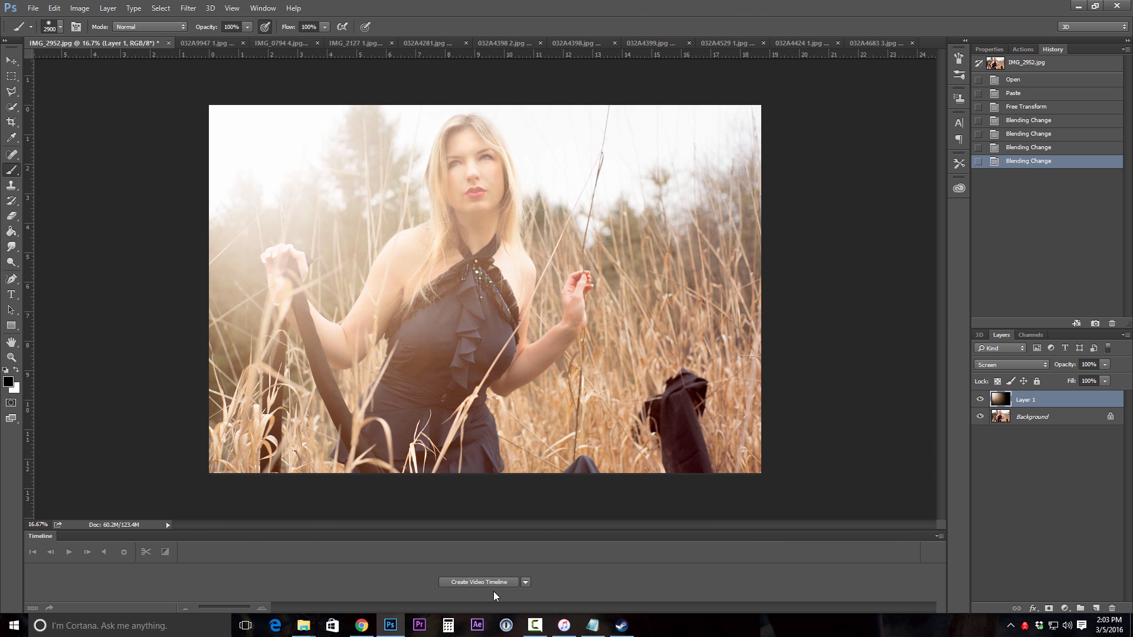
# Apply a Brightness/Contrast adjustment to the texture layer with brightness -14 and contrast 100.
pyautogui.click(74, 9)
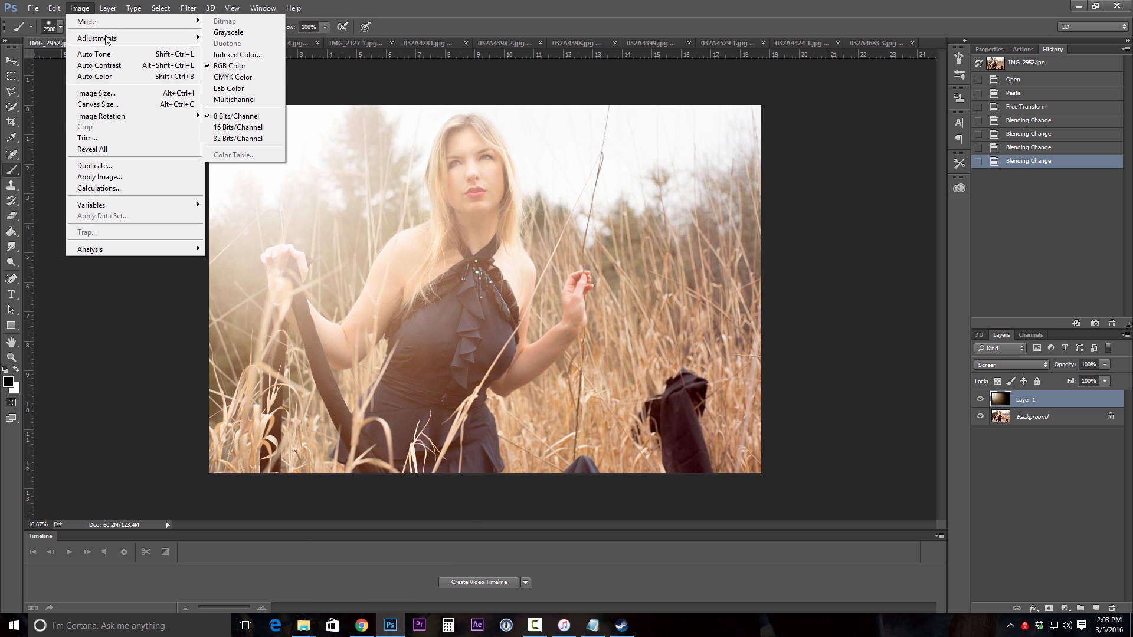
pyautogui.moveTo(112, 41)
pyautogui.click(235, 38)
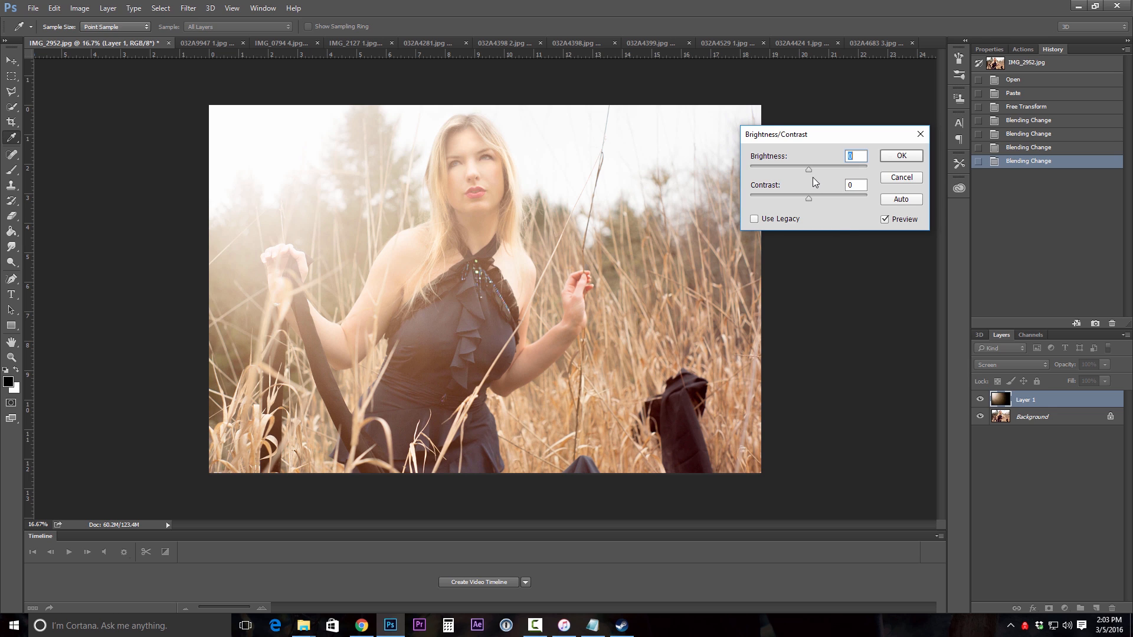
pyautogui.moveTo(809, 171); pyautogui.dragTo(874, 197)
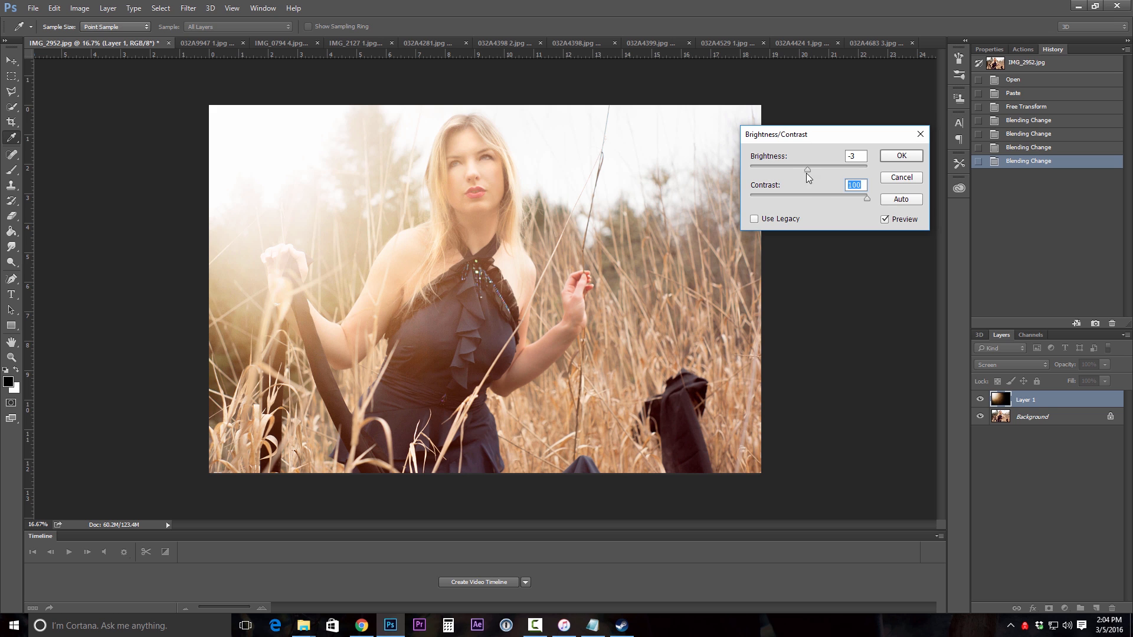
pyautogui.moveTo(861, 204)
pyautogui.mouseDown()
pyautogui.moveTo(818, 200)
pyautogui.moveTo(869, 206)
pyautogui.mouseUp()
pyautogui.moveTo(804, 170); pyautogui.dragTo(802, 175)
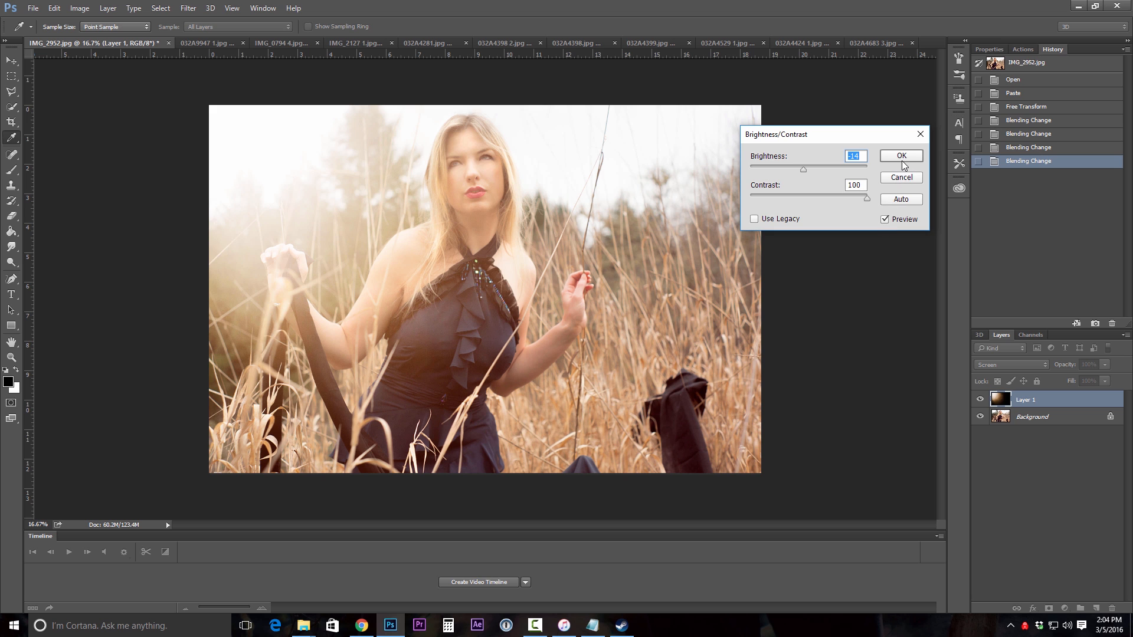
pyautogui.click(902, 156)
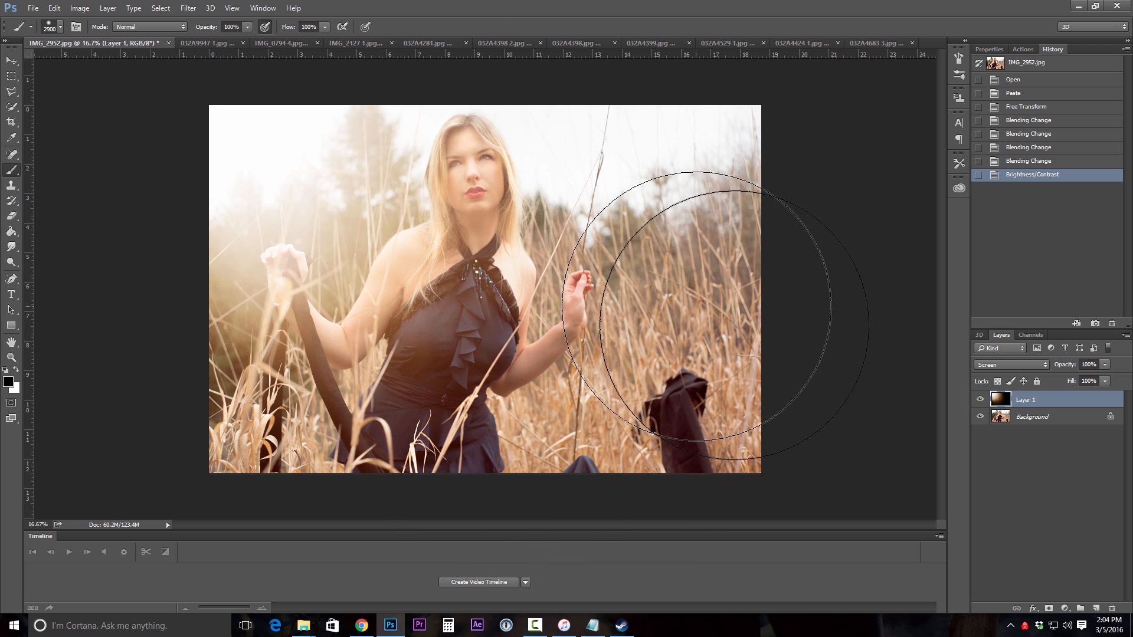
# Add a layer mask to the texture layer, shrink the brush to 1900 px and lower its hardness for a softer edge.
pyautogui.click(1048, 608)
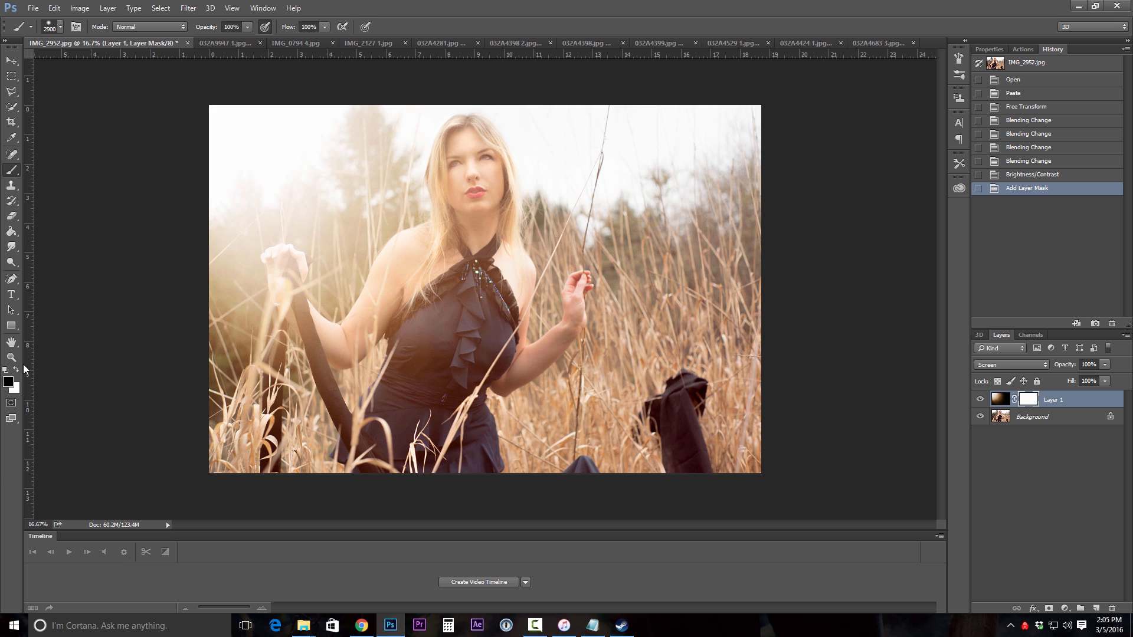
pyautogui.press('[')
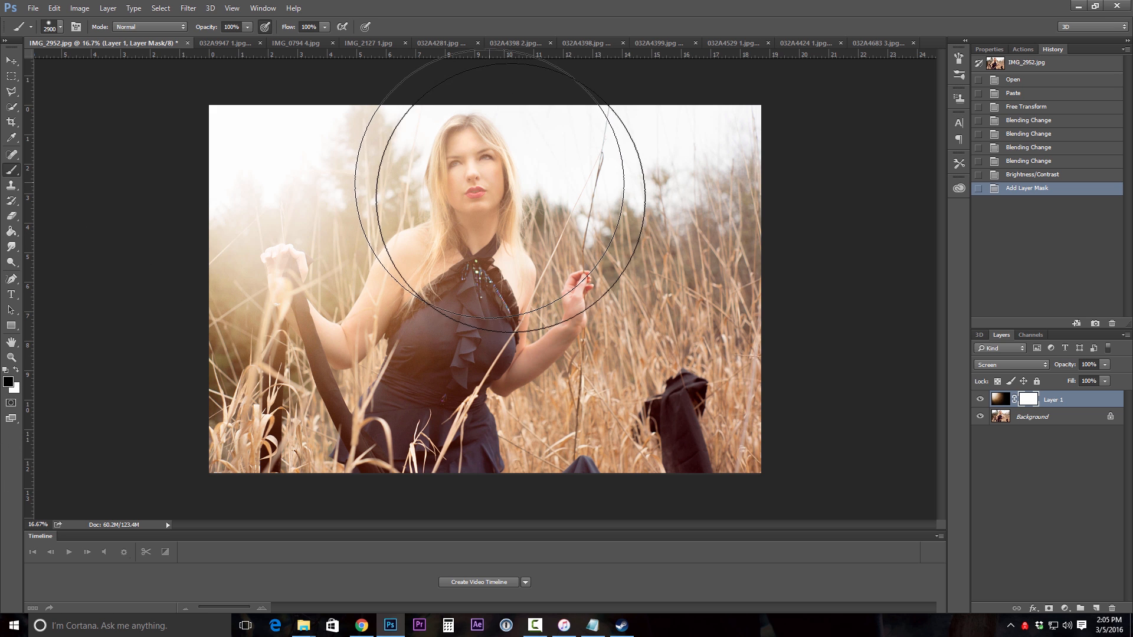
pyautogui.press('[')
pyautogui.press('[')
pyautogui.press('[')
pyautogui.press('[')
pyautogui.press('[')
pyautogui.press('[')
pyautogui.press('[')
pyautogui.press('[')
pyautogui.press('[')
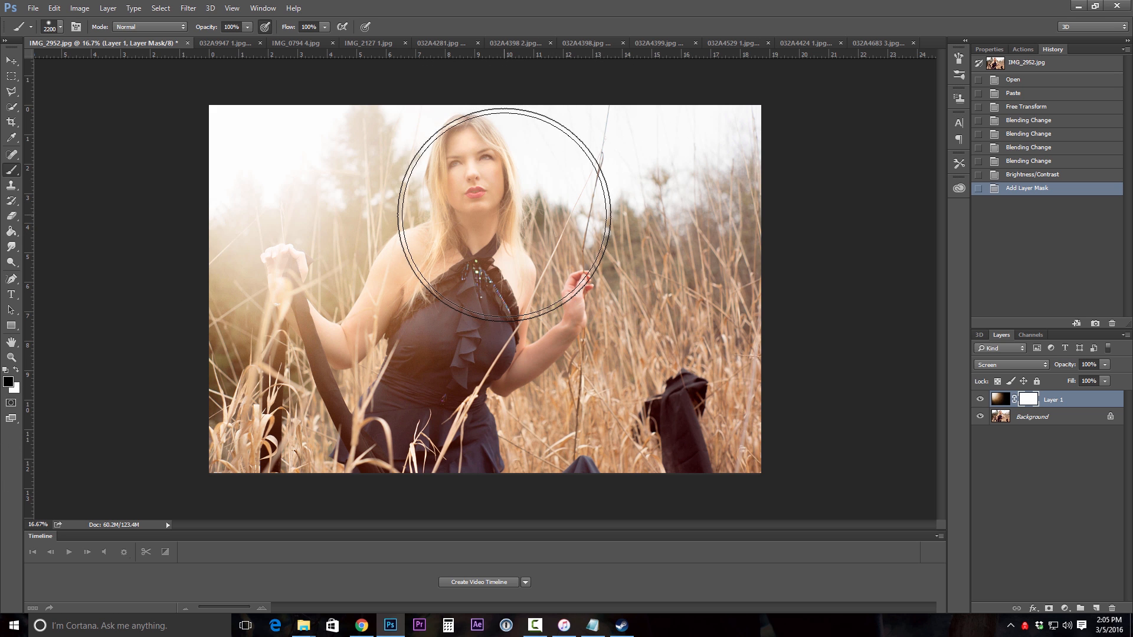
pyautogui.click(59, 26)
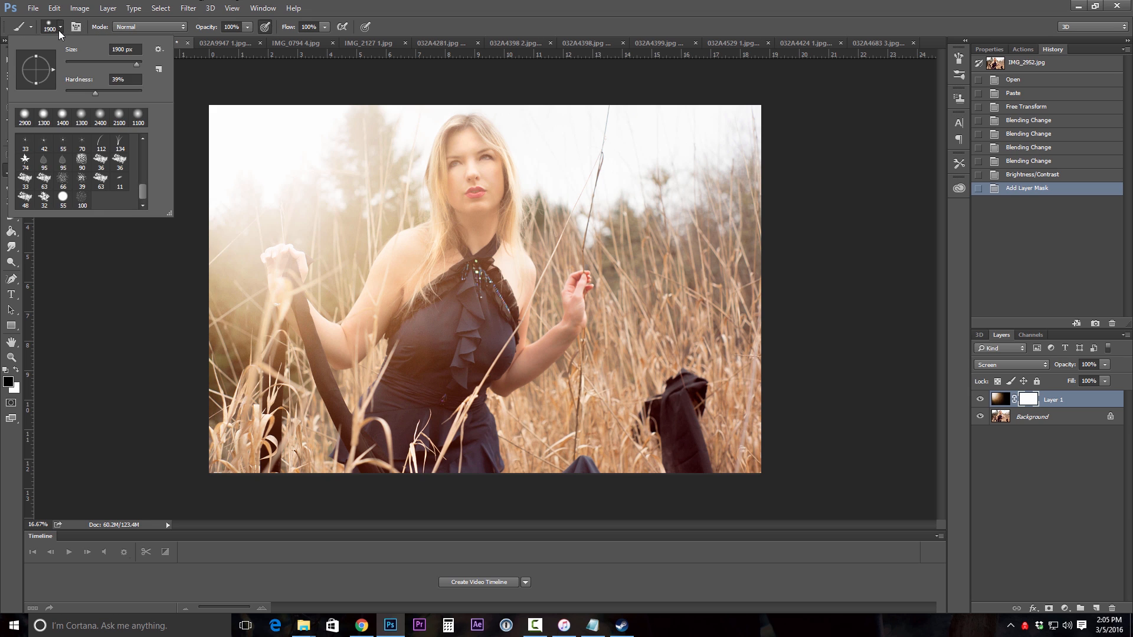
pyautogui.moveTo(95, 93); pyautogui.dragTo(67, 91)
pyautogui.press('Return')
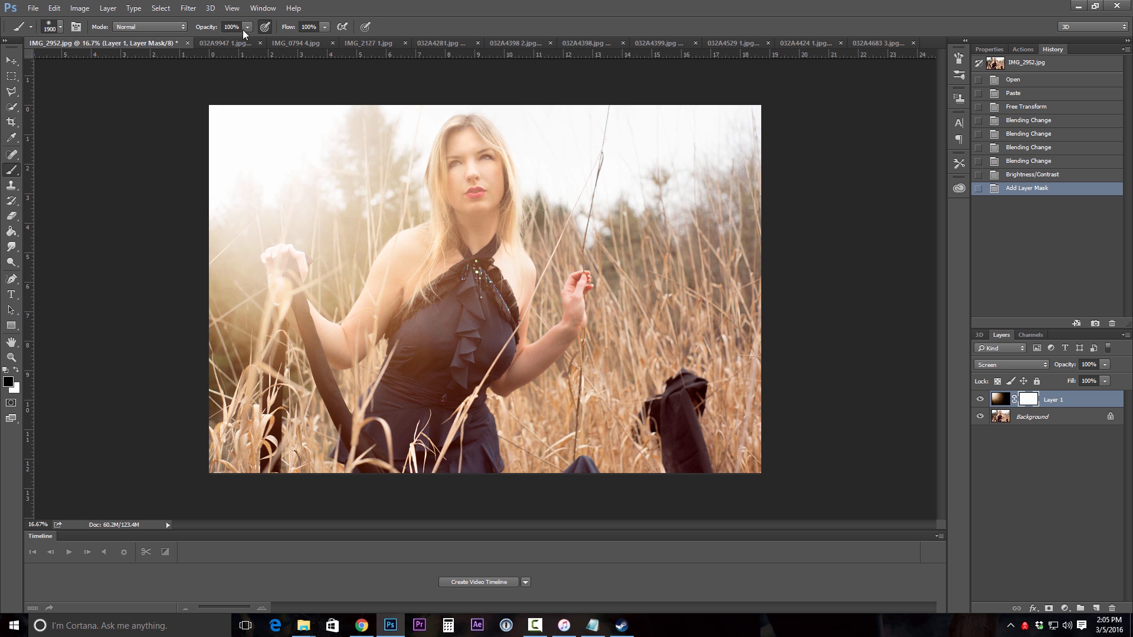
# Enlarge the brush to 2700 px and paint black on the mask over the woman's face and body and the grass on the photo's right side.
pyautogui.press(']')
pyautogui.press(']')
pyautogui.press(']')
pyautogui.press(']')
pyautogui.press(']')
pyautogui.press(']')
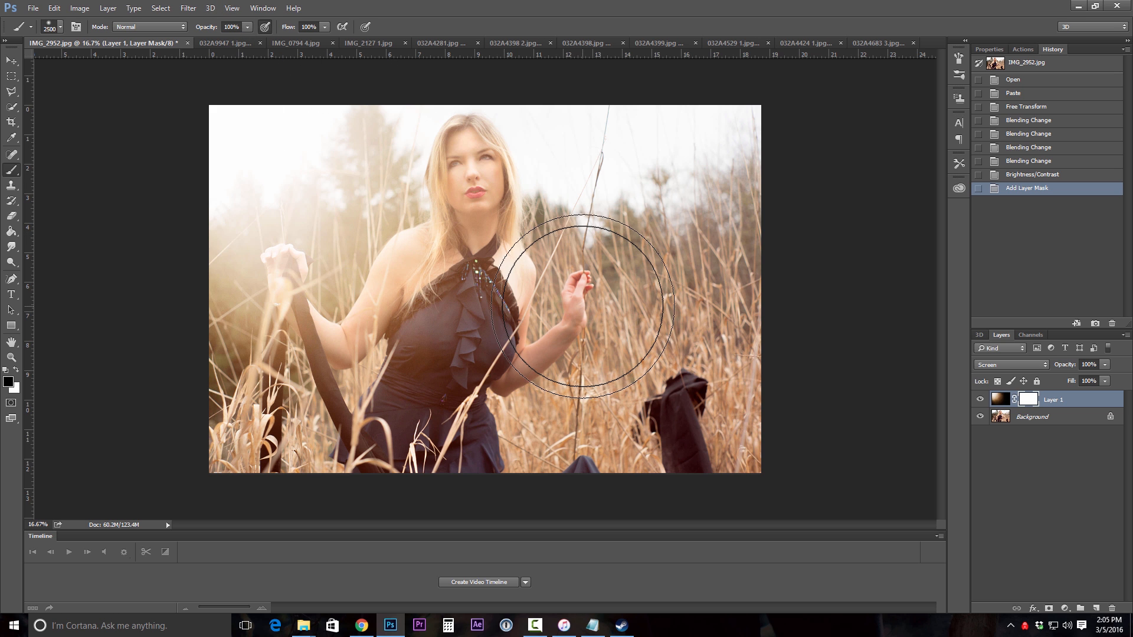
pyautogui.press(']')
pyautogui.press(']')
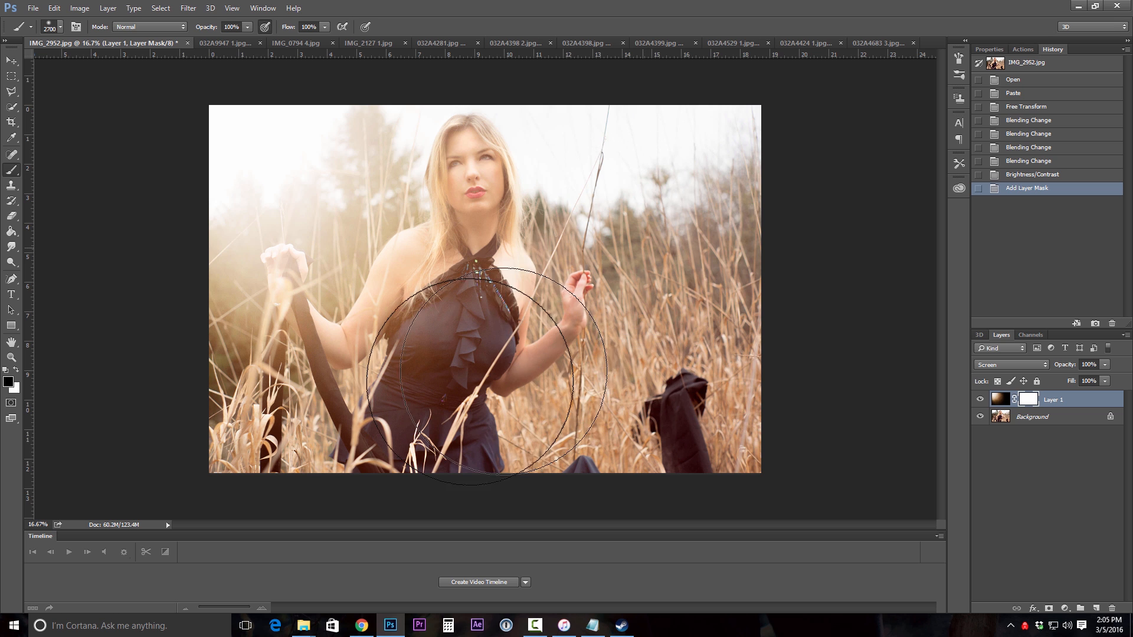
pyautogui.moveTo(487, 375)
pyautogui.mouseDown()
pyautogui.moveTo(450, 411)
pyautogui.moveTo(502, 399)
pyautogui.moveTo(559, 248)
pyautogui.moveTo(571, 154)
pyautogui.moveTo(622, 154)
pyautogui.moveTo(651, 183)
pyautogui.moveTo(597, 199)
pyautogui.mouseUp()
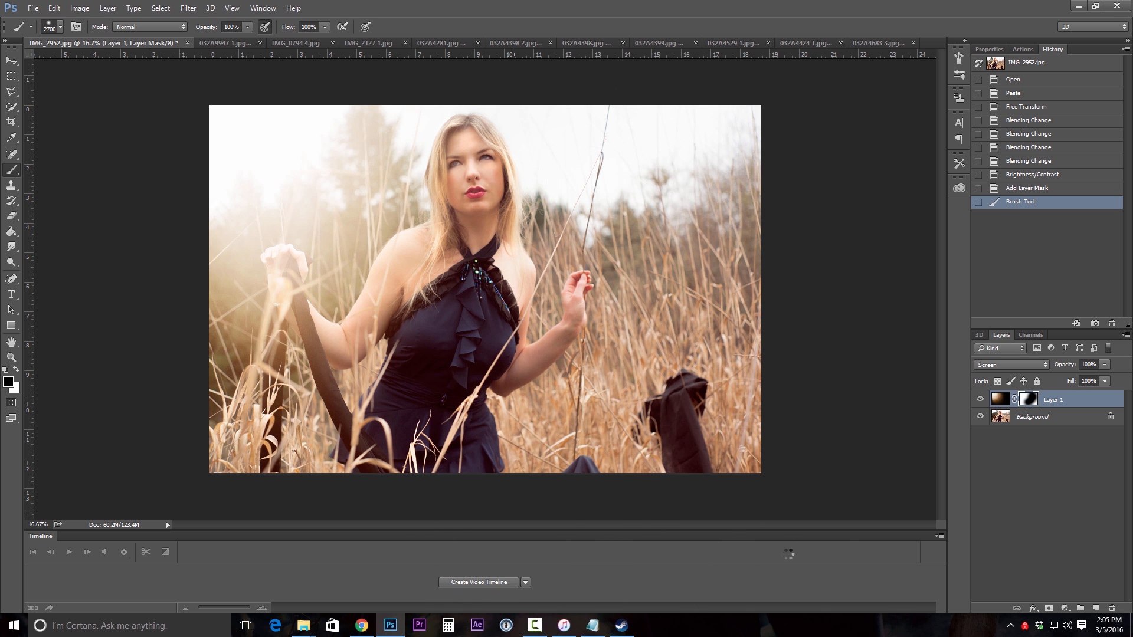
pyautogui.moveTo(762, 389); pyautogui.dragTo(738, 354)
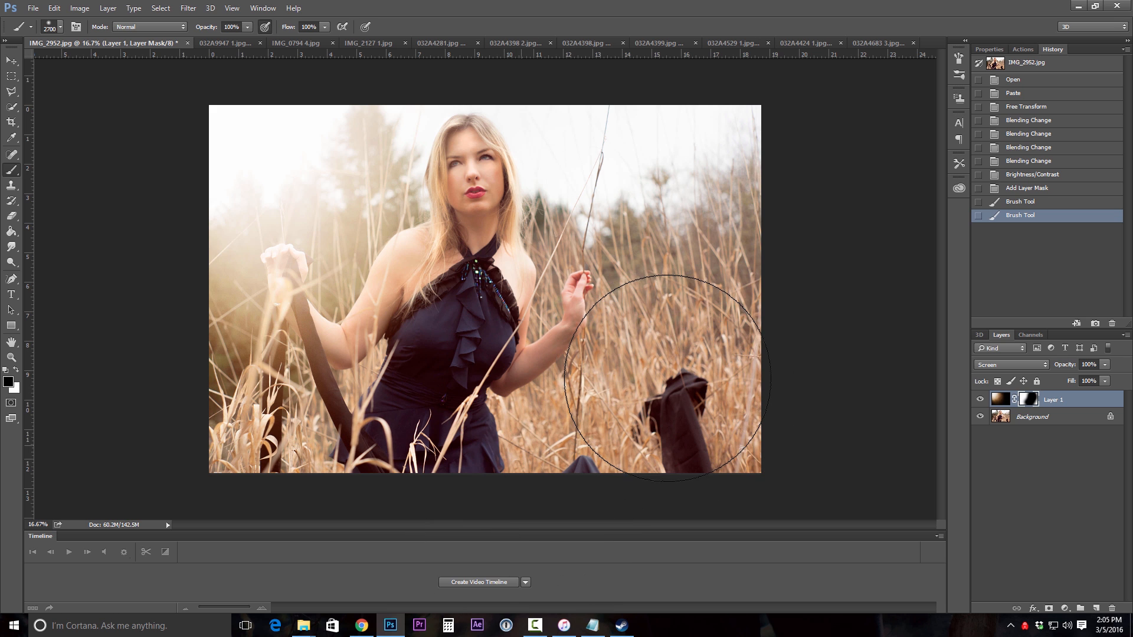
pyautogui.click(667, 378)
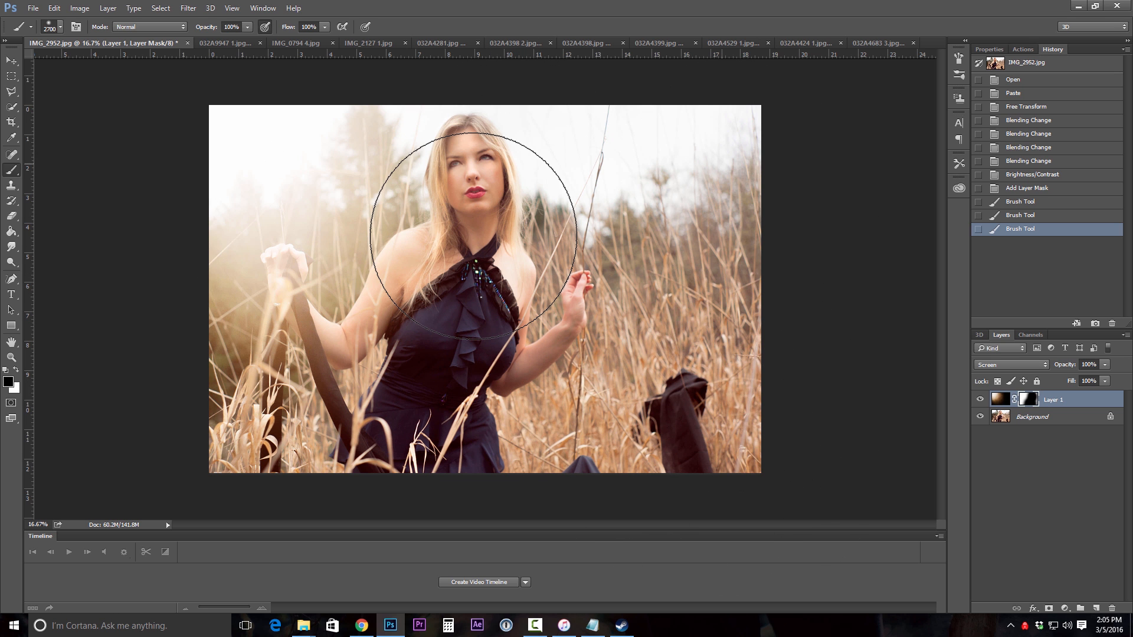
pyautogui.click(480, 178)
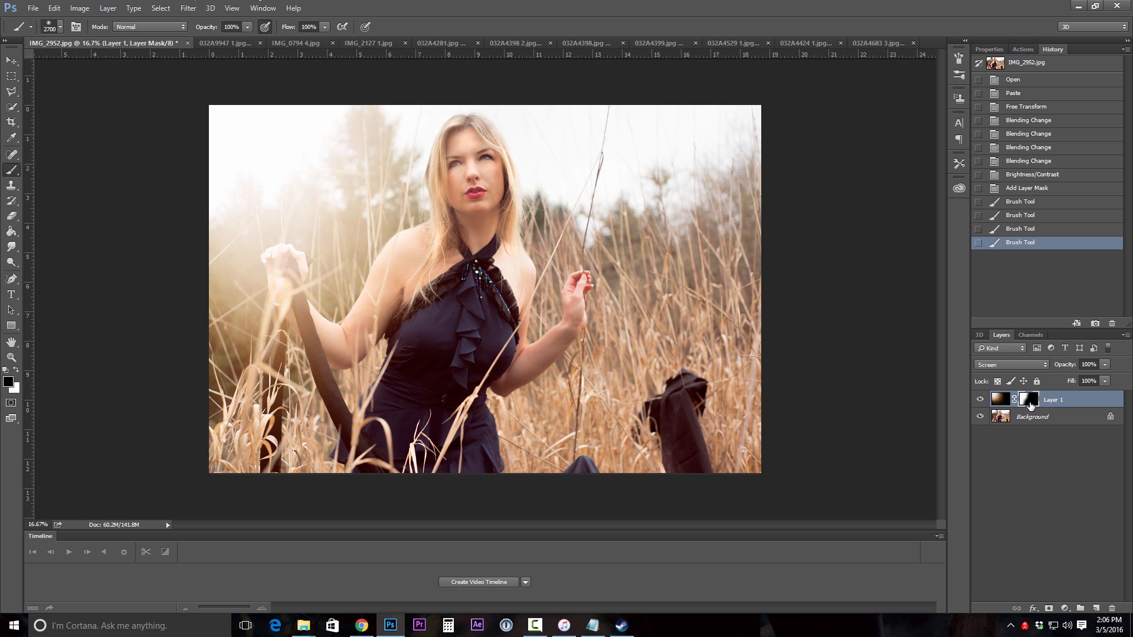
# Try Hue/Saturation on the texture layer's image with hue values of -180 and +3, and cancel the adjustment.
pyautogui.click(1003, 401)
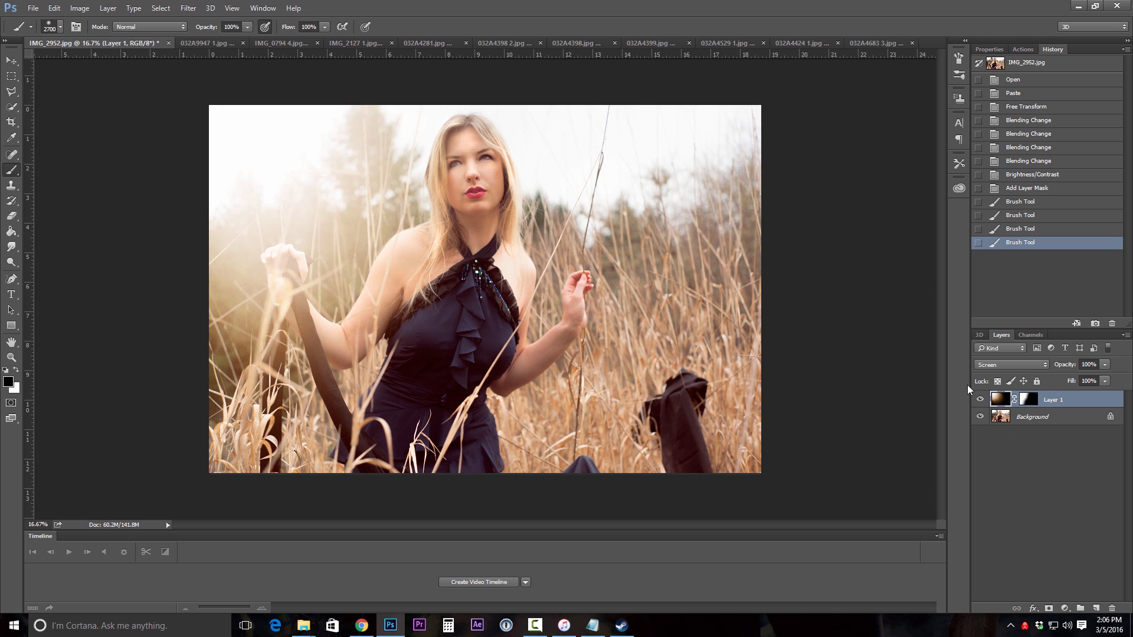
pyautogui.click(81, 11)
pyautogui.moveTo(118, 37)
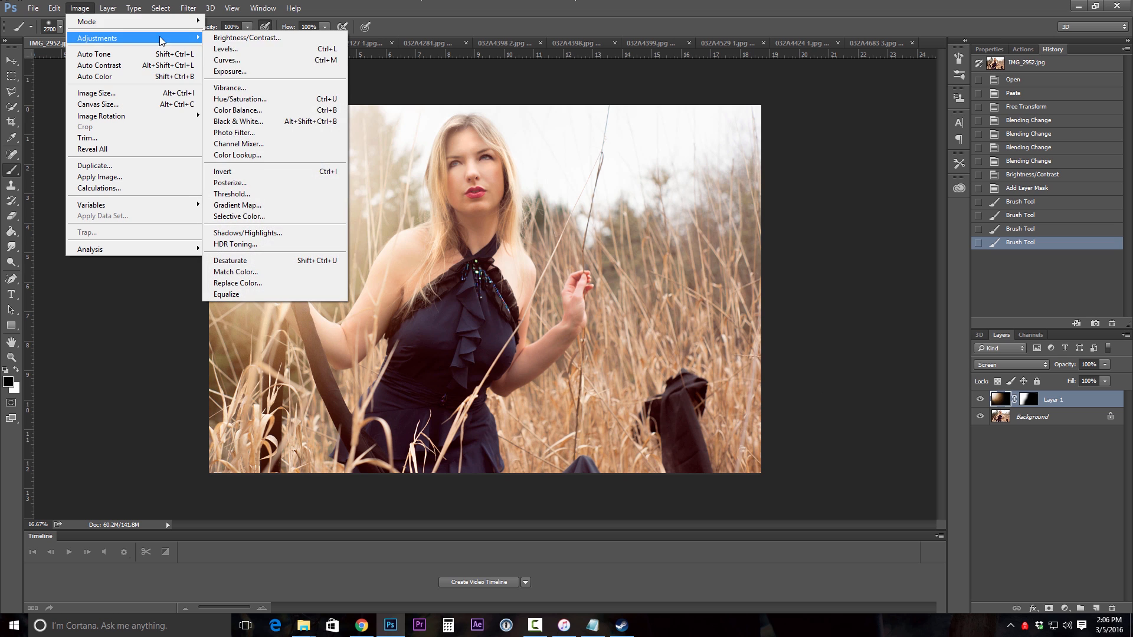
pyautogui.click(273, 101)
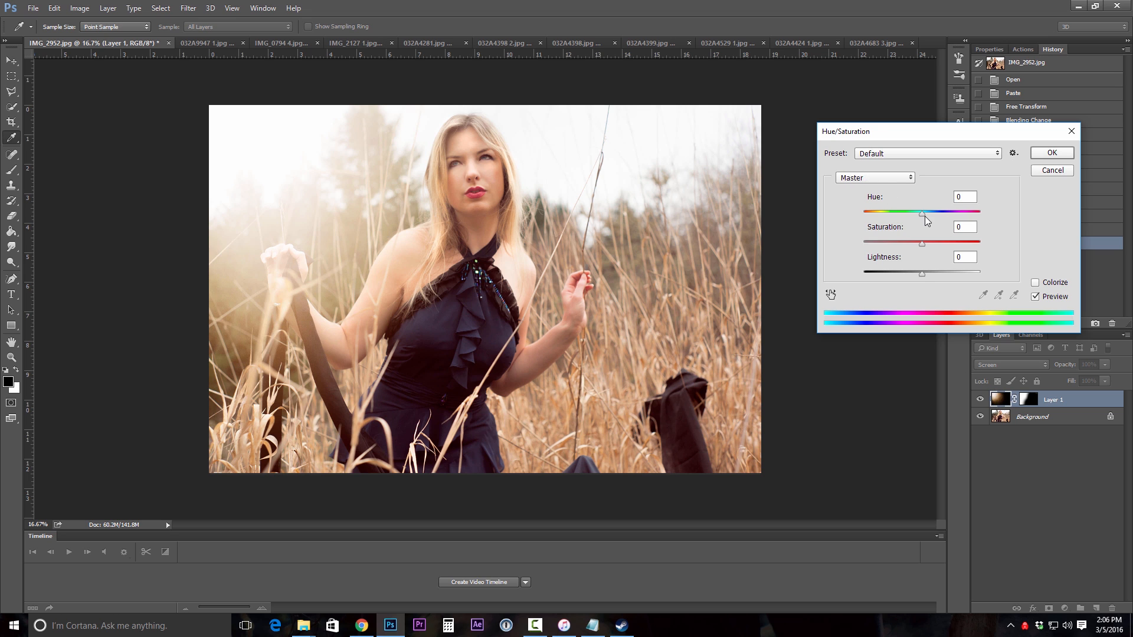
pyautogui.moveTo(922, 217); pyautogui.dragTo(859, 216)
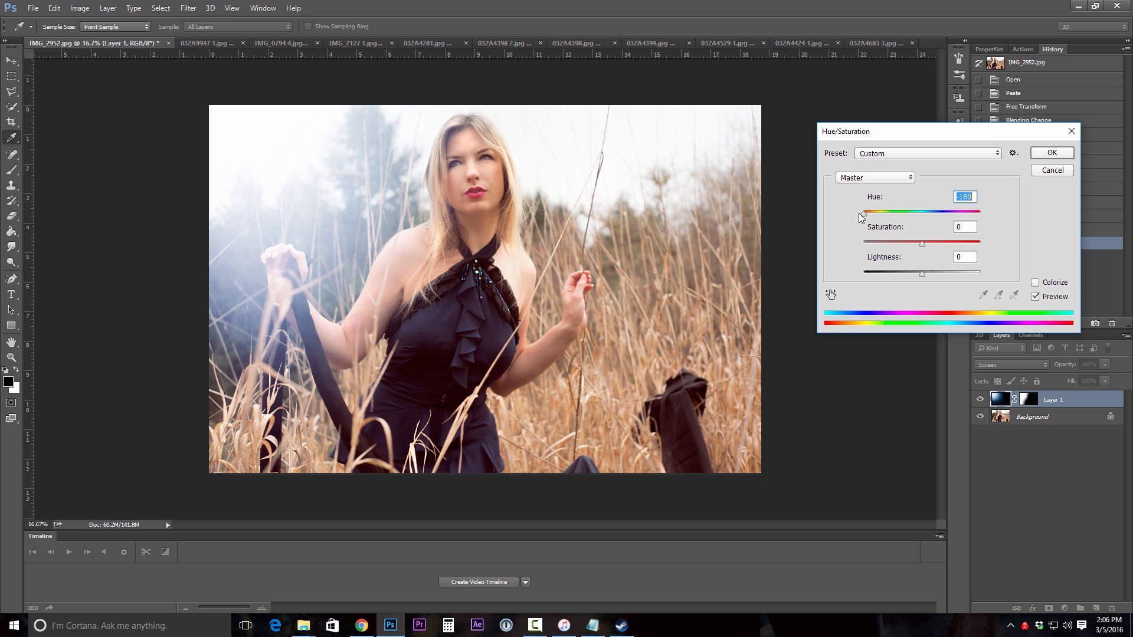
pyautogui.moveTo(868, 218); pyautogui.dragTo(923, 222)
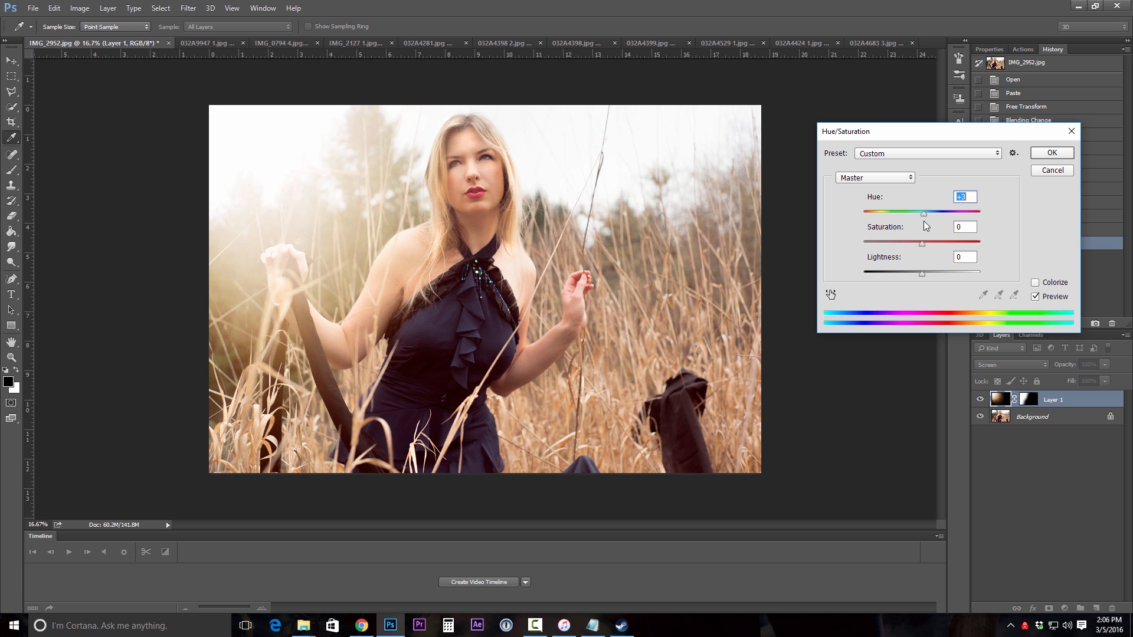
pyautogui.keyDown('alt'); pyautogui.click(1052, 171); pyautogui.keyUp('alt')
pyautogui.click(1052, 171)
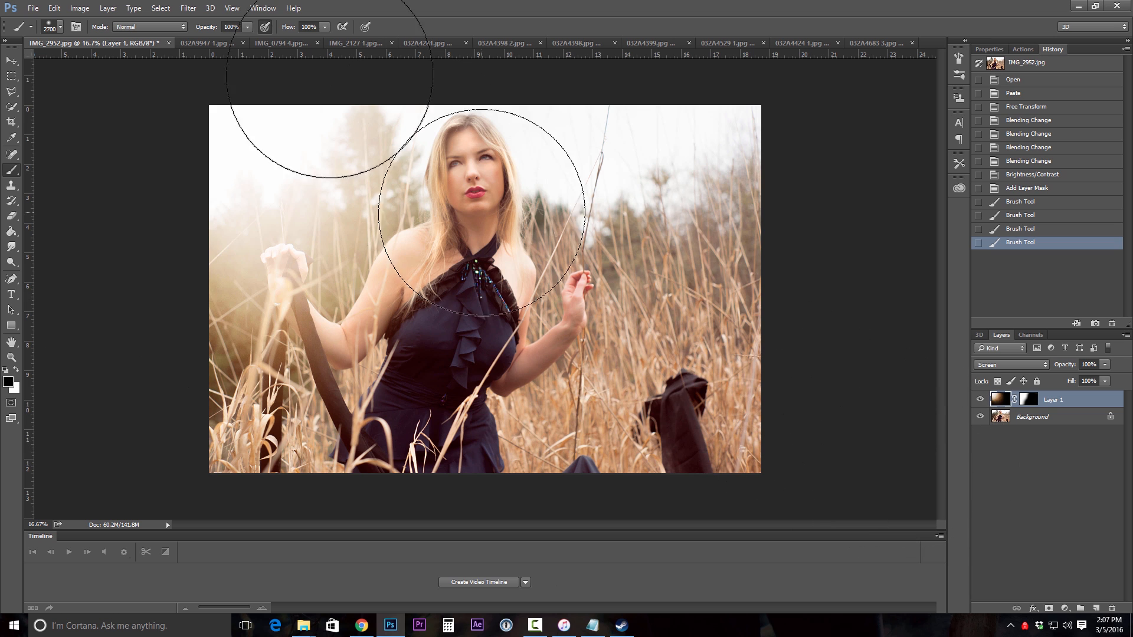
# Copy the entire bokeh image 032A4398.jpg and paste it as a new layer into IMG_2952.jpg.
pyautogui.click(559, 44)
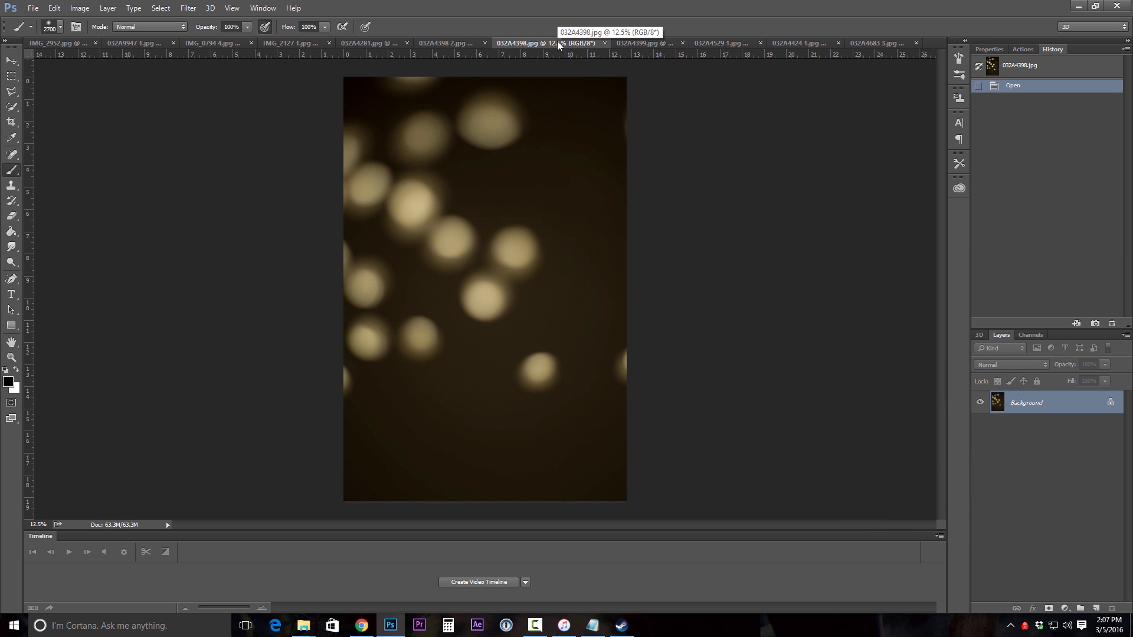
pyautogui.hotkey('ctrl', 'a')
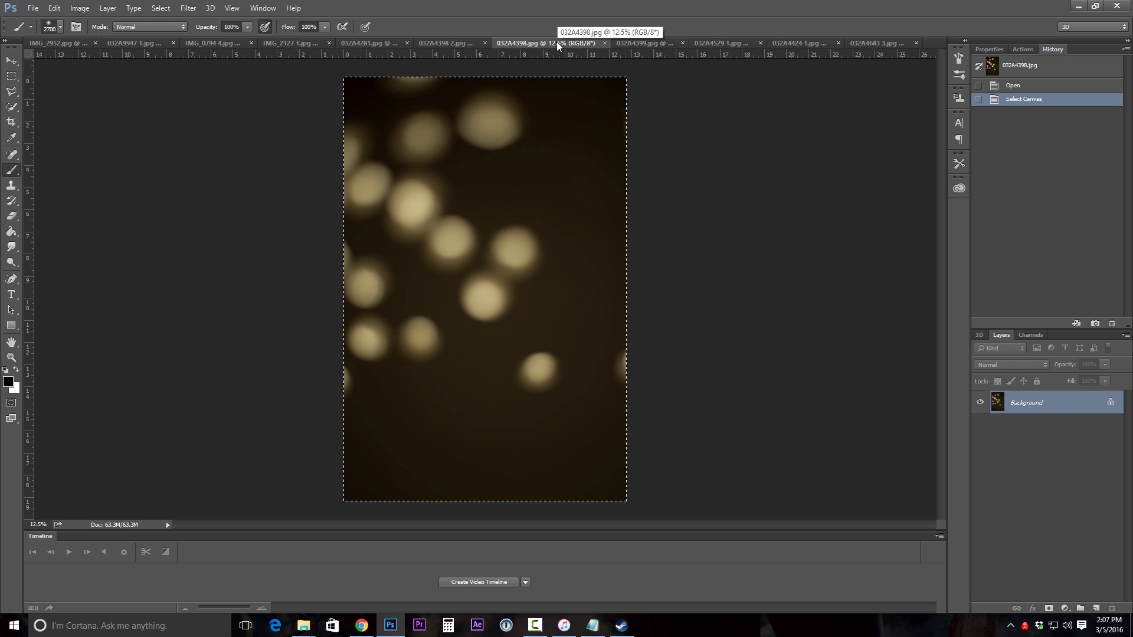
pyautogui.click(58, 43)
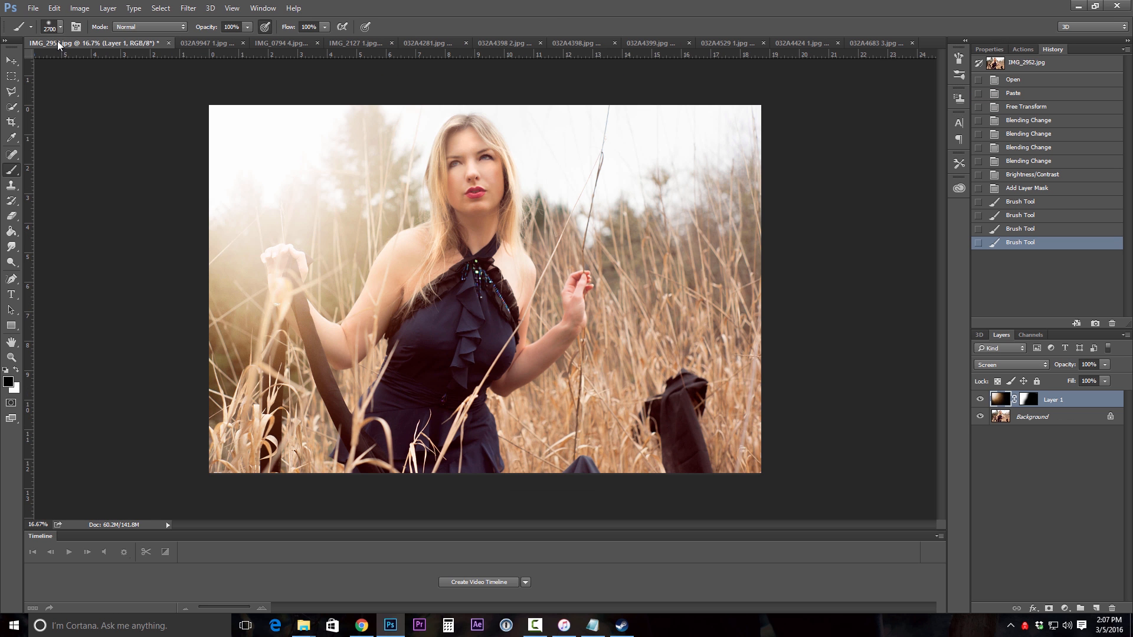
pyautogui.hotkey('ctrl', 'v')
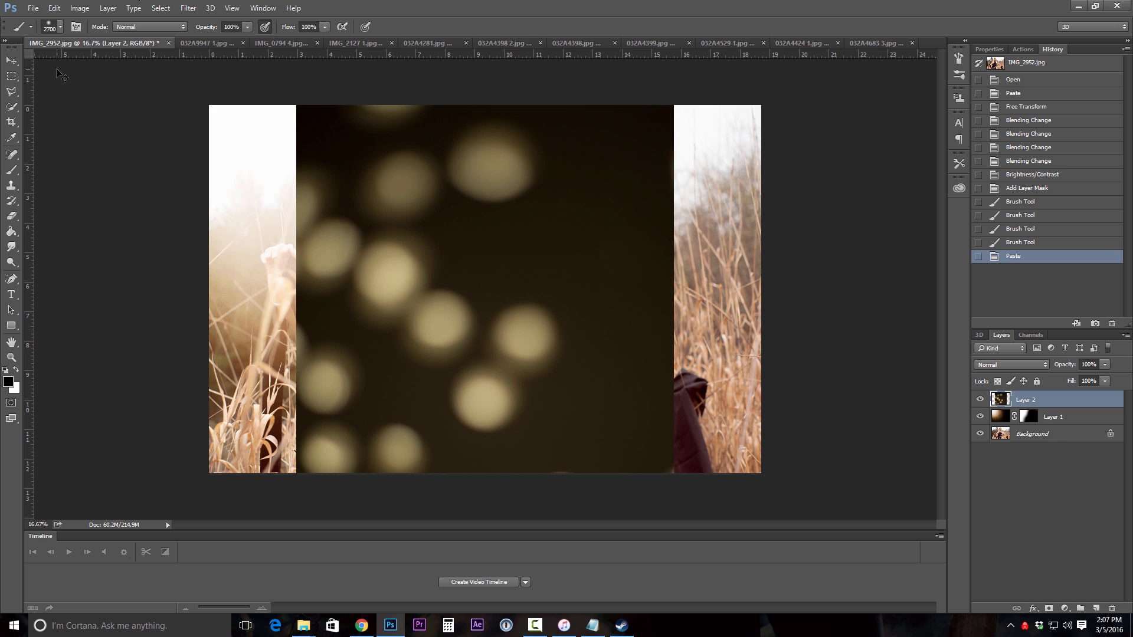
# Rotate the pasted bokeh layer by -90°, move it to cover the whole photo and flip it horizontally.
pyautogui.hotkey('ctrl', 't')
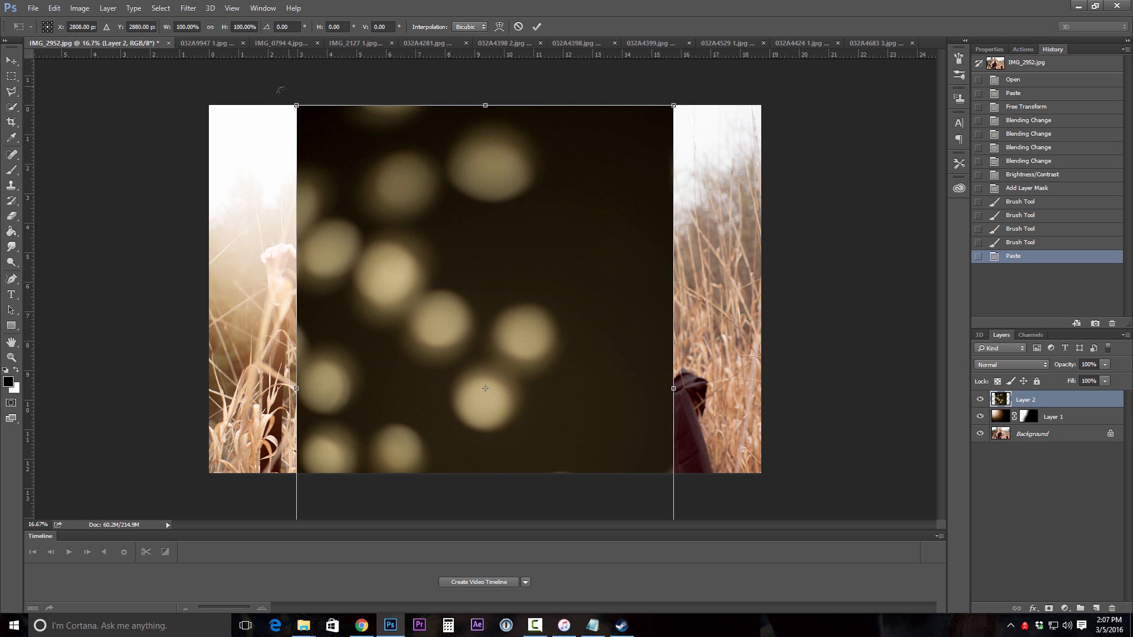
pyautogui.moveTo(281, 90); pyautogui.dragTo(171, 337)
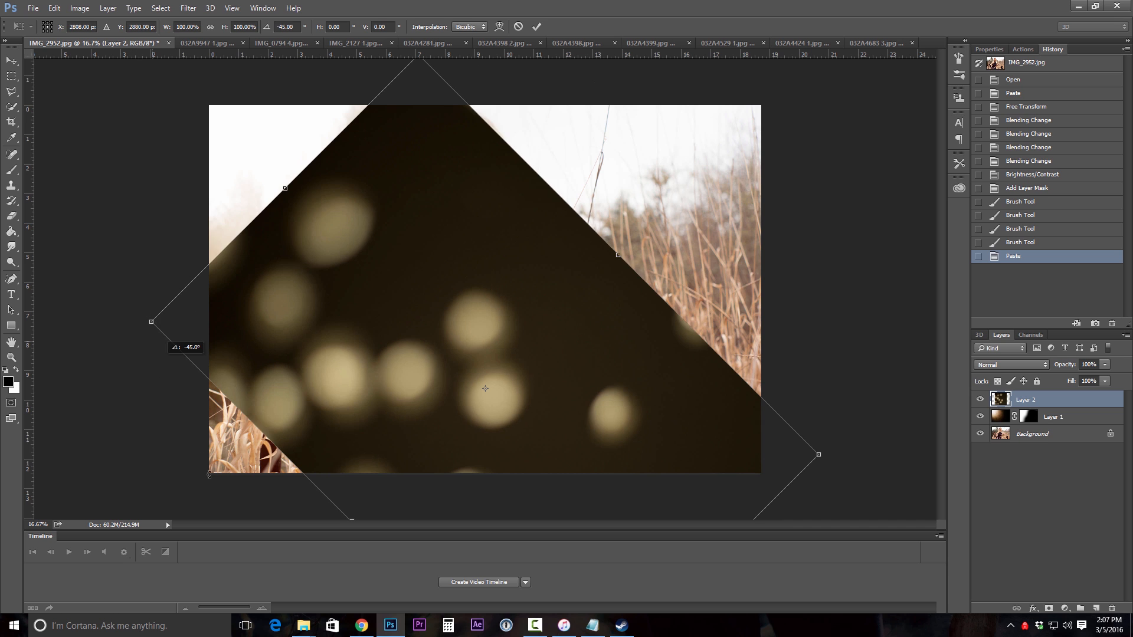
pyautogui.moveTo(208, 490); pyautogui.dragTo(355, 618)
pyautogui.moveTo(379, 309); pyautogui.dragTo(373, 236)
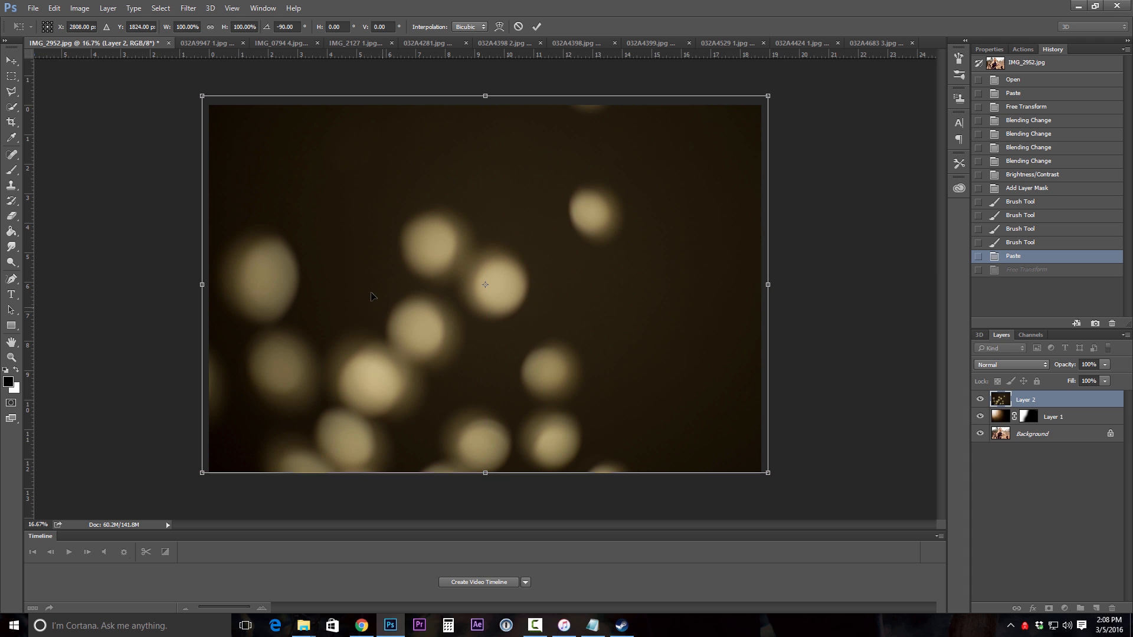
pyautogui.rightClick(421, 377)
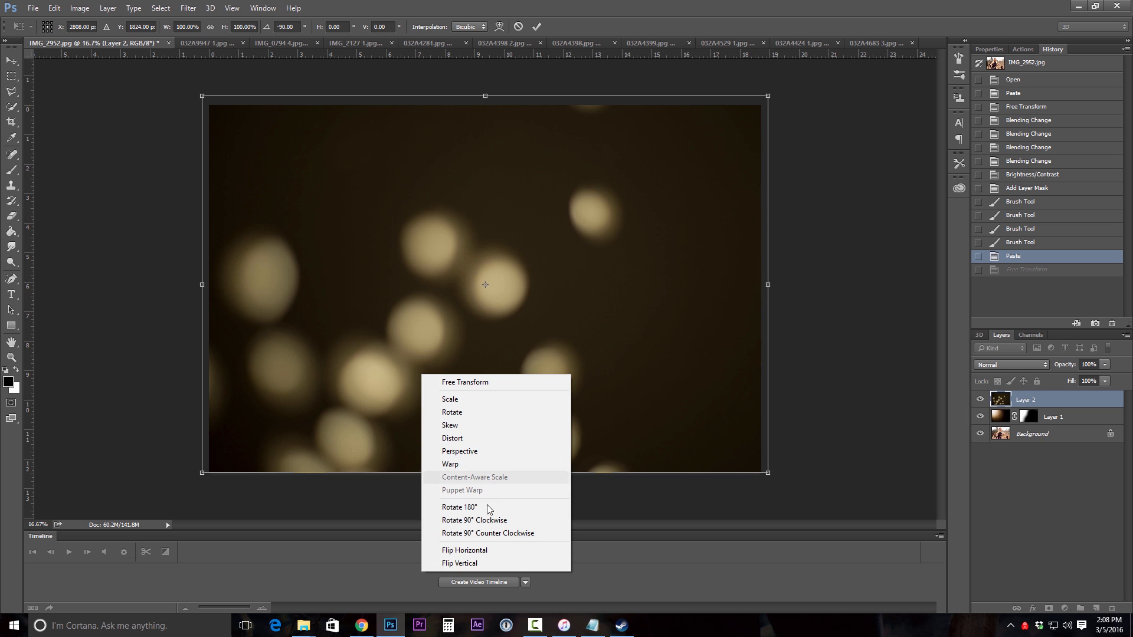
pyautogui.click(461, 550)
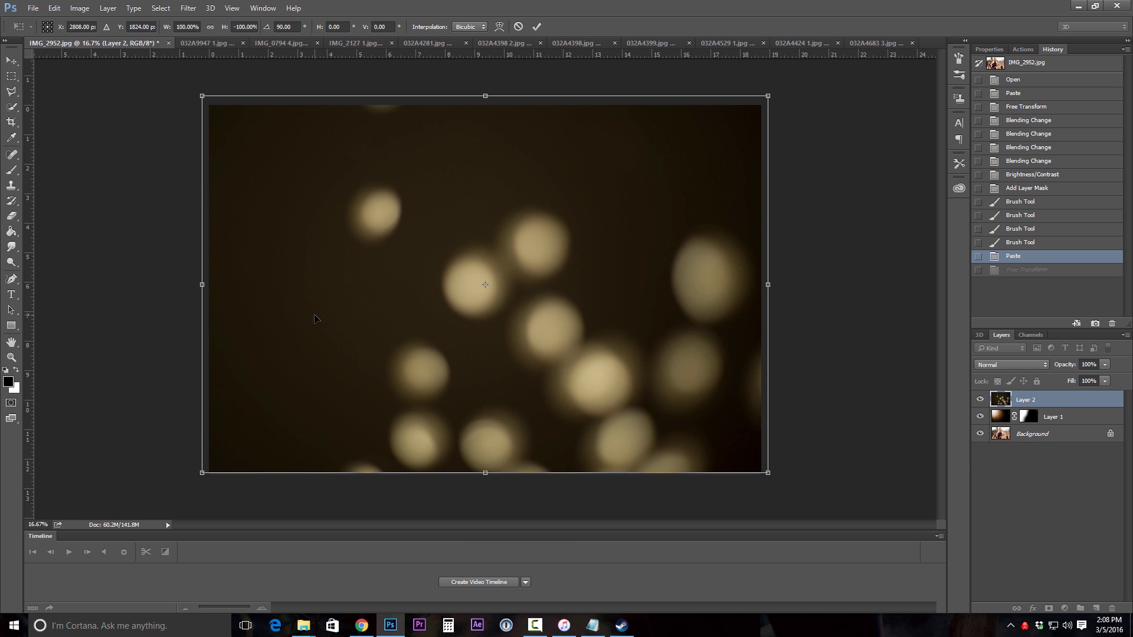
pyautogui.press('b')
pyautogui.press('Return')
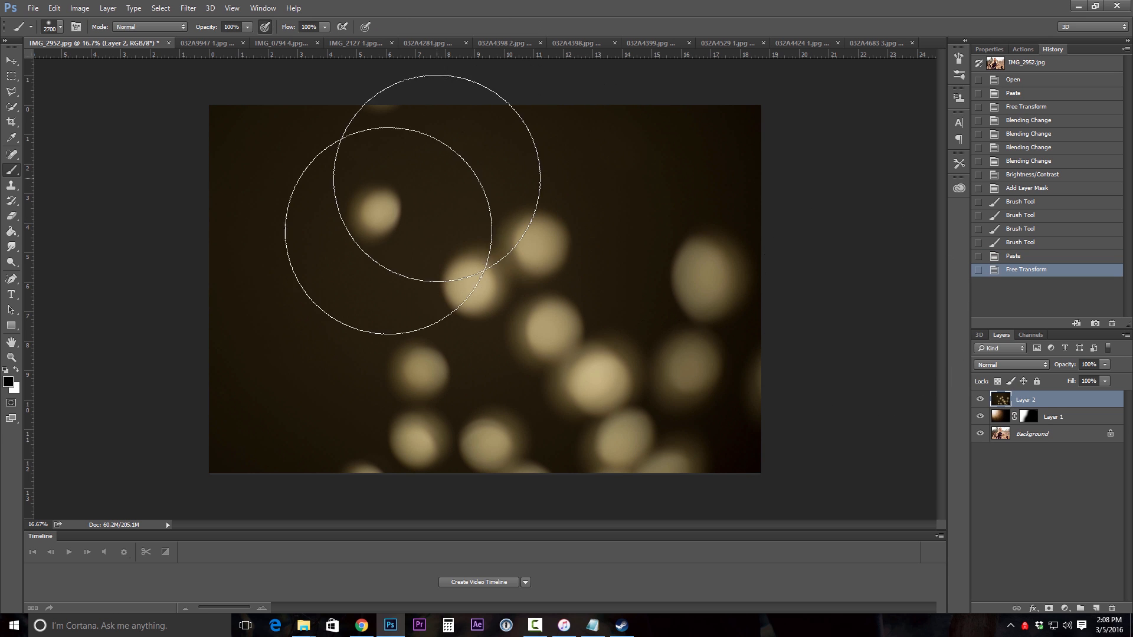
# Set the bokeh layer's blend mode to Screen and add a layer mask to it.
pyautogui.click(1030, 363)
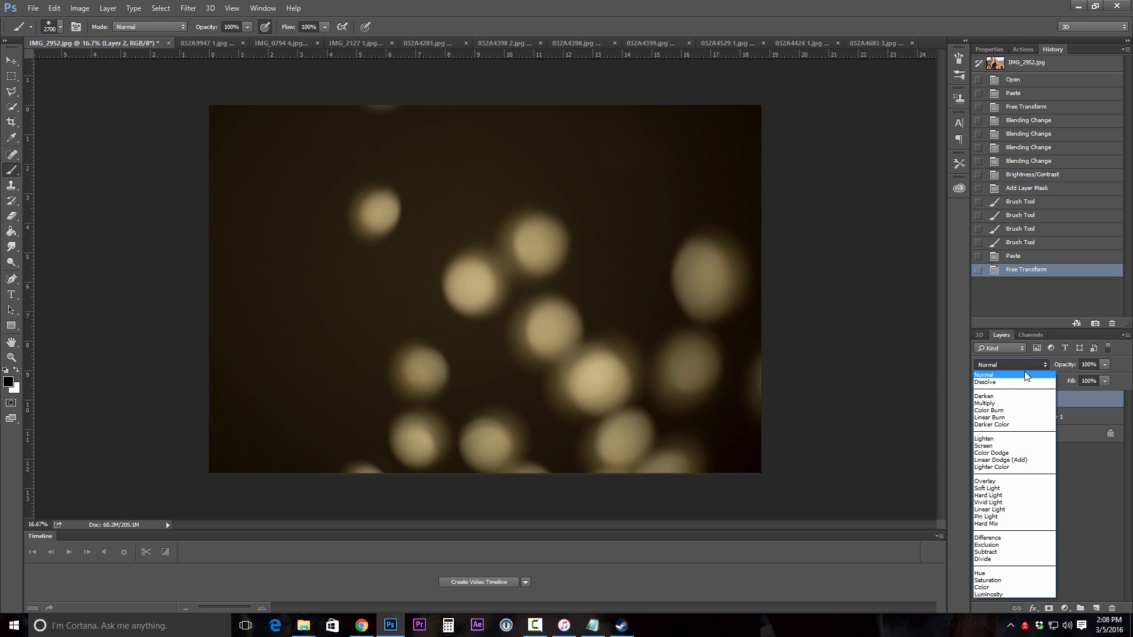
pyautogui.click(989, 446)
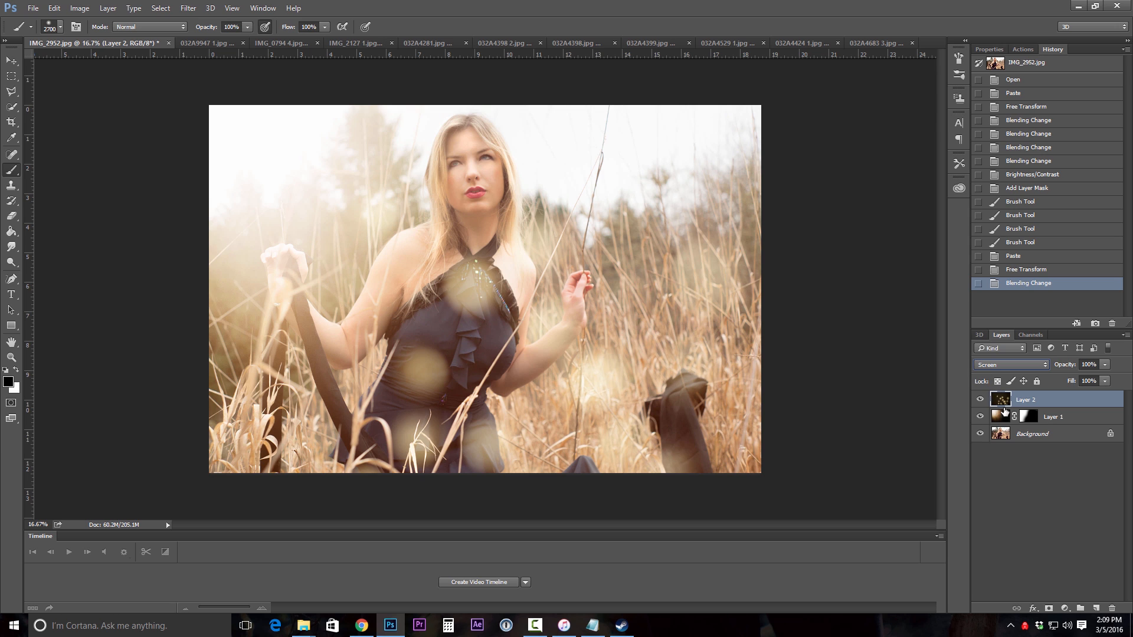
pyautogui.click(1050, 609)
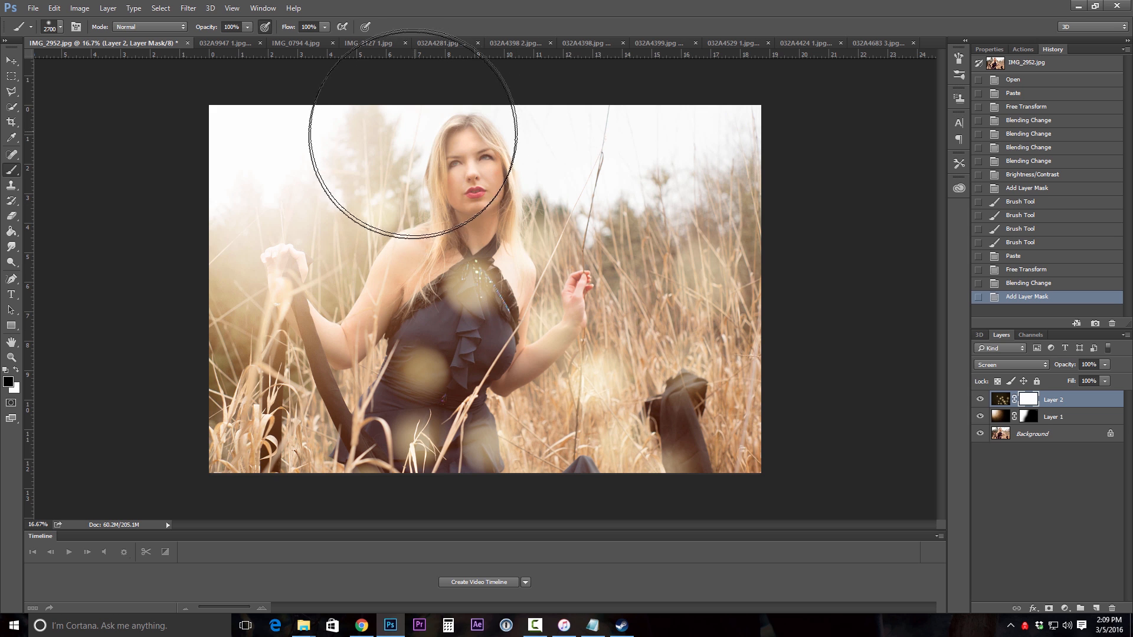
# Paint black on the bokeh layer's mask over the woman's face and the sky beside her head with a 1900 px soft brush.
pyautogui.press('[')
pyautogui.press('[')
pyautogui.press('[')
pyautogui.press('[')
pyautogui.press('[')
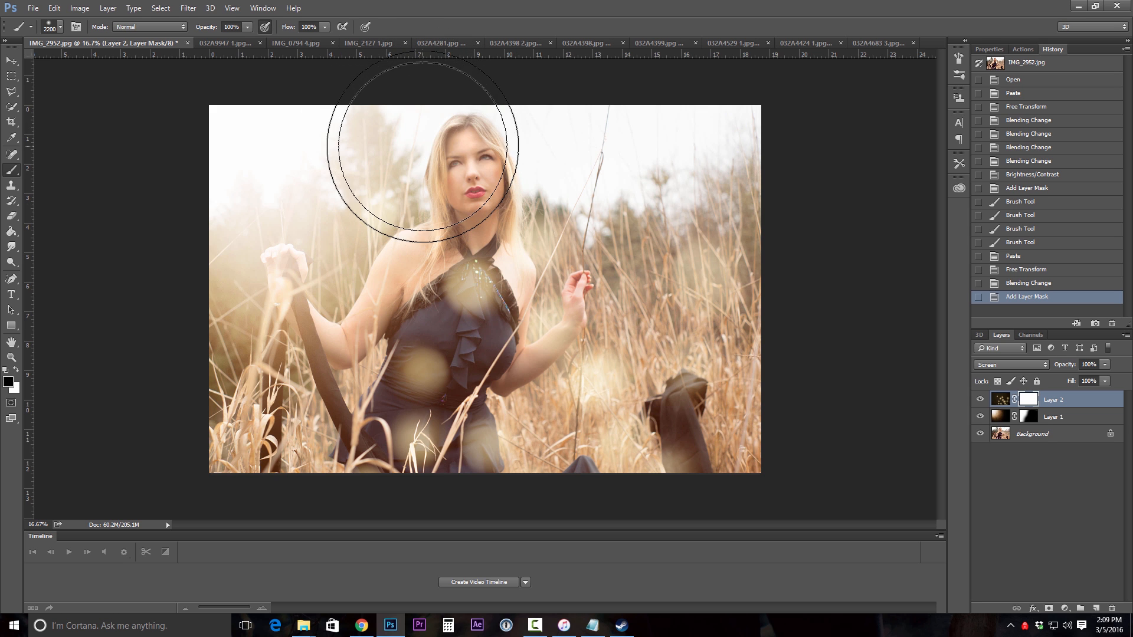
pyautogui.press('[')
pyautogui.press('[')
pyautogui.press('[')
pyautogui.click(469, 163)
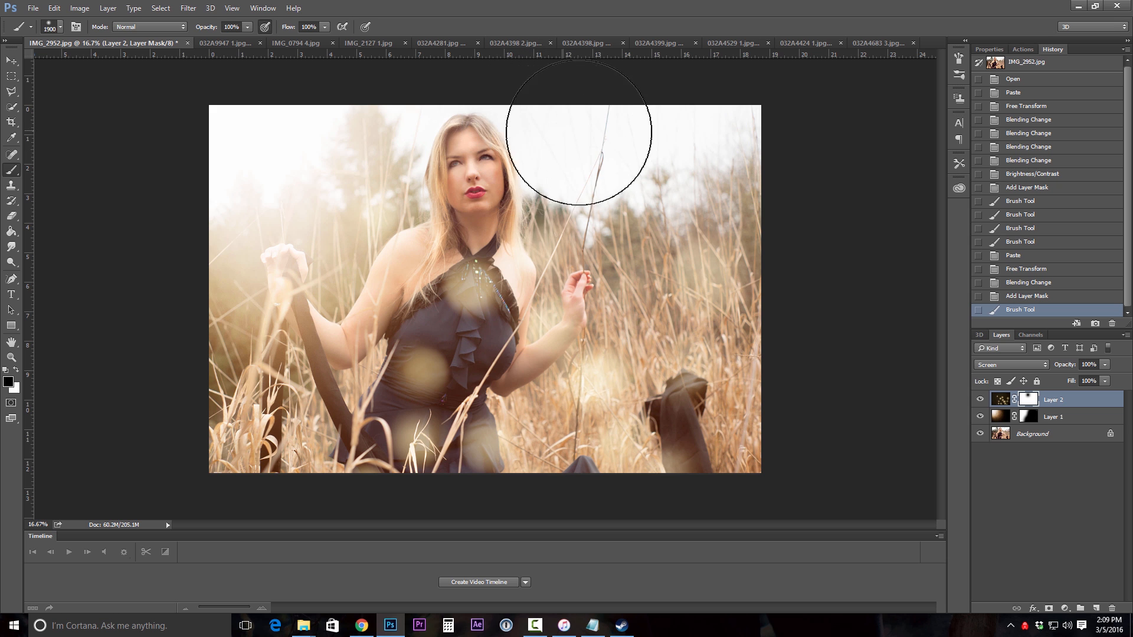
pyautogui.click(513, 130)
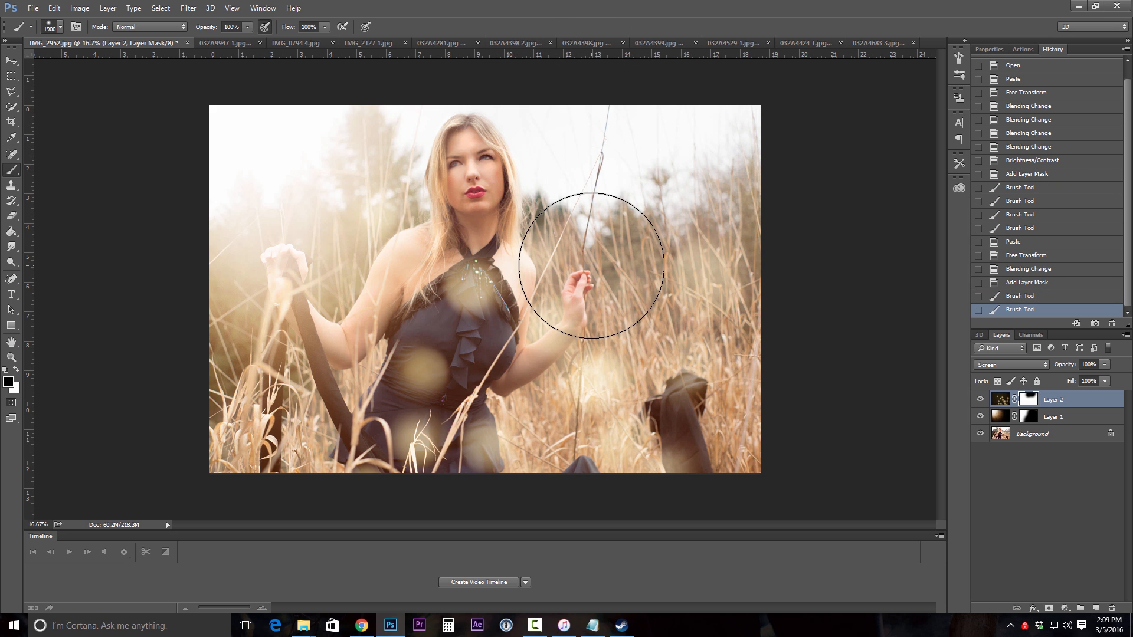
# Mask the bokeh off the woman's neck, upper body and surrounding background with a 1300 px brush, and reduce the brush to 700 px.
pyautogui.press('[')
pyautogui.press('[')
pyautogui.press('[')
pyautogui.press('[')
pyautogui.press('[')
pyautogui.press('[')
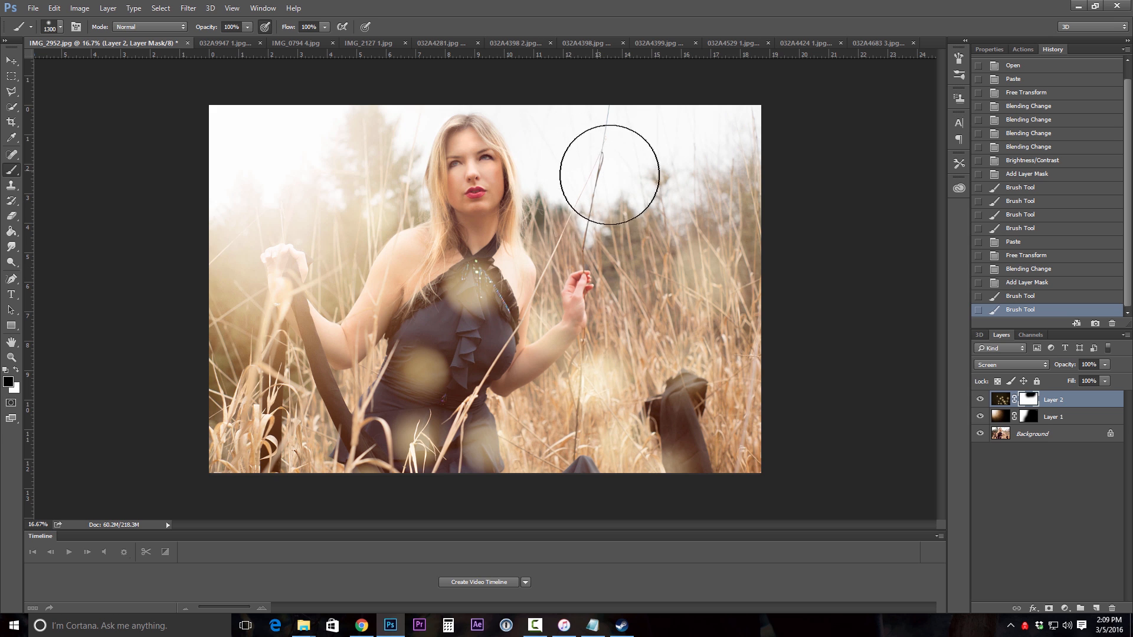
pyautogui.moveTo(623, 199); pyautogui.dragTo(762, 224)
pyautogui.click(466, 248)
pyautogui.moveTo(301, 377); pyautogui.dragTo(322, 443)
pyautogui.press('[')
pyautogui.press('[')
pyautogui.press('[')
pyautogui.press('[')
pyautogui.press('[')
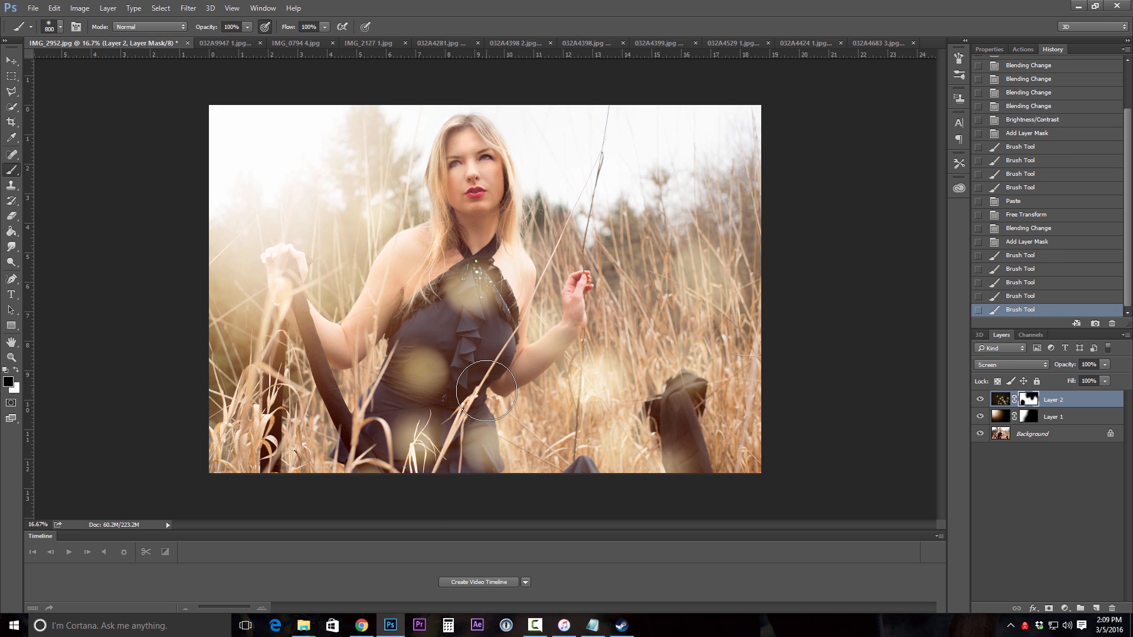
pyautogui.press('[')
# Try to mask the bokeh off the dress at 100% brush opacity, and step back in history to before those strokes.
pyautogui.moveTo(487, 381)
pyautogui.mouseDown()
pyautogui.moveTo(496, 358)
pyautogui.moveTo(491, 381)
pyautogui.moveTo(428, 316)
pyautogui.mouseUp()
pyautogui.moveTo(536, 258); pyautogui.dragTo(510, 309)
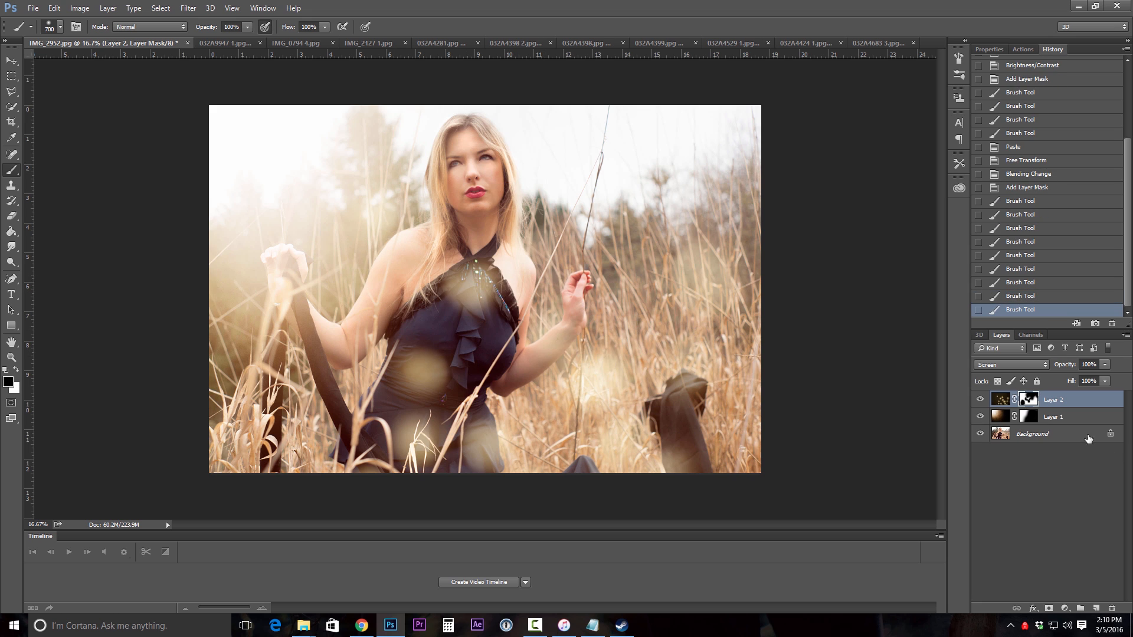
pyautogui.click(1025, 284)
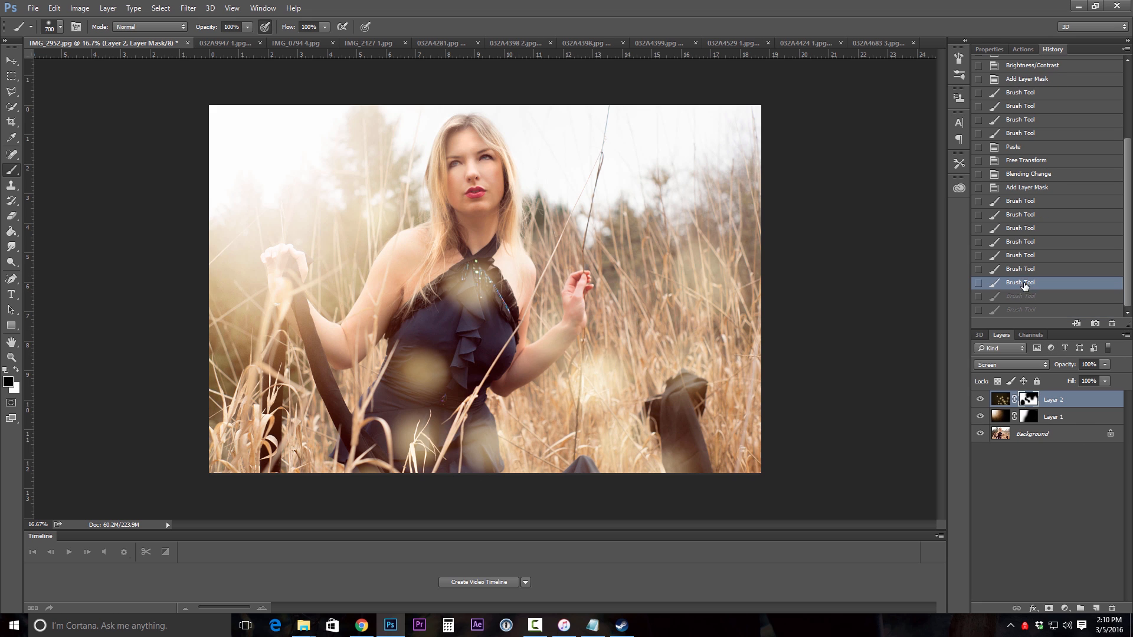
pyautogui.click(1023, 258)
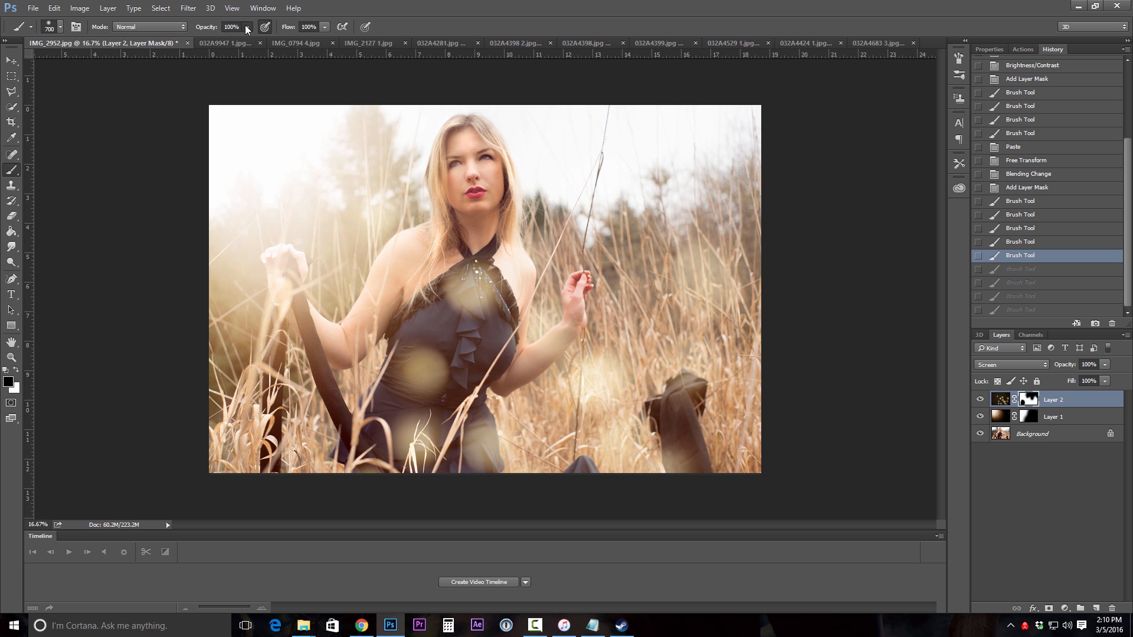
# Lower the brush opacity to 43% and paint the mask over both sides of the dress to soften the bokeh there.
pyautogui.moveTo(247, 30); pyautogui.dragTo(215, 46)
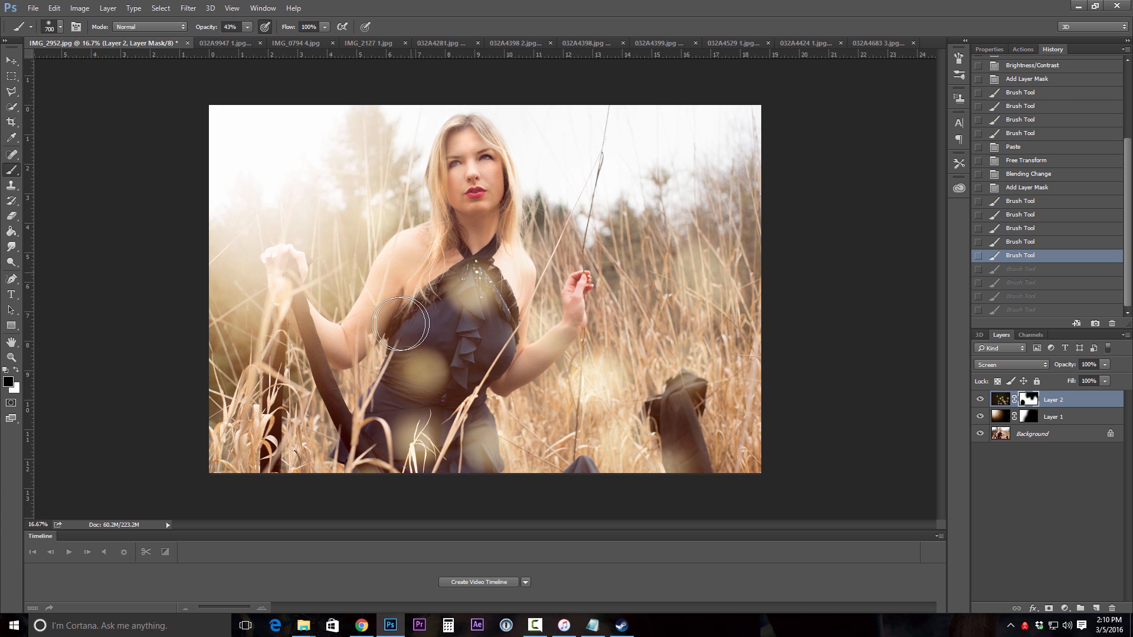
pyautogui.click(400, 324)
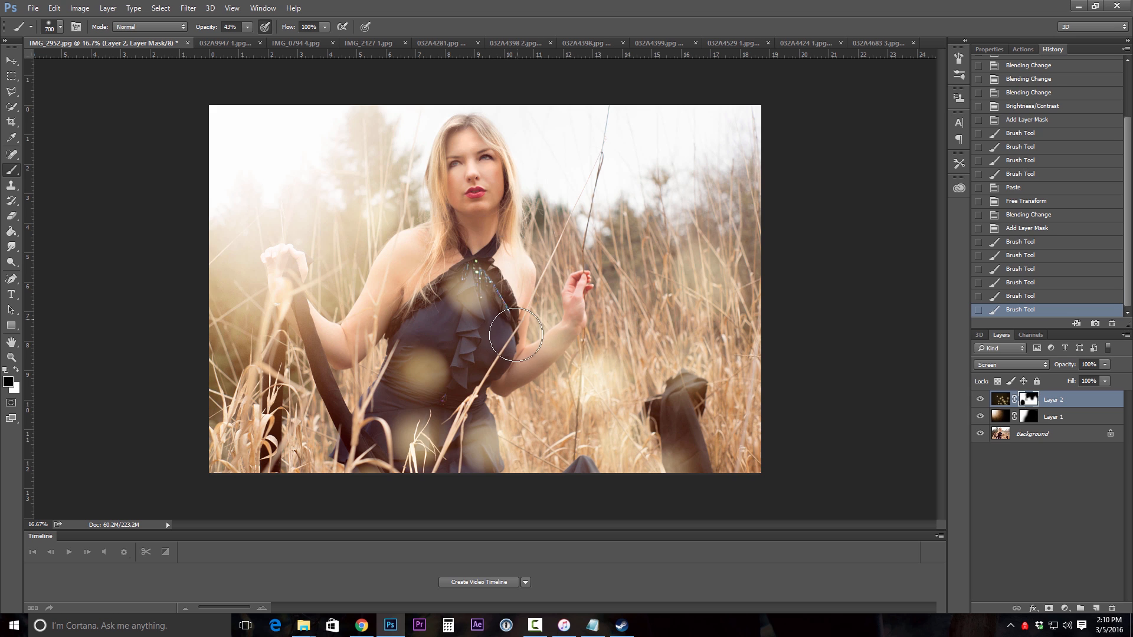
pyautogui.click(516, 334)
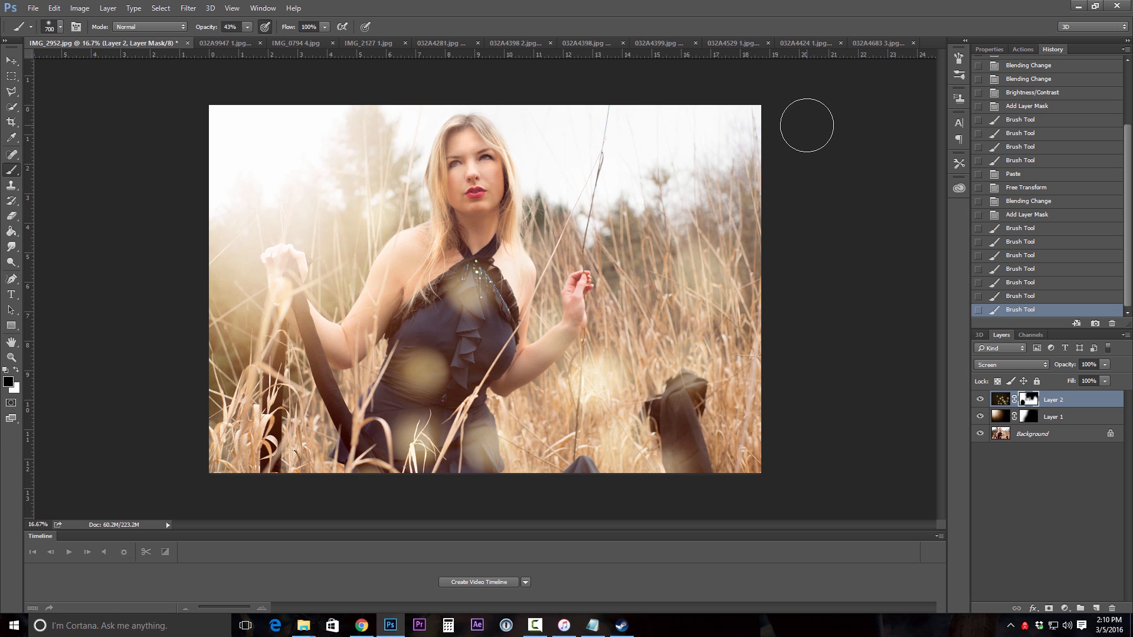
# Open the gold bokeh image 032A4291 1.jpg, copy all of it and paste it as a new layer into 032A9947 1.jpg.
pyautogui.click(216, 43)
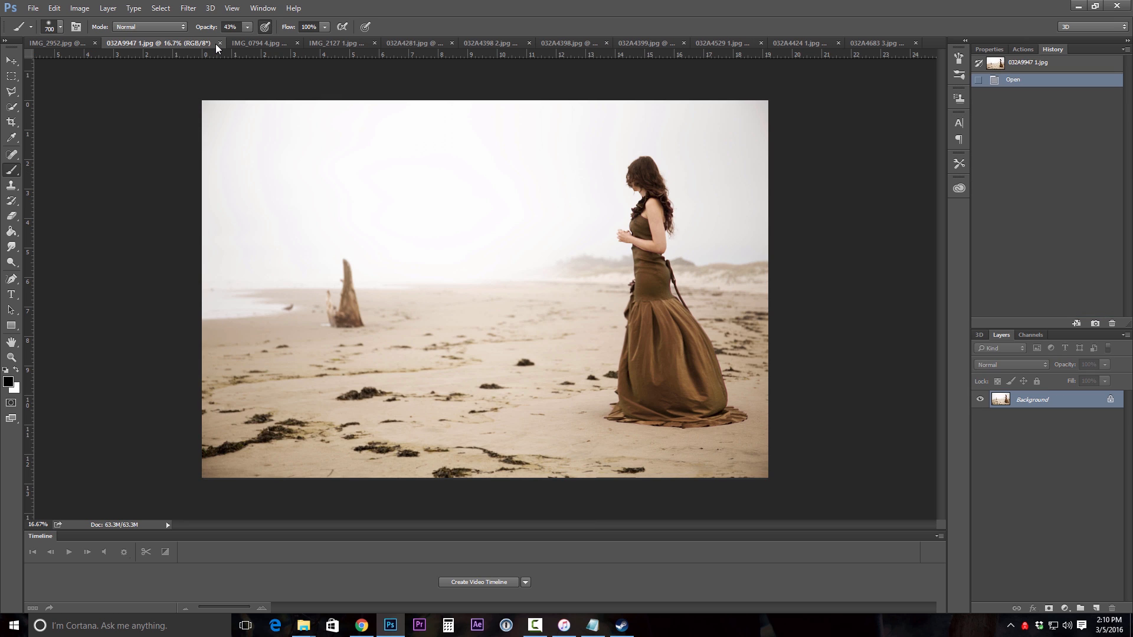
pyautogui.click(33, 8)
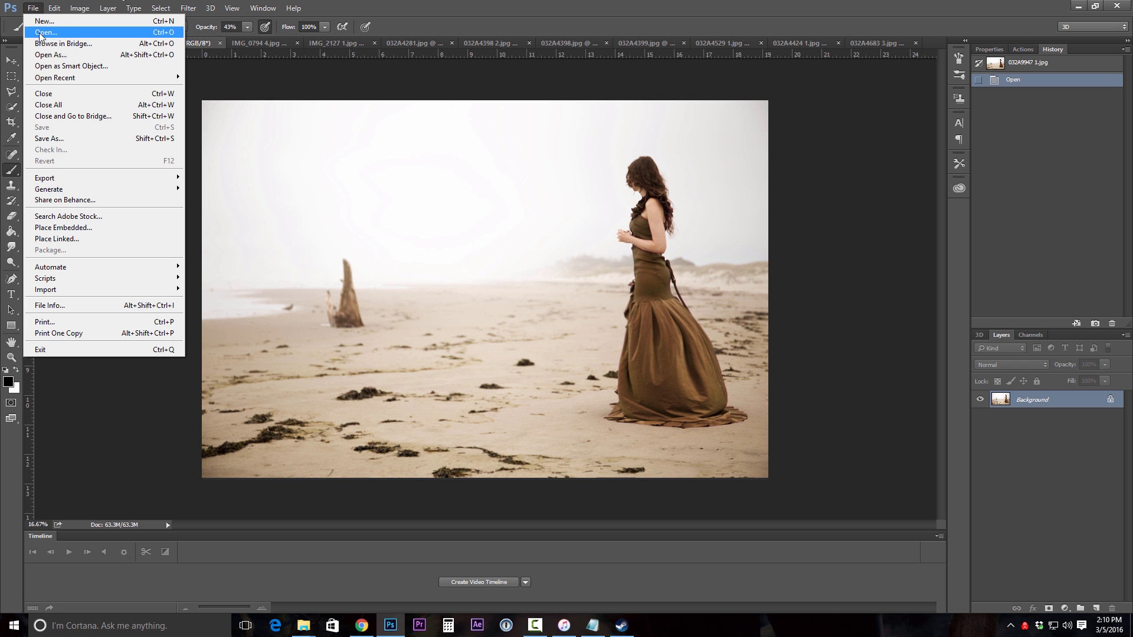
pyautogui.click(40, 33)
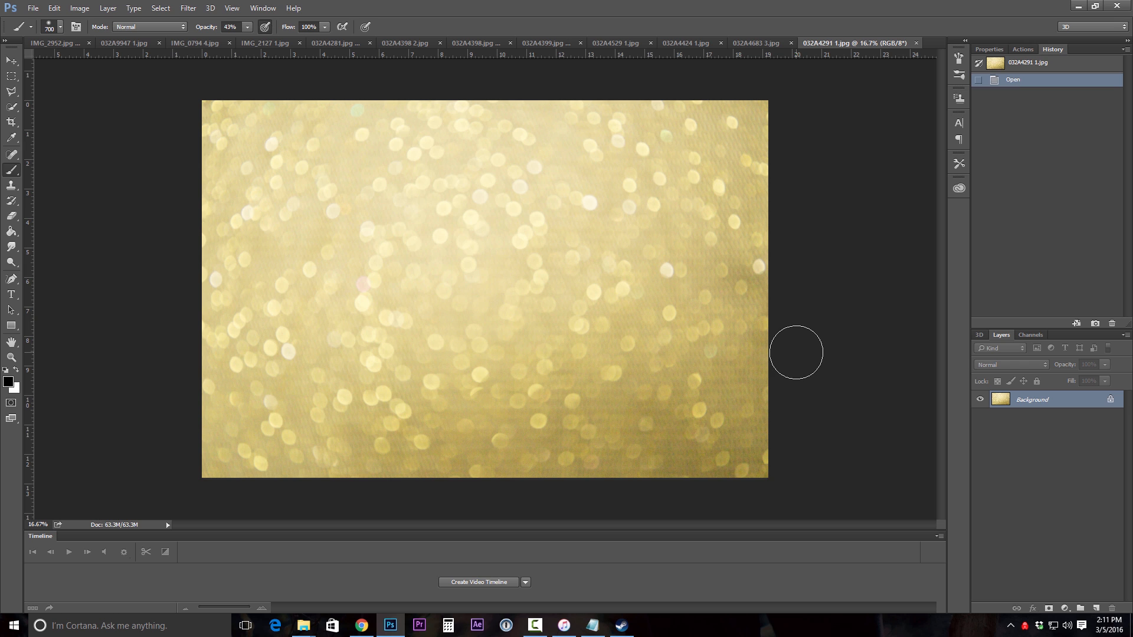
pyautogui.hotkey('ctrl', 'a')
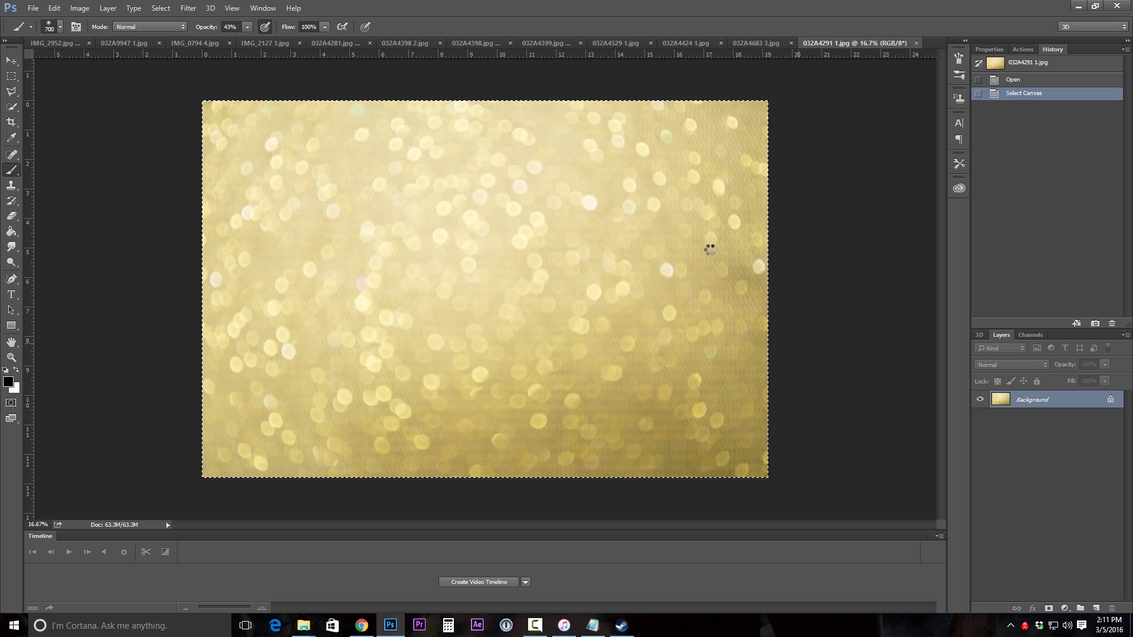
pyautogui.click(138, 43)
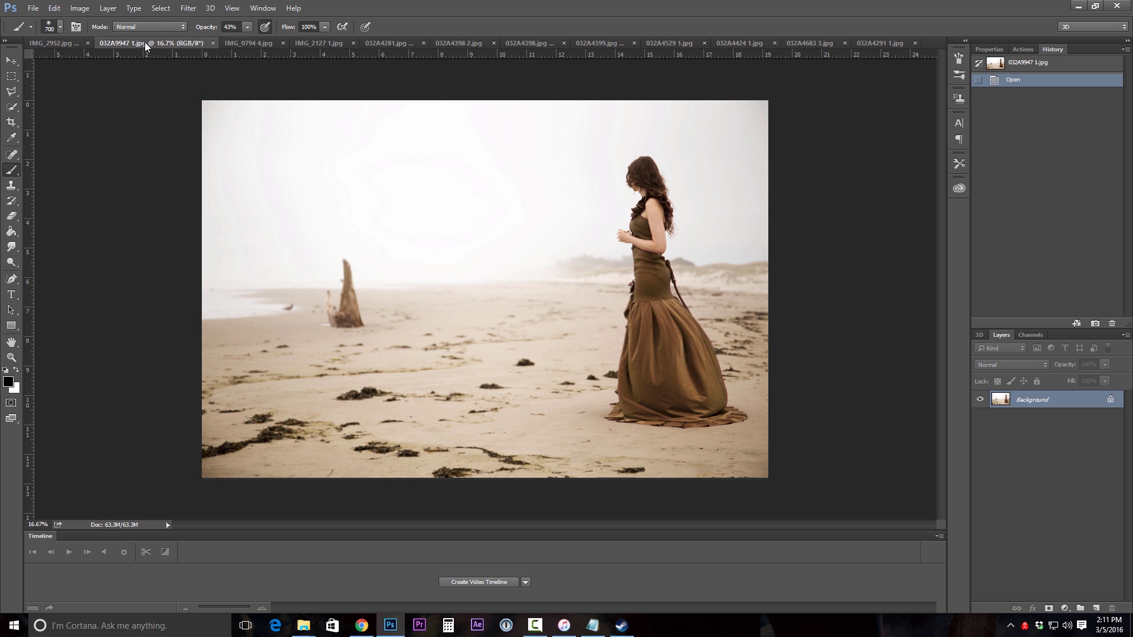
pyautogui.hotkey('ctrl', 'v')
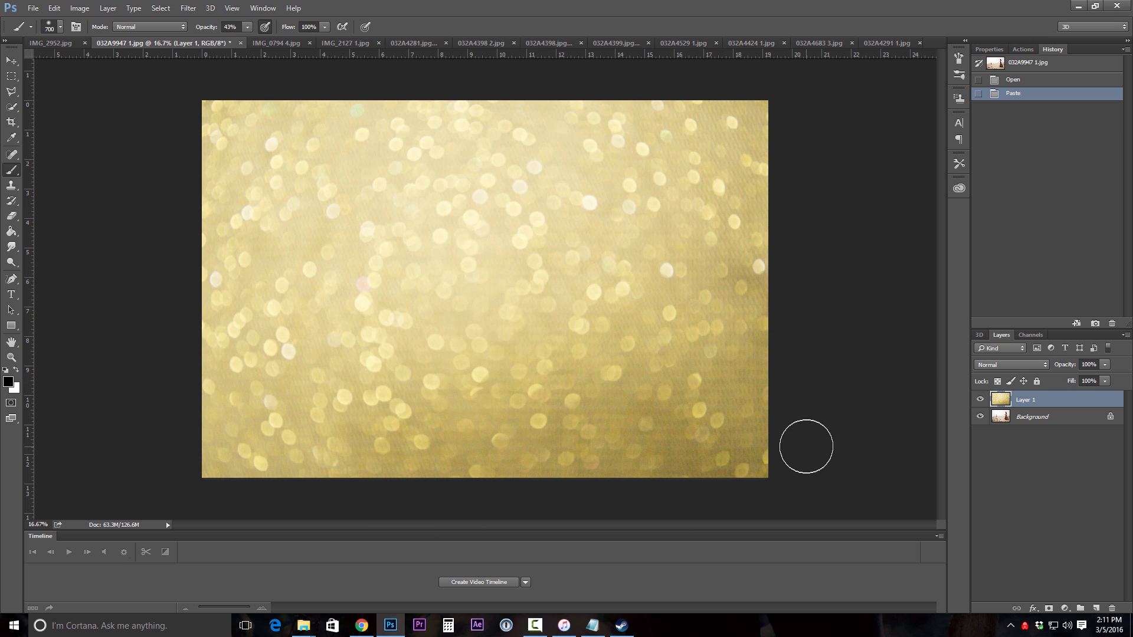
# Set the gold bokeh layer's blend mode to Overlay and darken the layer with a Brightness/Contrast adjustment.
pyautogui.click(1045, 364)
pyautogui.click(997, 480)
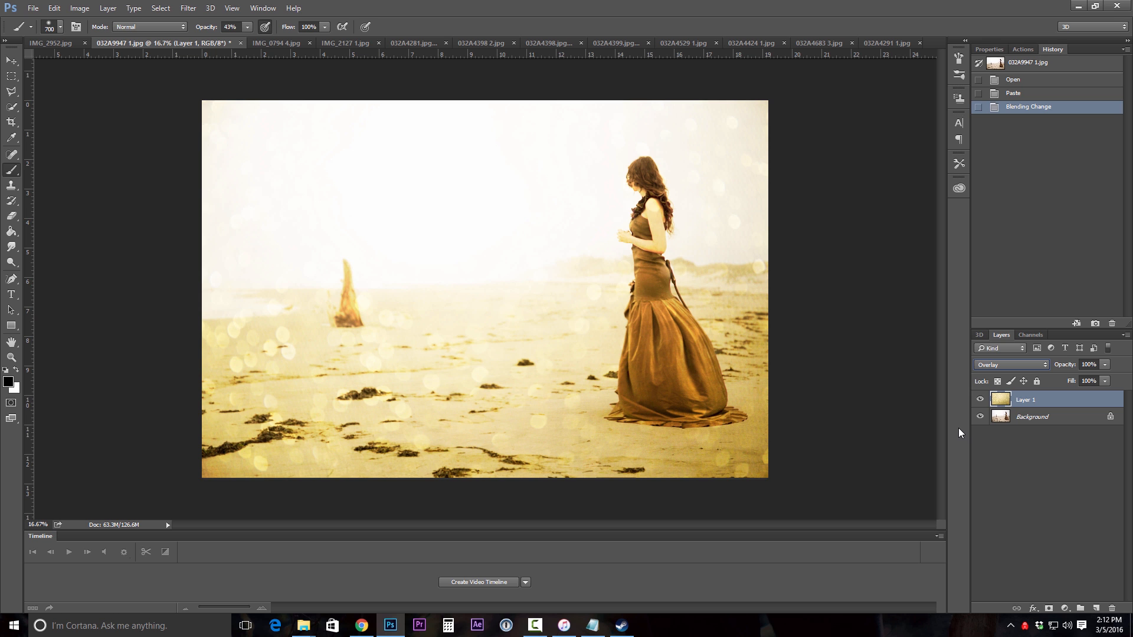
pyautogui.click(80, 8)
pyautogui.moveTo(95, 38)
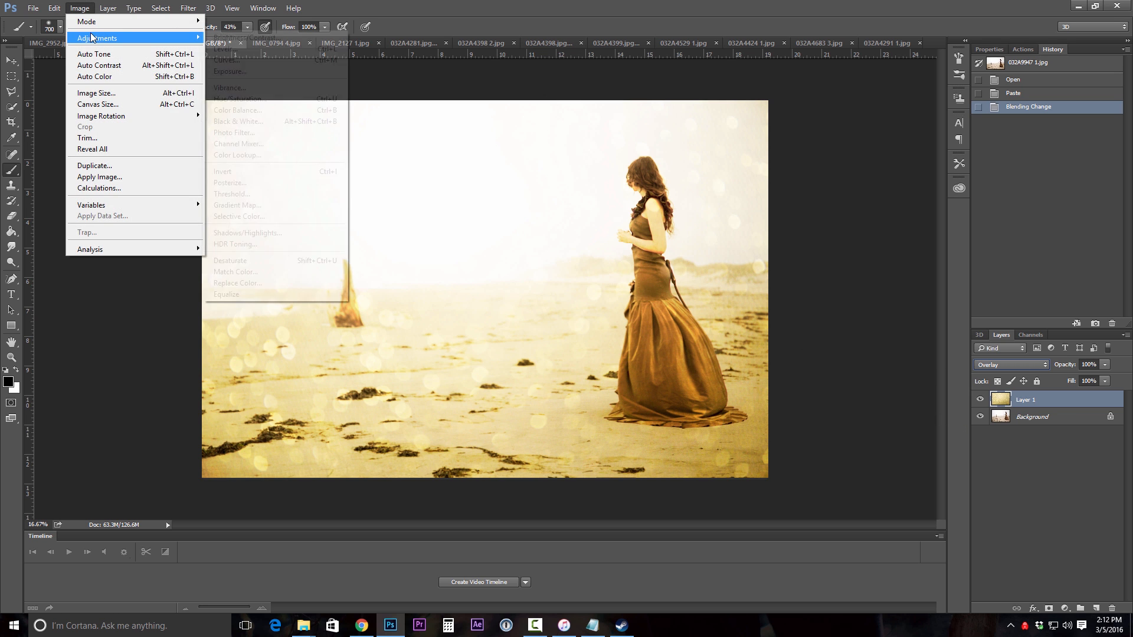
pyautogui.click(230, 38)
pyautogui.moveTo(809, 167); pyautogui.dragTo(744, 206)
pyautogui.press('Return')
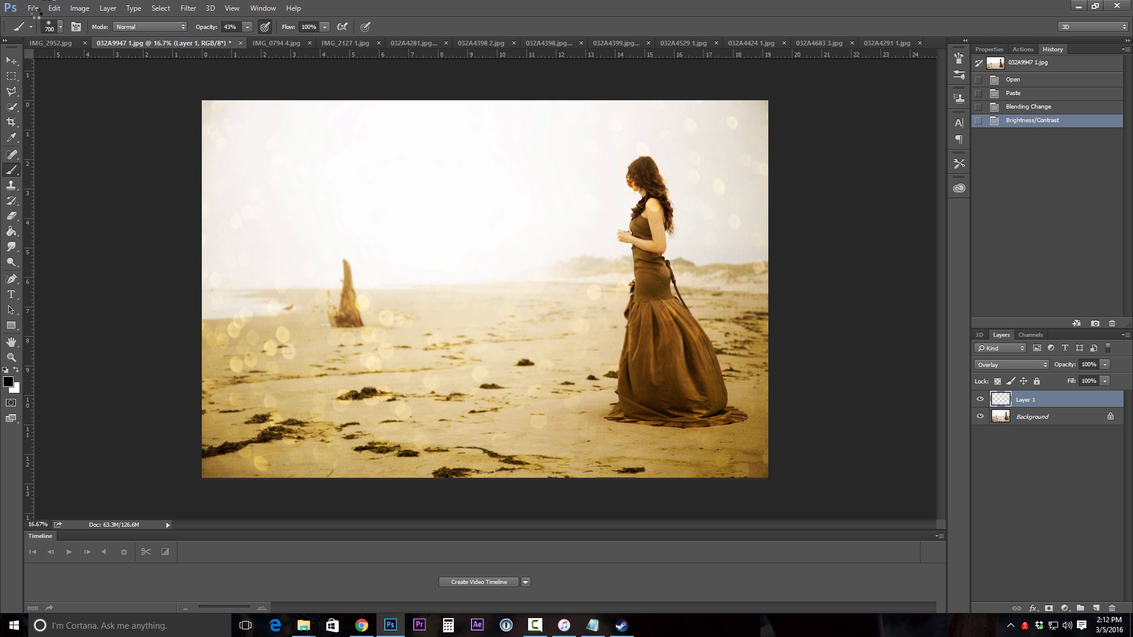
# Try the Screen blend mode on the gold bokeh layer and switch it back to Overlay.
pyautogui.click(80, 8)
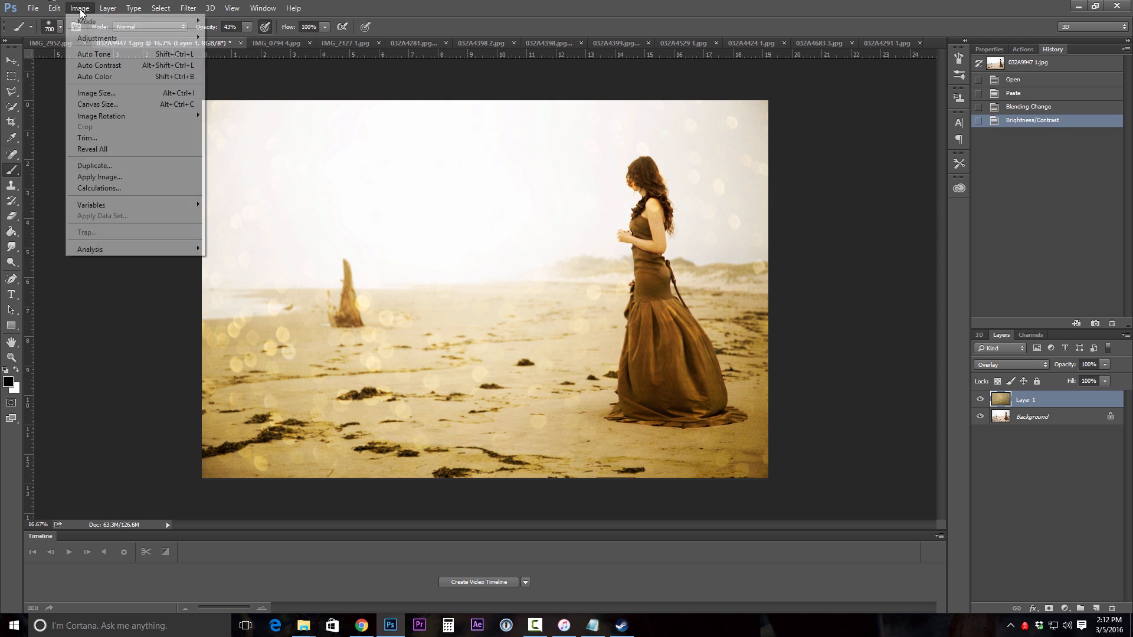
pyautogui.moveTo(97, 38)
pyautogui.click(501, 13)
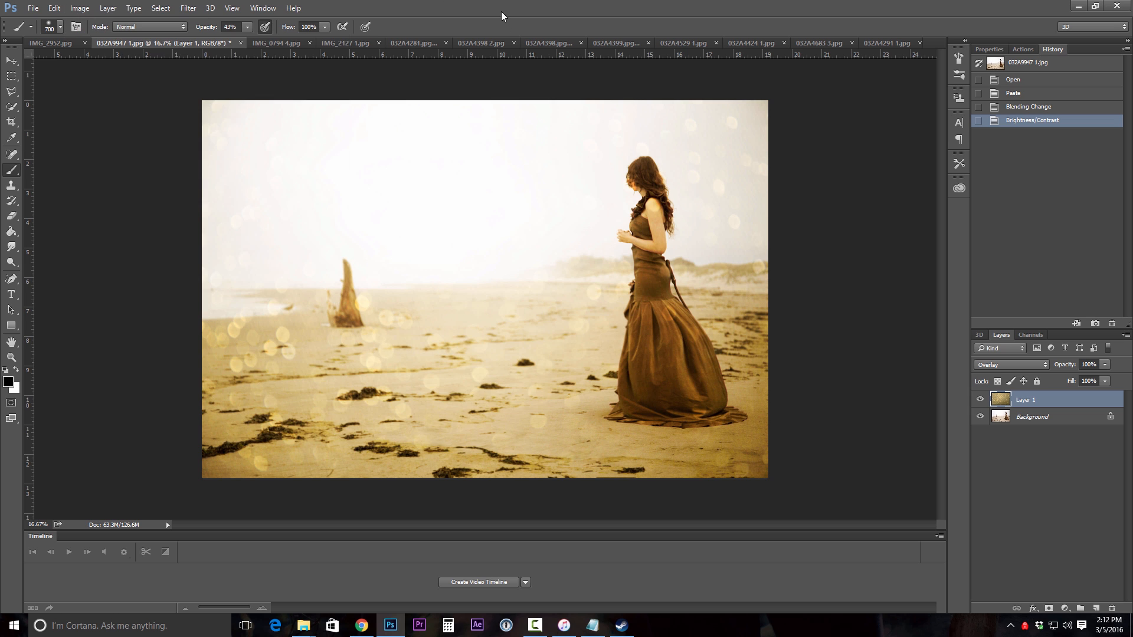
pyautogui.click(1019, 364)
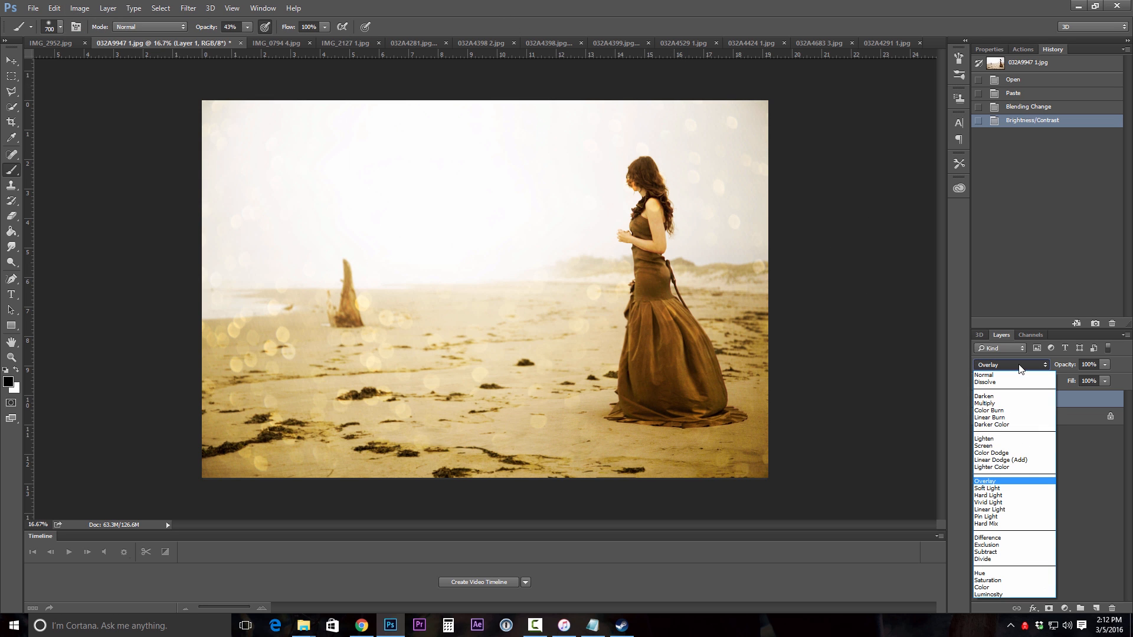
pyautogui.click(987, 446)
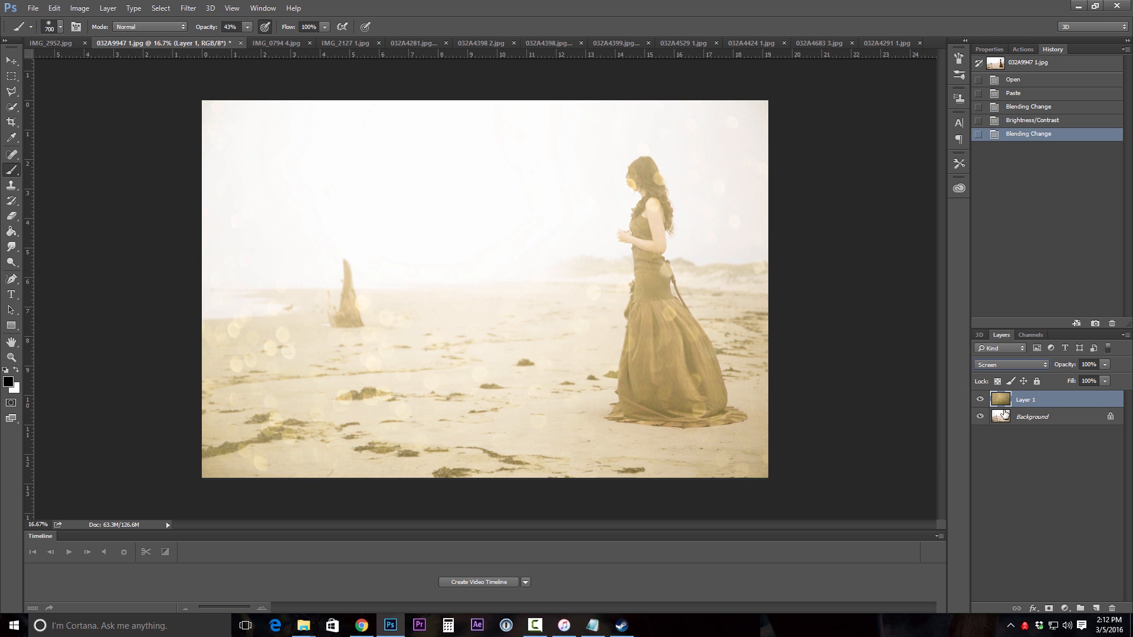
pyautogui.click(988, 368)
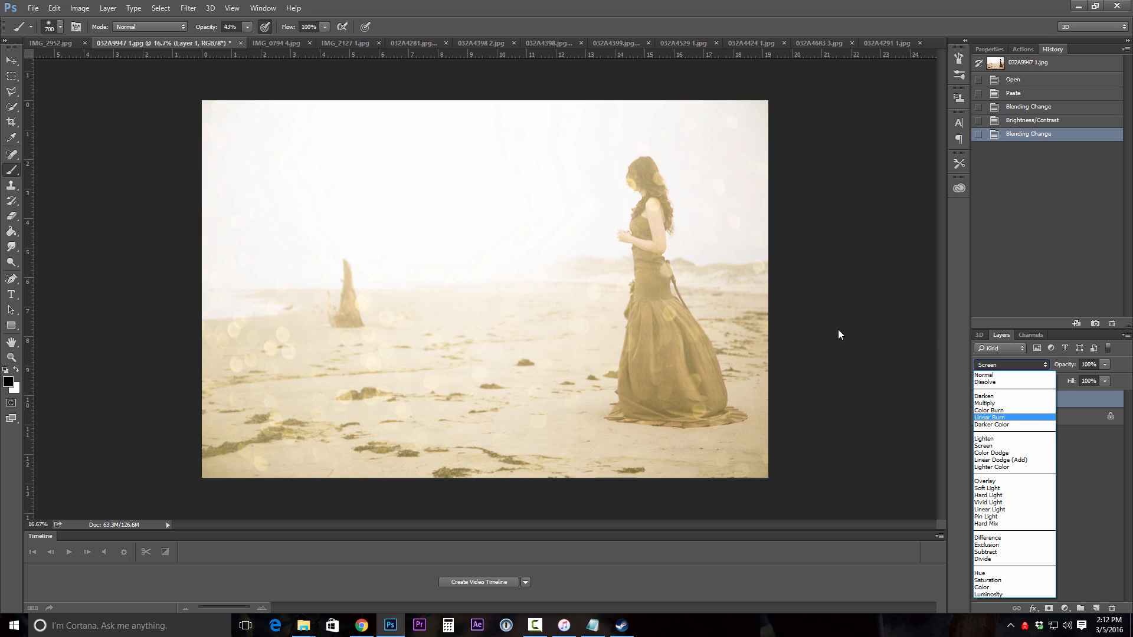
pyautogui.click(987, 482)
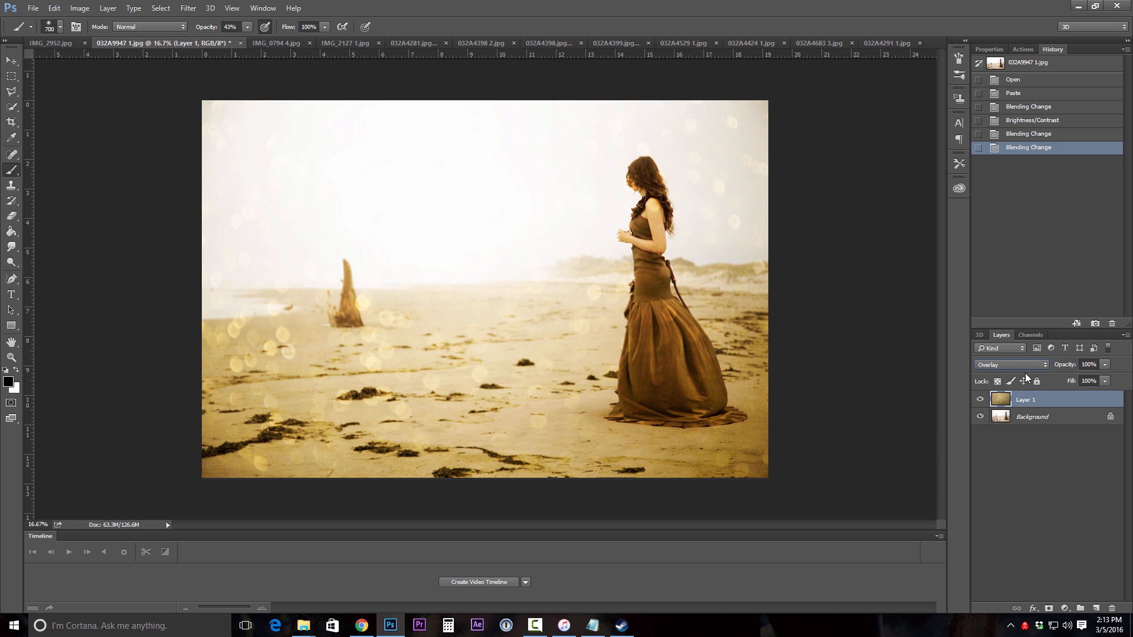
# Boost the bokeh layer's contrast with an S-shaped Curves adjustment, placing the upper point at input 168, output 184, and set the layer's opacity to 48%.
pyautogui.click(79, 8)
pyautogui.moveTo(126, 39)
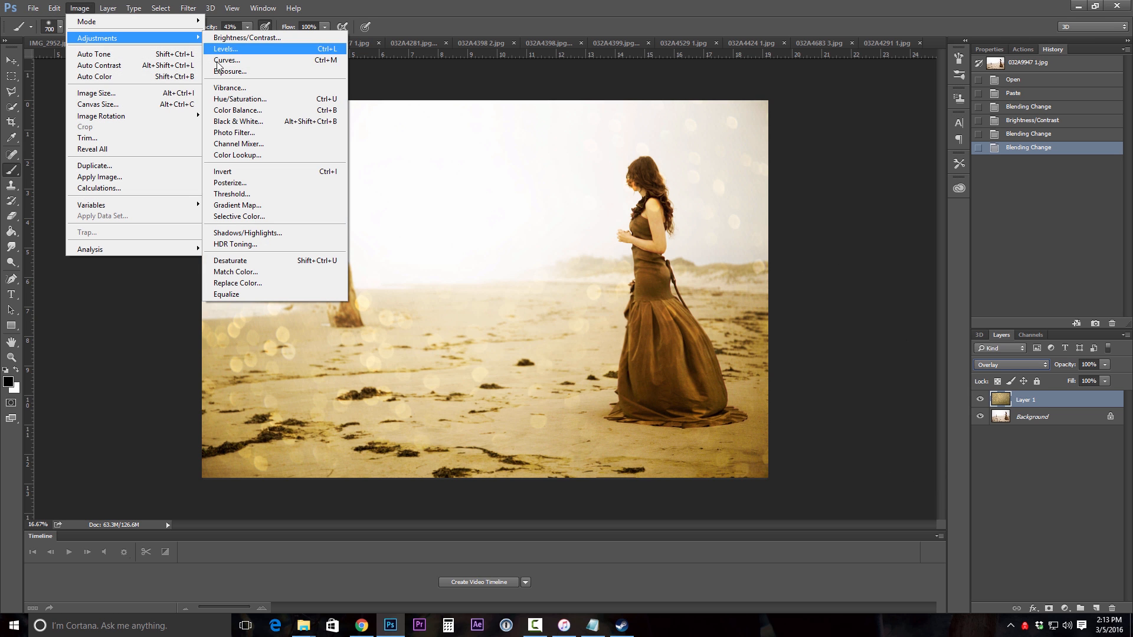
pyautogui.click(236, 60)
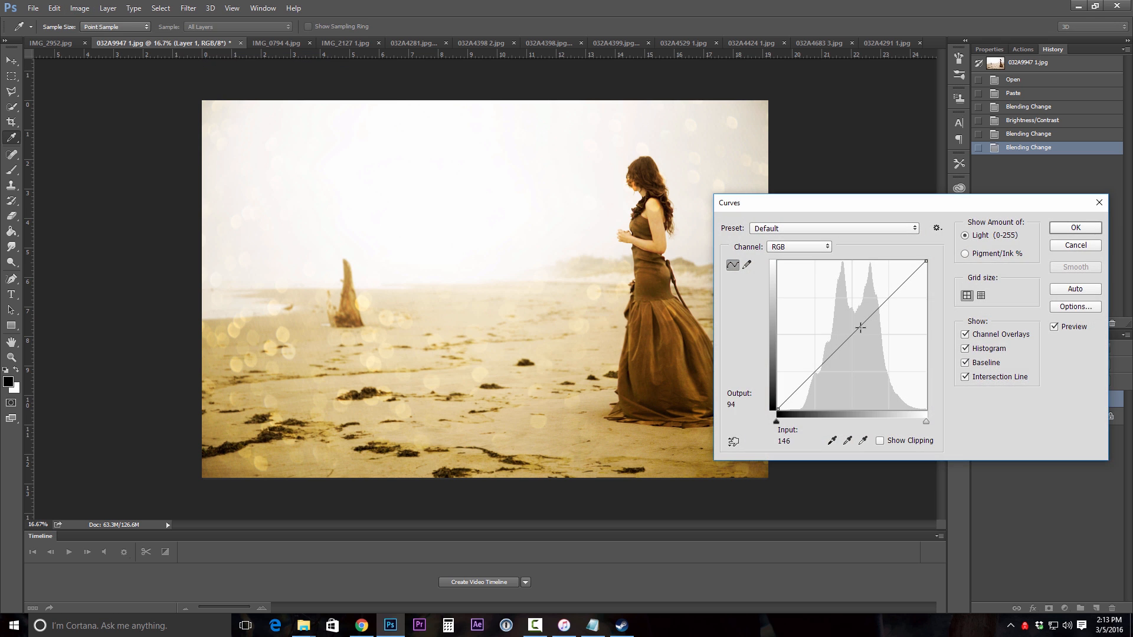
pyautogui.moveTo(855, 333); pyautogui.dragTo(863, 350)
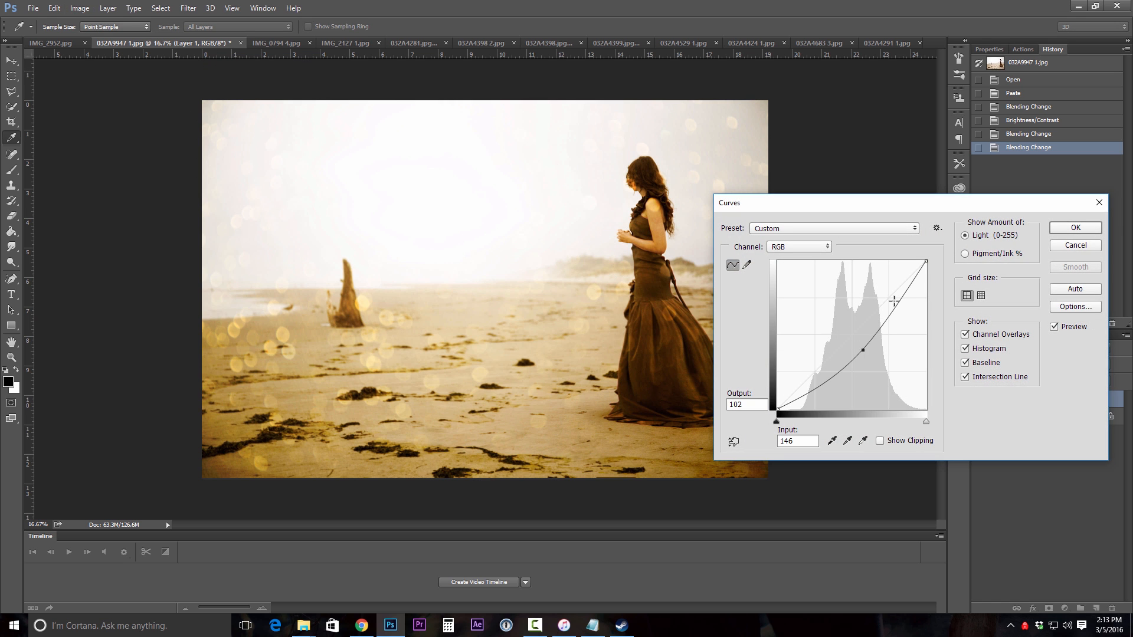
pyautogui.moveTo(889, 300)
pyautogui.mouseDown()
pyautogui.moveTo(868, 280)
pyautogui.moveTo(882, 294)
pyautogui.mouseUp()
pyautogui.moveTo(863, 350); pyautogui.dragTo(857, 349)
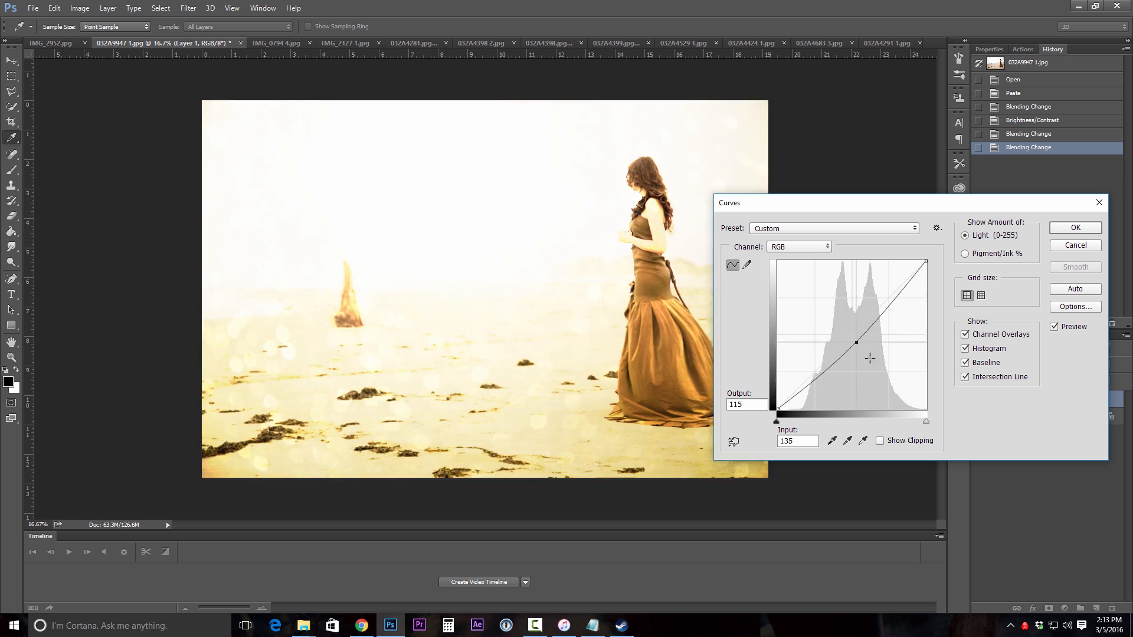
pyautogui.moveTo(883, 293); pyautogui.dragTo(875, 302)
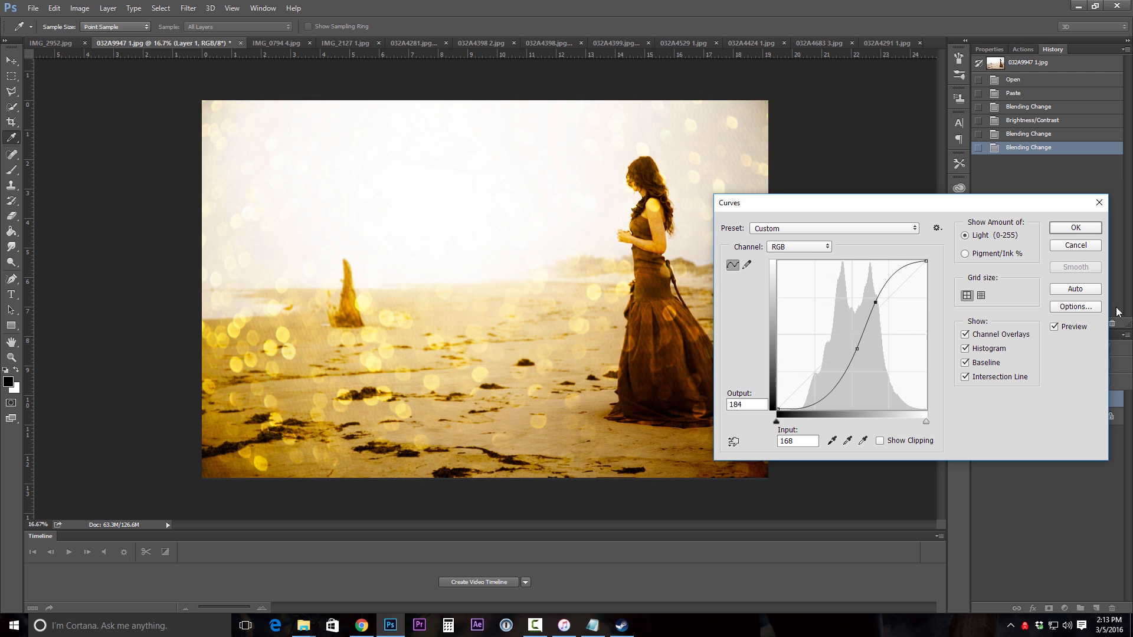
pyautogui.click(1068, 229)
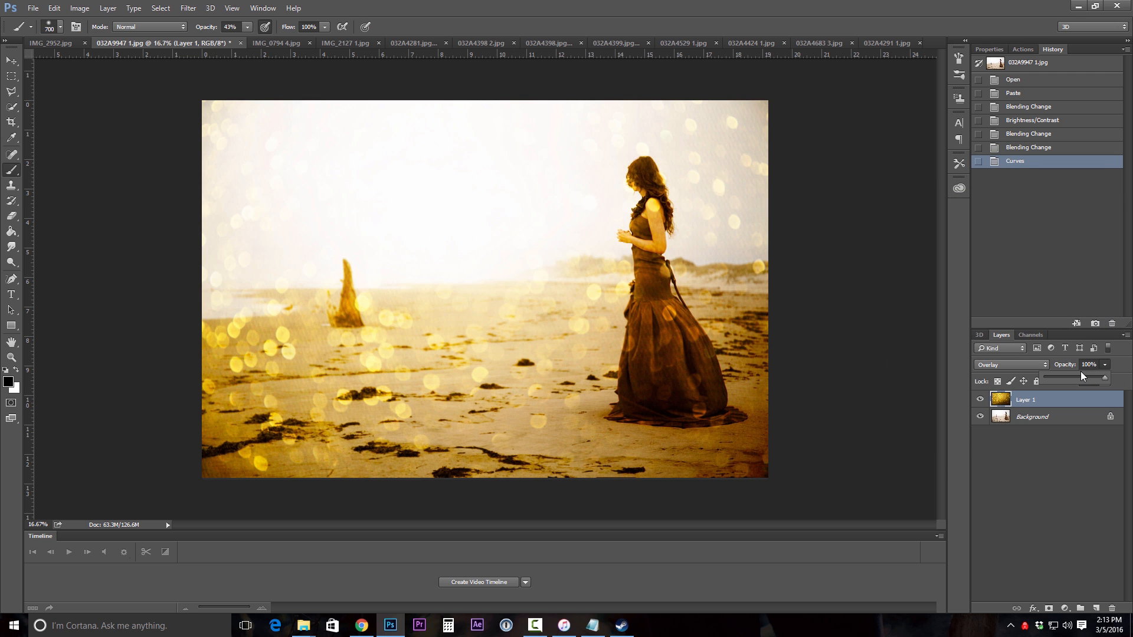
pyautogui.click(1074, 381)
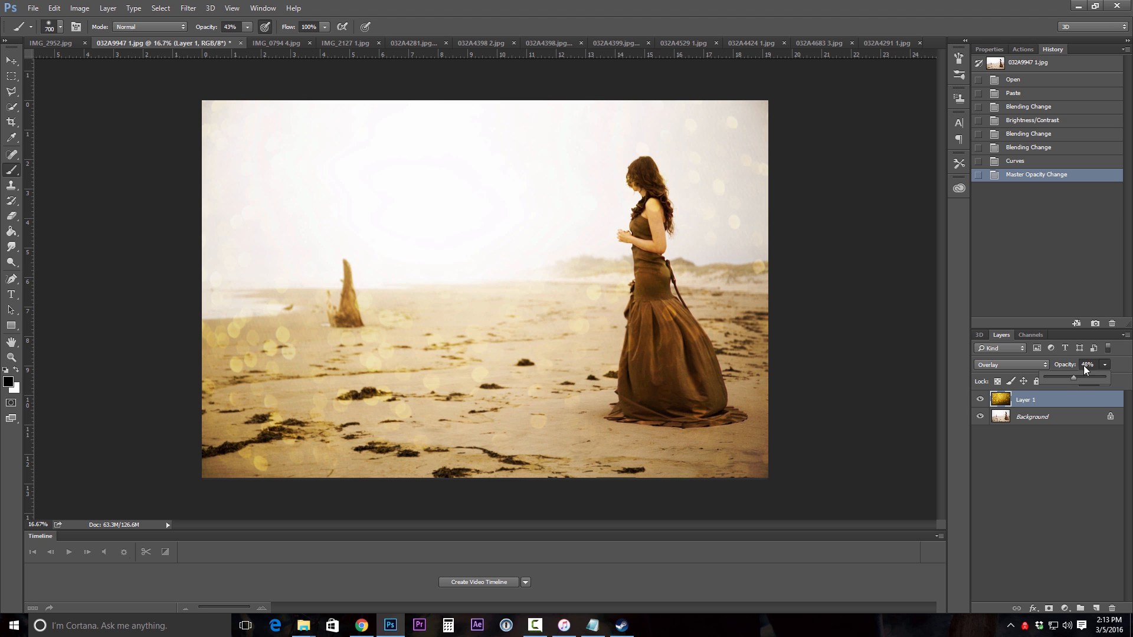
# Increase the saturation of the gold bokeh layer with a Hue/Saturation adjustment.
pyautogui.click(88, 8)
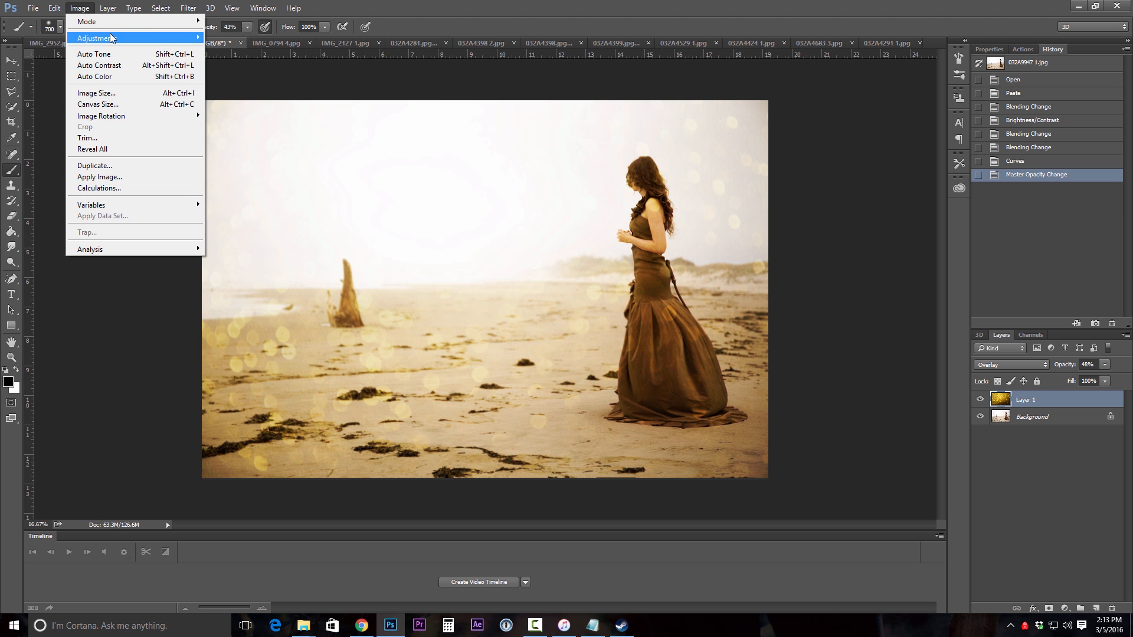
pyautogui.moveTo(112, 37)
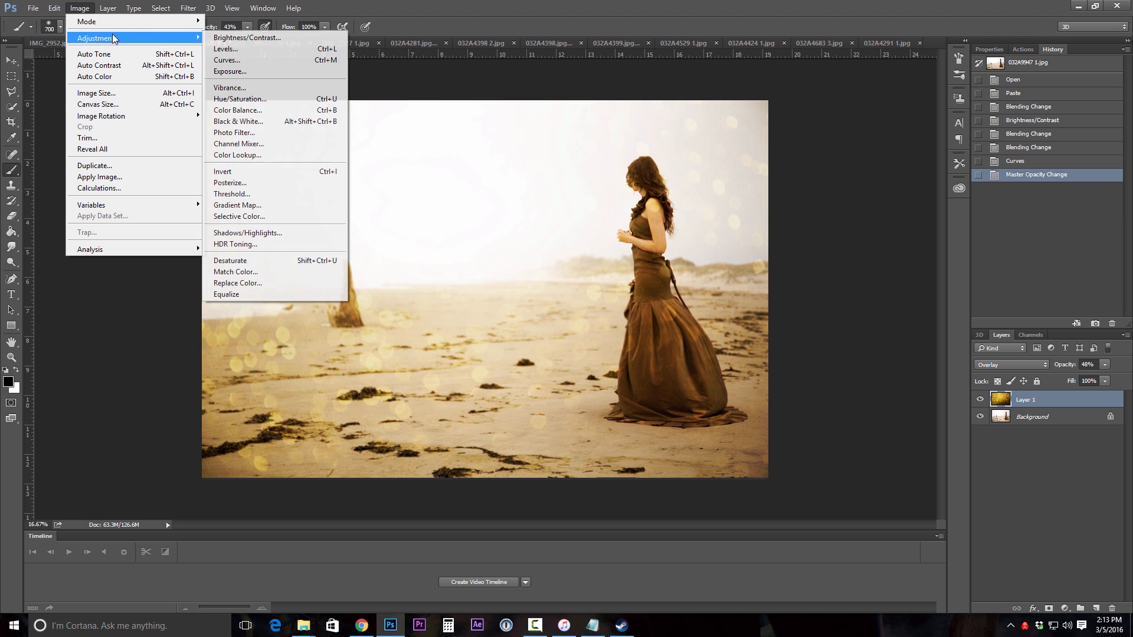
pyautogui.click(231, 100)
pyautogui.moveTo(914, 218); pyautogui.dragTo(922, 243)
pyautogui.click(909, 178)
pyautogui.click(849, 197)
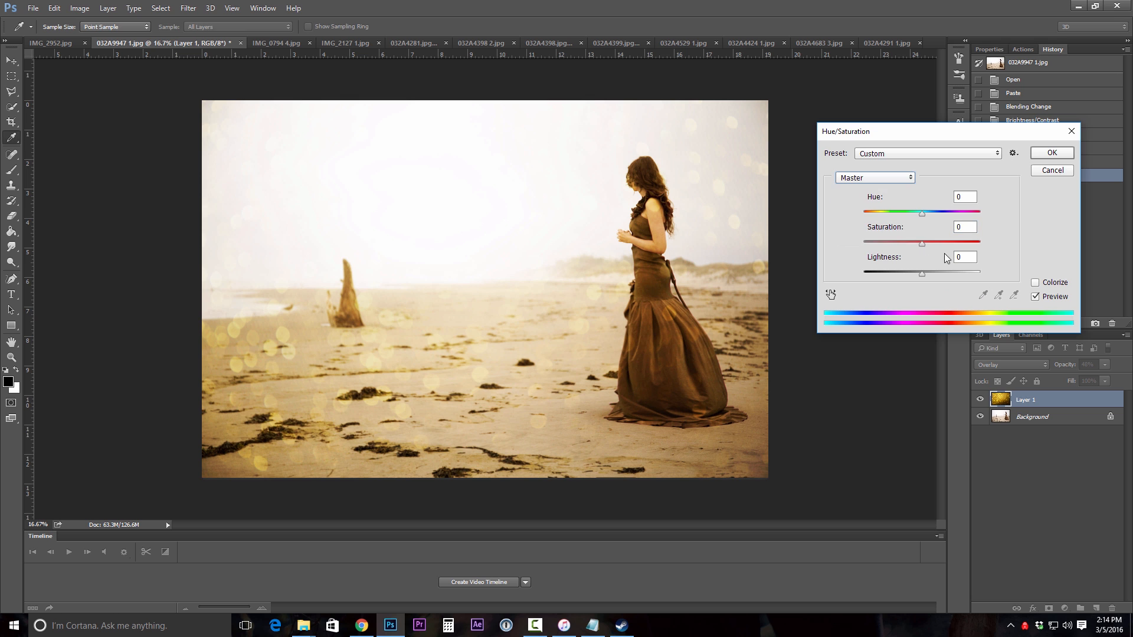
pyautogui.moveTo(922, 243); pyautogui.dragTo(952, 245)
pyautogui.press('Return')
pyautogui.press('b')
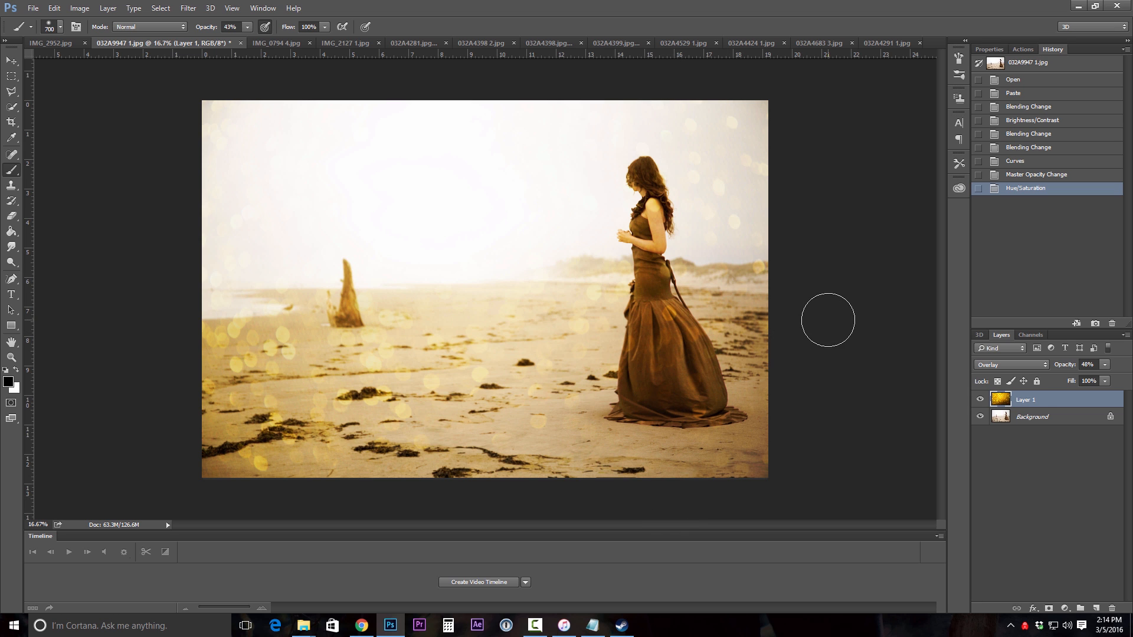
# Add a layer mask to the bokeh layer and paint black over the woman's hair, arms and torso with a 400 px brush.
pyautogui.click(1050, 609)
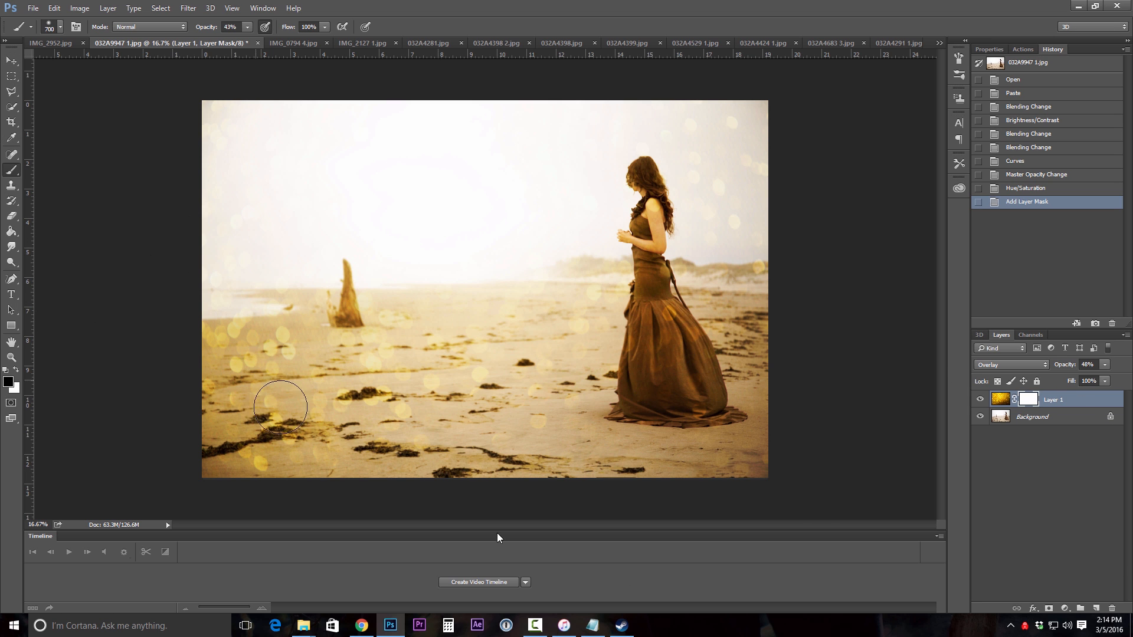
pyautogui.press('[')
pyautogui.press('[')
pyautogui.press('[')
pyautogui.click(655, 212)
pyautogui.click(656, 214)
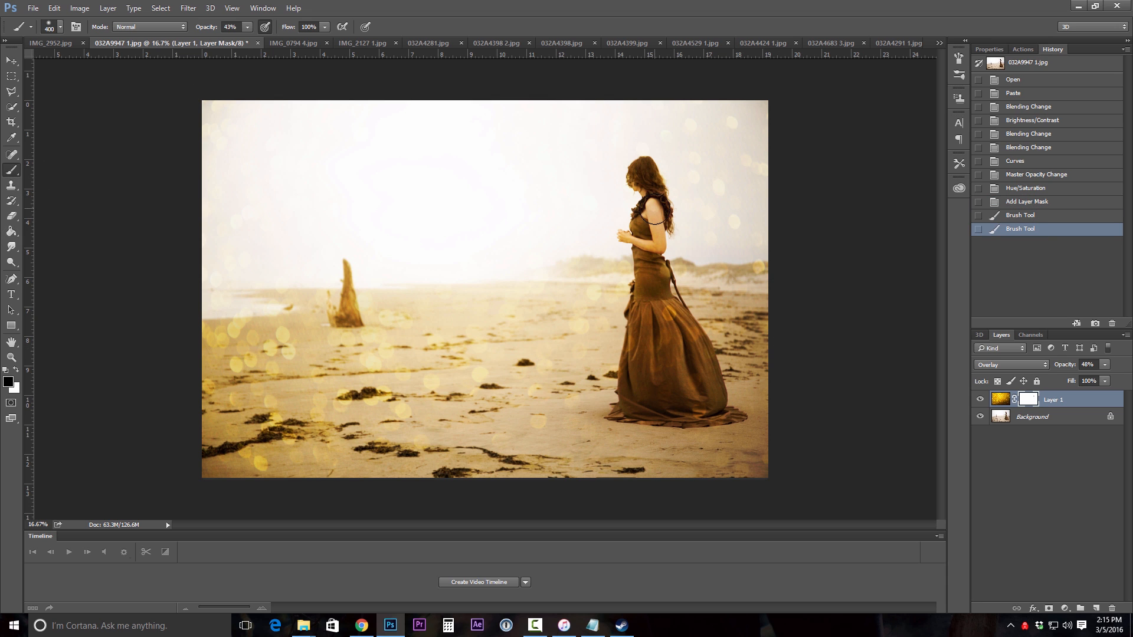
pyautogui.click(648, 245)
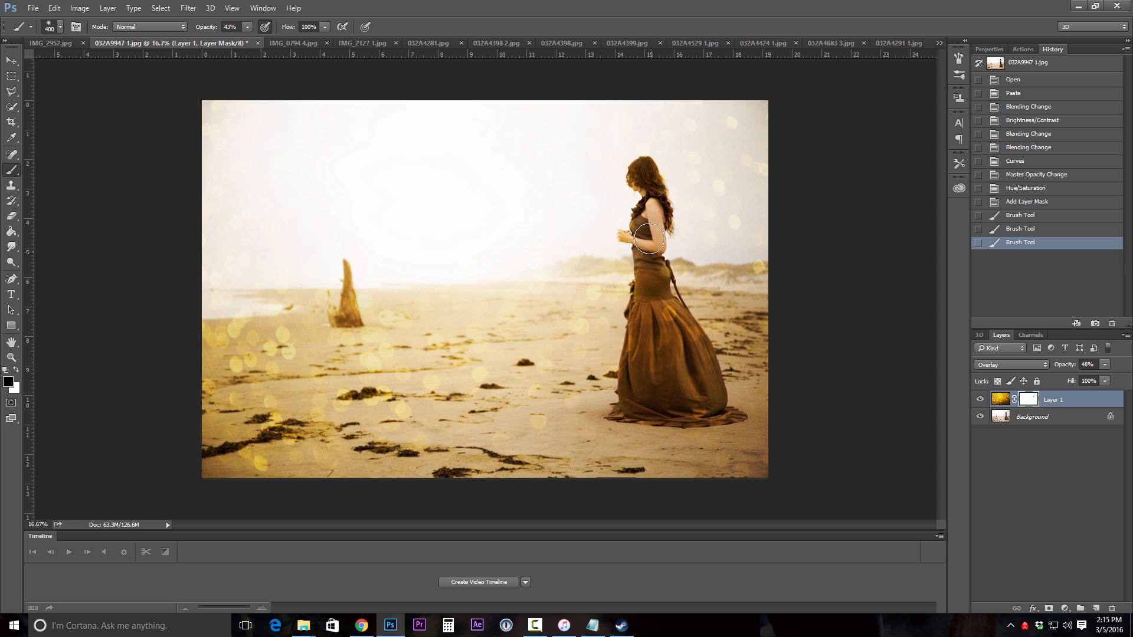
pyautogui.click(656, 288)
pyautogui.click(648, 292)
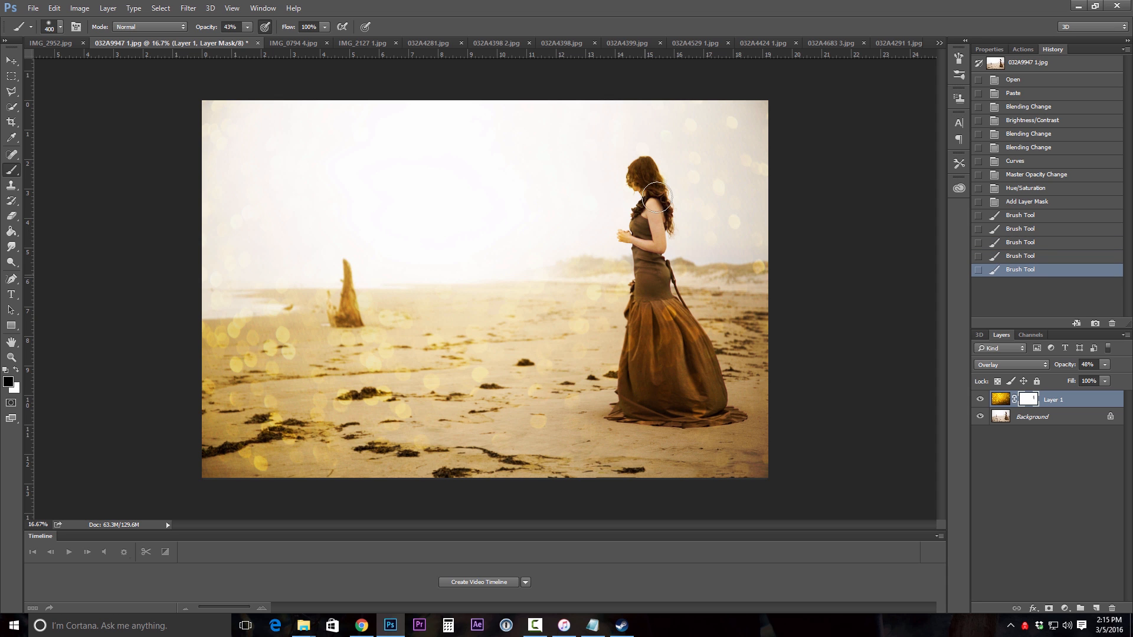
pyautogui.click(651, 175)
pyautogui.moveTo(652, 176)
pyautogui.mouseDown()
pyautogui.moveTo(627, 168)
pyautogui.moveTo(638, 158)
pyautogui.moveTo(662, 211)
pyautogui.moveTo(653, 227)
pyautogui.moveTo(649, 186)
pyautogui.mouseUp()
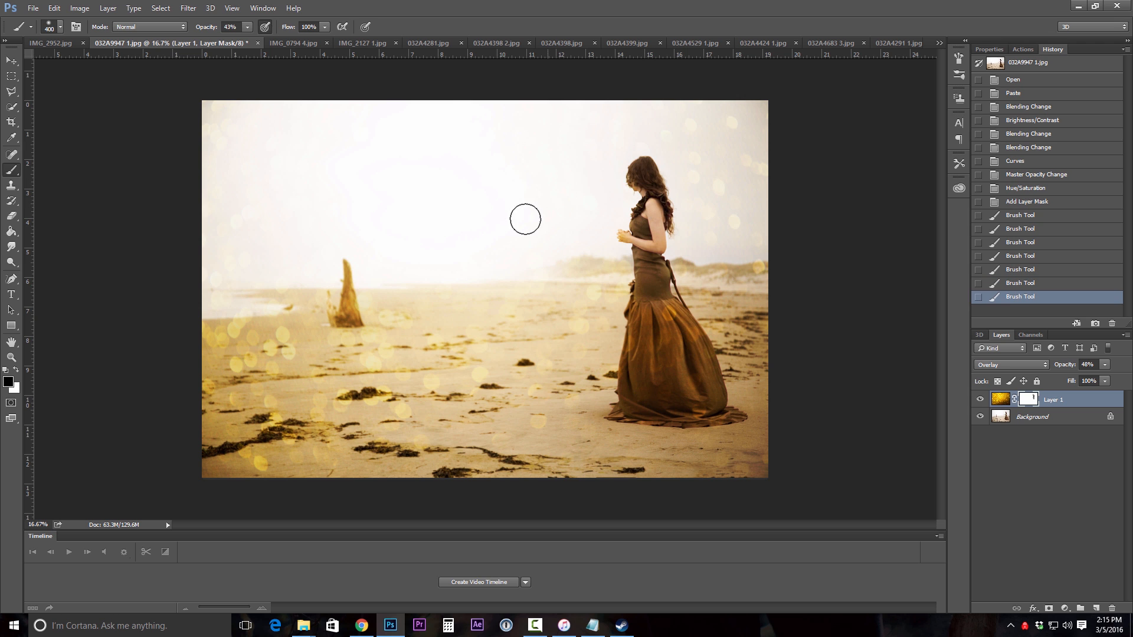
# Mask the bokeh out of the bright central sky up to the woman with a 1400 px black brush.
pyautogui.press(']')
pyautogui.press(']')
pyautogui.press(']')
pyautogui.press(']')
pyautogui.press(']')
pyautogui.press(']')
pyautogui.press(']')
pyautogui.press(']')
pyautogui.press(']')
pyautogui.press(']')
pyautogui.moveTo(490, 158); pyautogui.dragTo(484, 154)
pyautogui.moveTo(479, 155)
pyautogui.mouseDown()
pyautogui.moveTo(418, 164)
pyautogui.moveTo(514, 192)
pyautogui.moveTo(432, 152)
pyautogui.moveTo(412, 162)
pyautogui.mouseUp()
pyautogui.moveTo(408, 178)
pyautogui.mouseDown()
pyautogui.moveTo(495, 205)
pyautogui.moveTo(405, 198)
pyautogui.moveTo(455, 189)
pyautogui.mouseUp()
pyautogui.moveTo(579, 140); pyautogui.dragTo(380, 138)
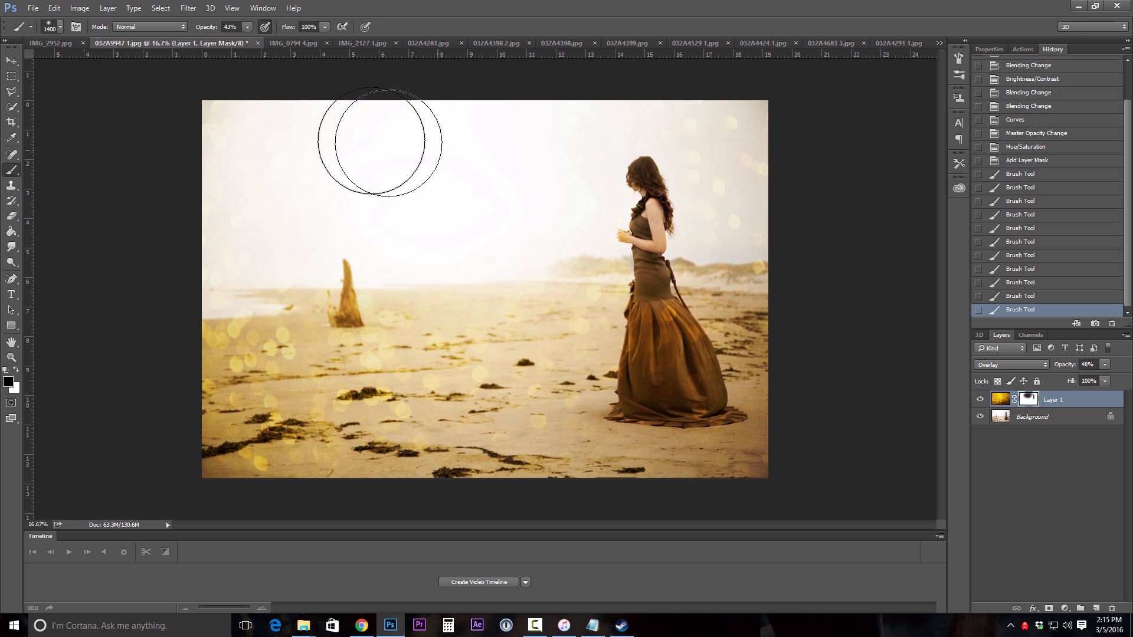
pyautogui.moveTo(522, 165)
pyautogui.mouseDown()
pyautogui.moveTo(554, 156)
pyautogui.moveTo(396, 199)
pyautogui.moveTo(553, 156)
pyautogui.moveTo(591, 190)
pyautogui.moveTo(625, 181)
pyautogui.mouseUp()
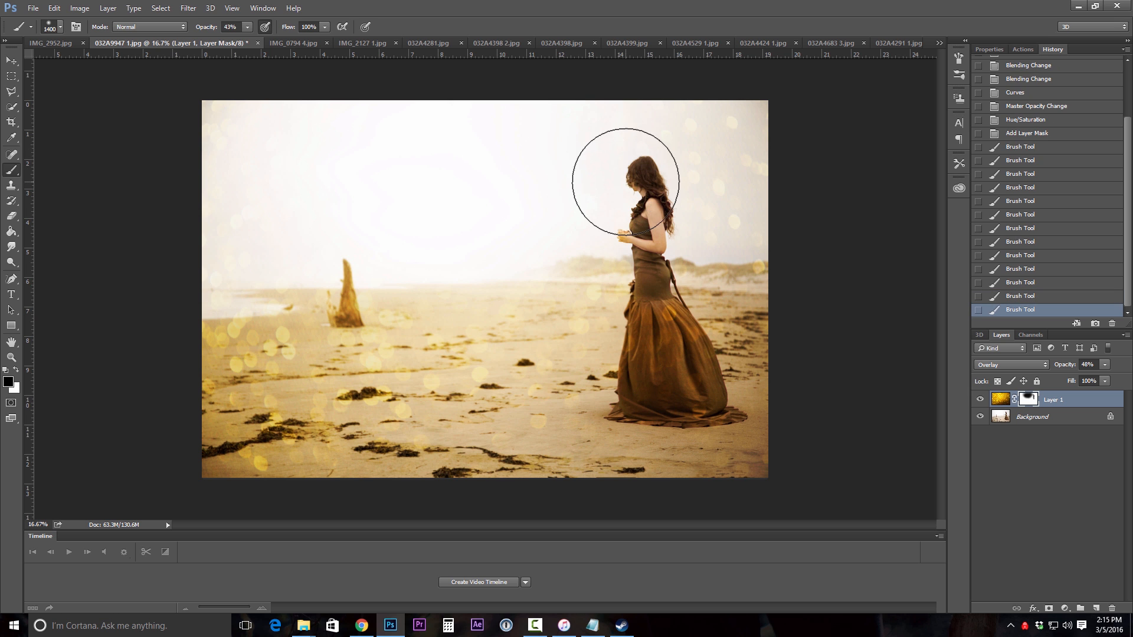
# Mask the bokeh around the woman's head, hands and upper body with a 600 px black brush.
pyautogui.press('[')
pyautogui.press('[')
pyautogui.press('[')
pyautogui.press('[')
pyautogui.press('[')
pyautogui.press('[')
pyautogui.press('[')
pyautogui.press('[')
pyautogui.moveTo(637, 264)
pyautogui.mouseDown()
pyautogui.moveTo(627, 231)
pyautogui.moveTo(618, 237)
pyautogui.mouseUp()
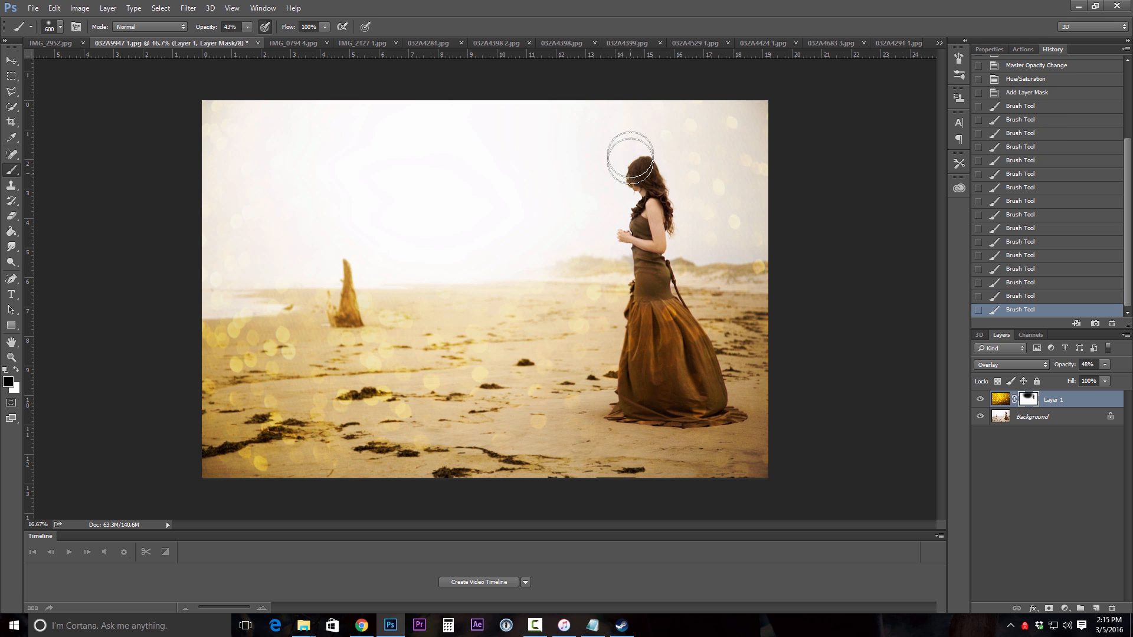
pyautogui.moveTo(631, 159)
pyautogui.mouseDown()
pyautogui.moveTo(639, 234)
pyautogui.moveTo(625, 260)
pyautogui.mouseUp()
# Fade the bokeh across the sky and central beach on the layer mask with a 1900 px black brush.
pyautogui.press(']')
pyautogui.press(']')
pyautogui.press(']')
pyautogui.press(']')
pyautogui.press(']')
pyautogui.press(']')
pyautogui.press(']')
pyautogui.press(']')
pyautogui.press(']')
pyautogui.press(']')
pyautogui.press(']')
pyautogui.press(']')
pyautogui.press(']')
pyautogui.moveTo(666, 186)
pyautogui.mouseDown()
pyautogui.moveTo(537, 293)
pyautogui.moveTo(224, 142)
pyautogui.moveTo(483, 302)
pyautogui.moveTo(607, 329)
pyautogui.moveTo(355, 324)
pyautogui.mouseUp()
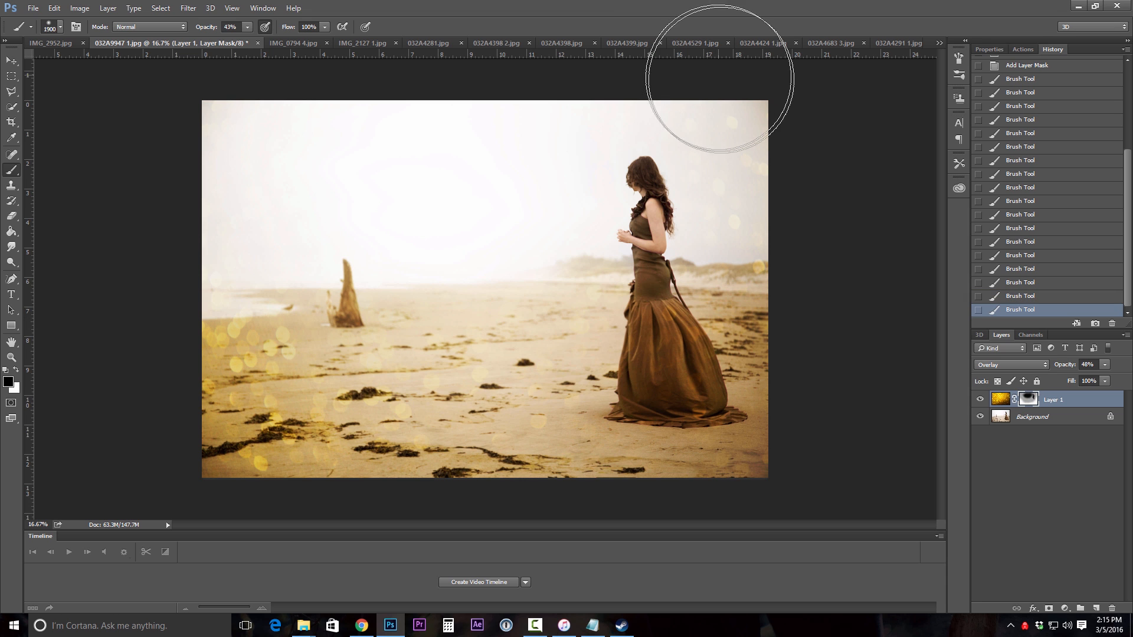
# Copy all of the gray bokeh image 032A4398 2.jpg and paste it as a new layer into IMG_0794 4.jpg.
pyautogui.click(294, 43)
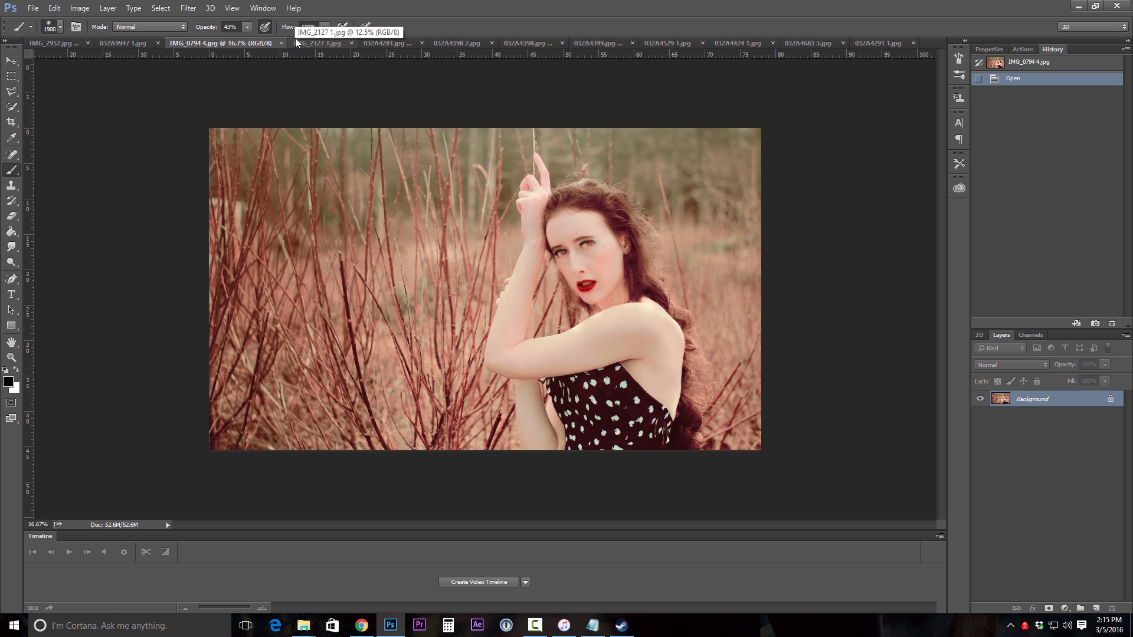
pyautogui.click(664, 42)
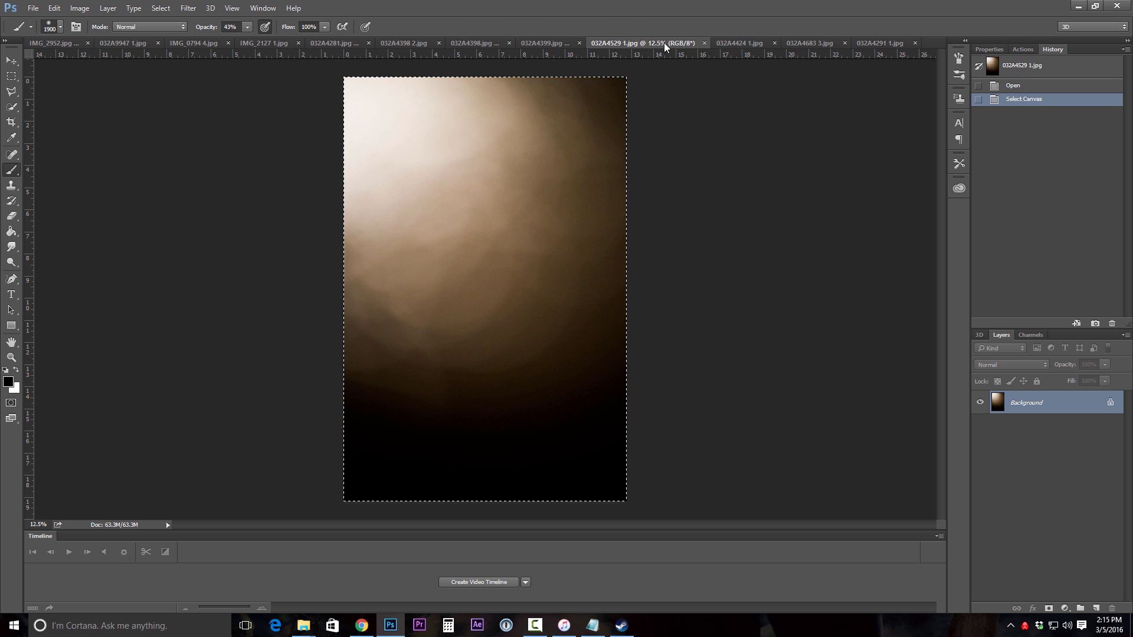
pyautogui.click(745, 41)
pyautogui.click(600, 43)
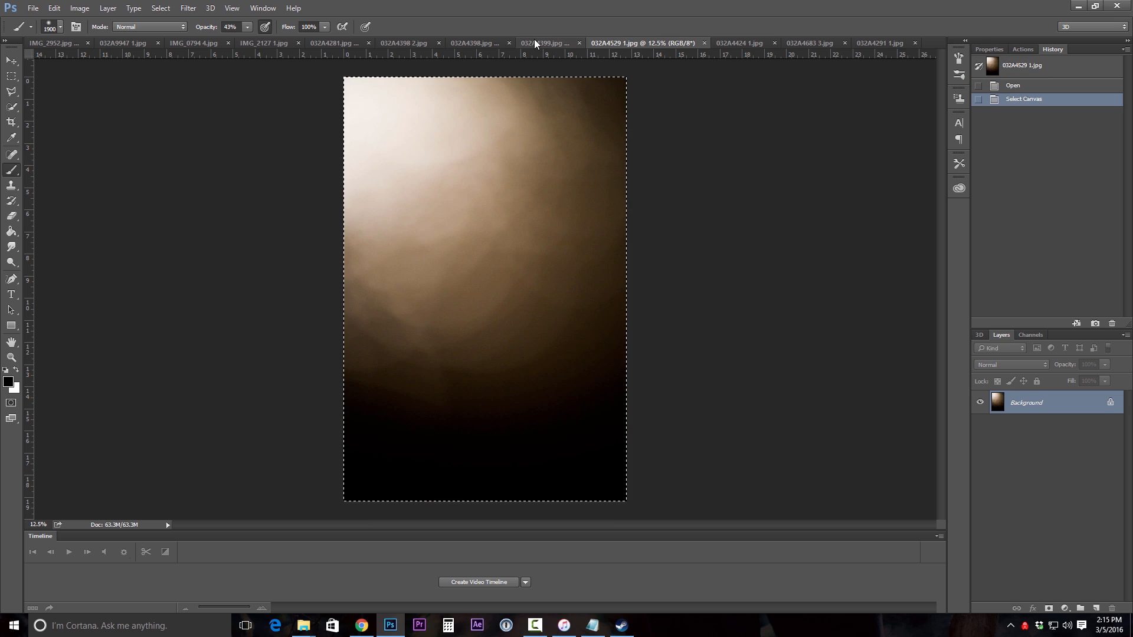
pyautogui.click(533, 40)
pyautogui.click(468, 42)
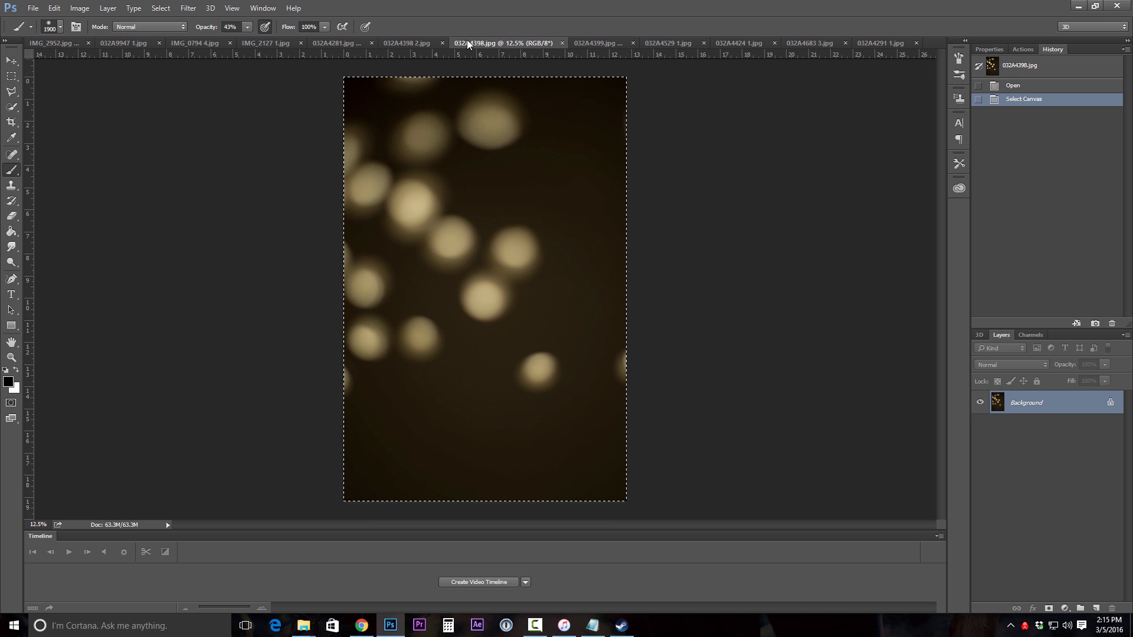
pyautogui.click(415, 44)
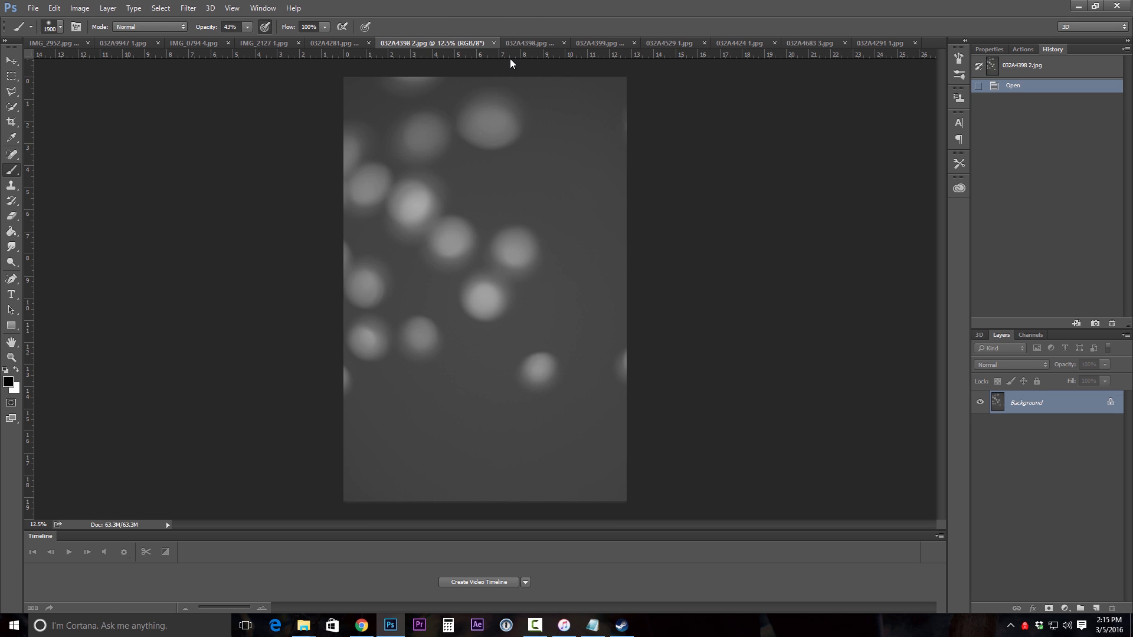
pyautogui.hotkey('ctrl', 'a')
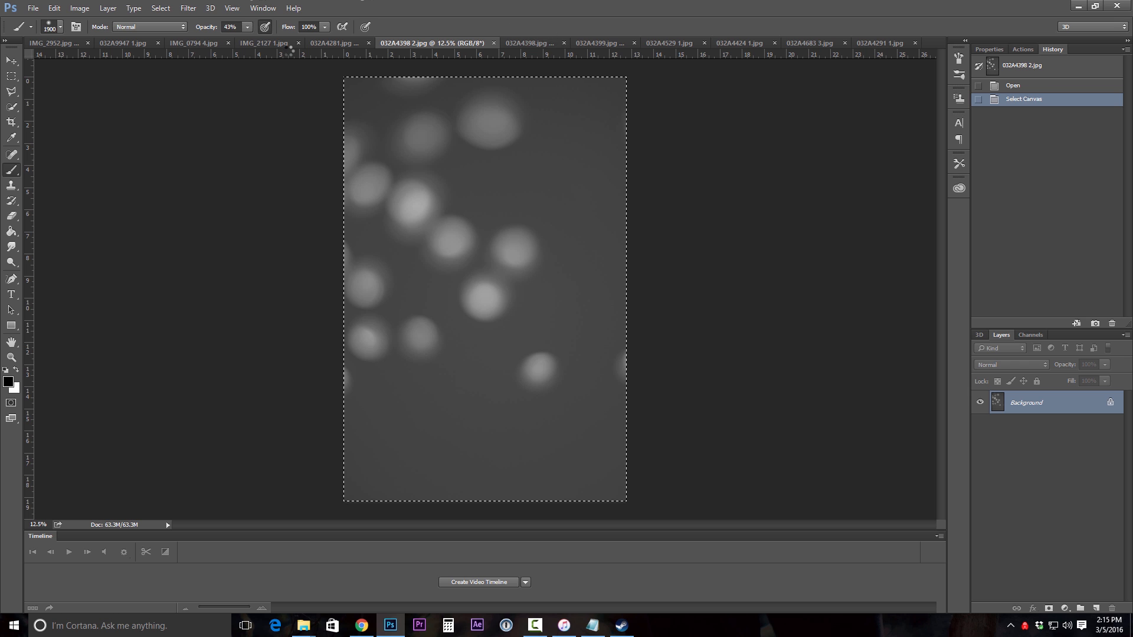
pyautogui.click(214, 44)
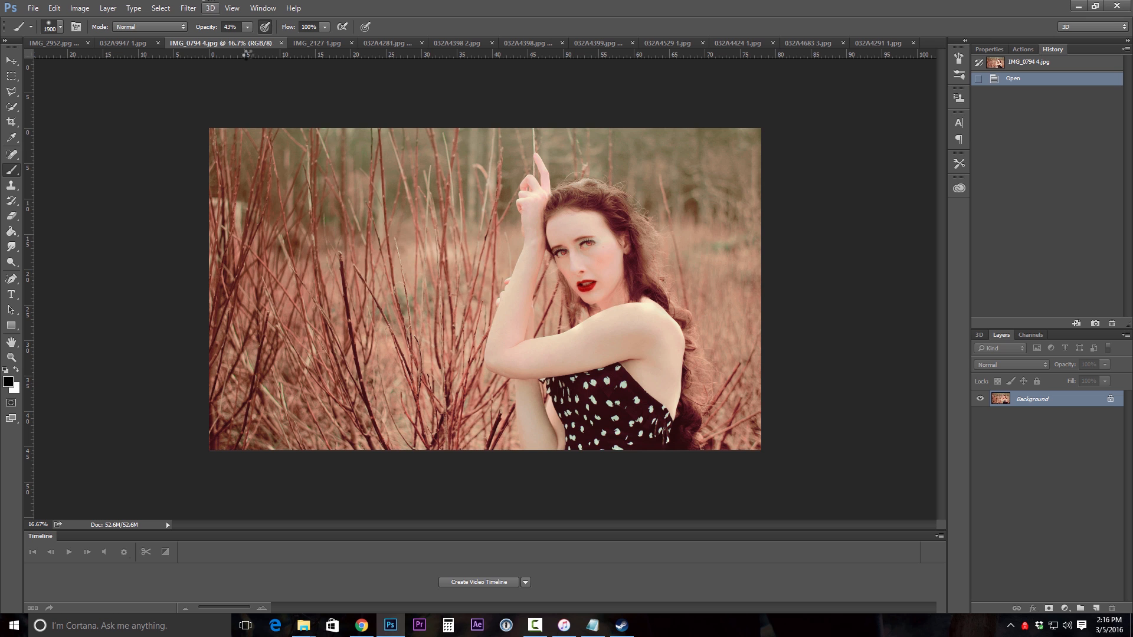
pyautogui.hotkey('ctrl', 'v')
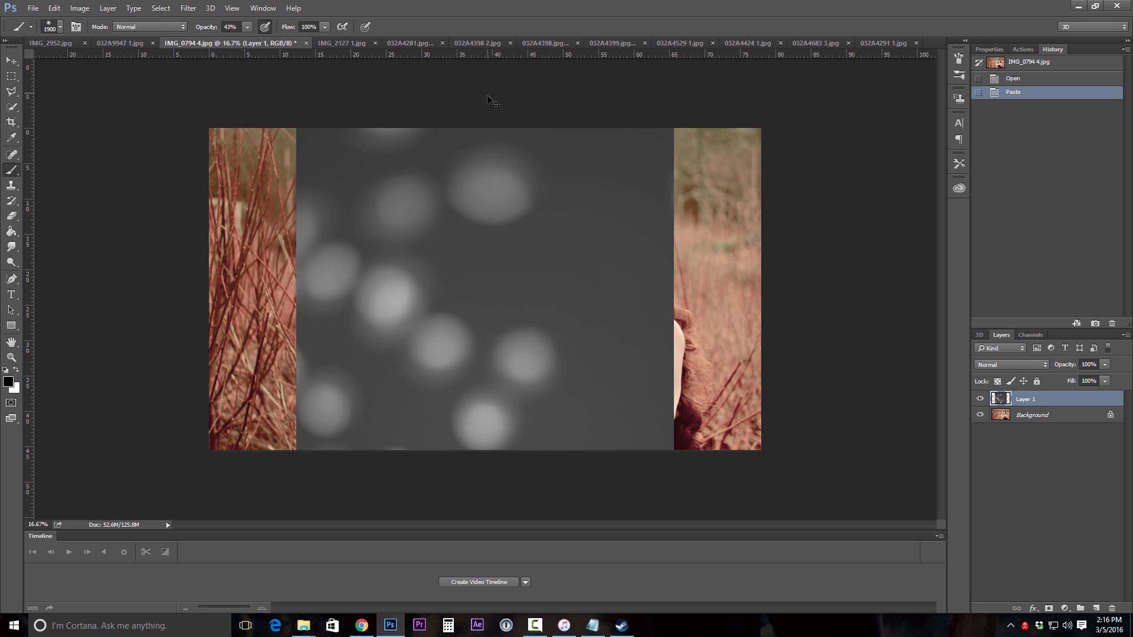
# Rotate the gray bokeh layer -90°, positioned to cover the whole photo, and set its blend mode to Overlay.
pyautogui.hotkey('ctrl', 't')
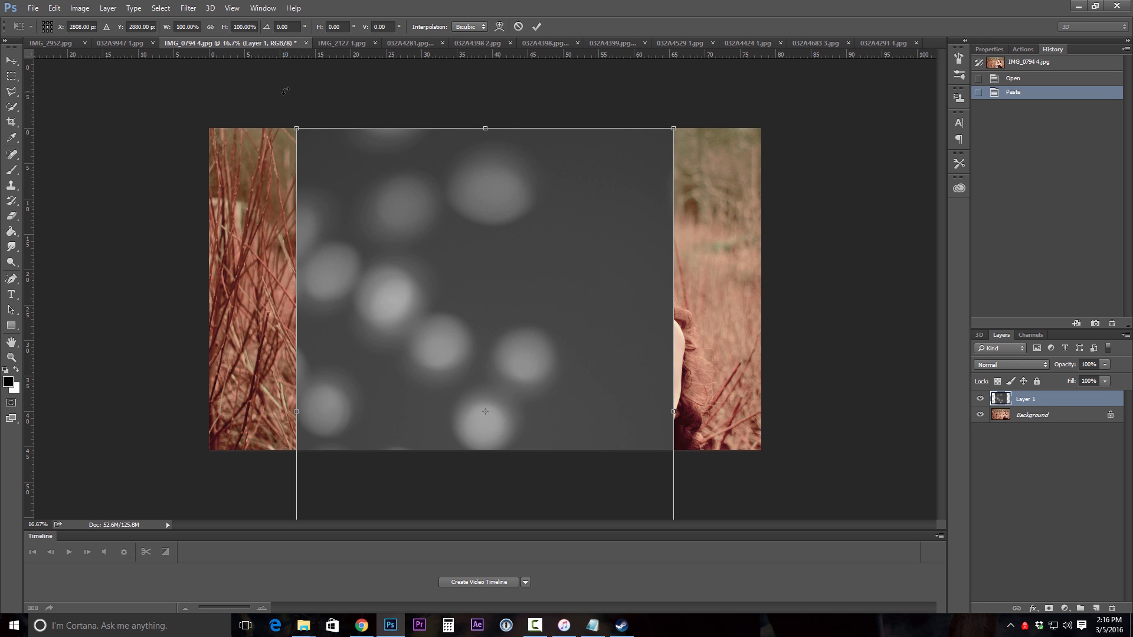
pyautogui.moveTo(285, 90); pyautogui.dragTo(189, 558)
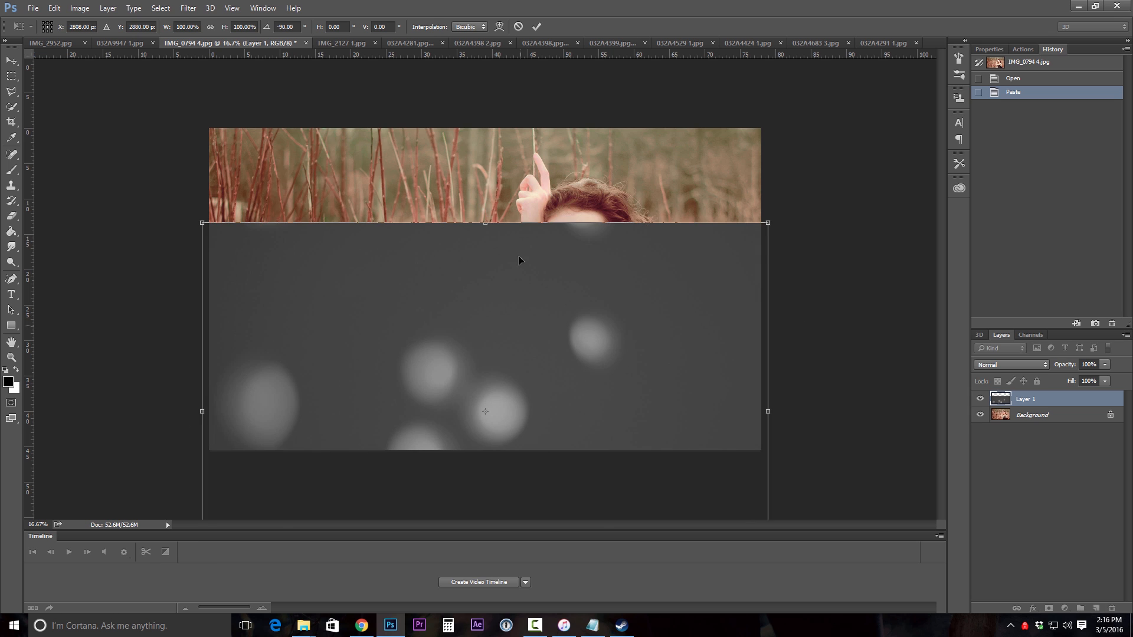
pyautogui.moveTo(518, 260); pyautogui.dragTo(521, 181)
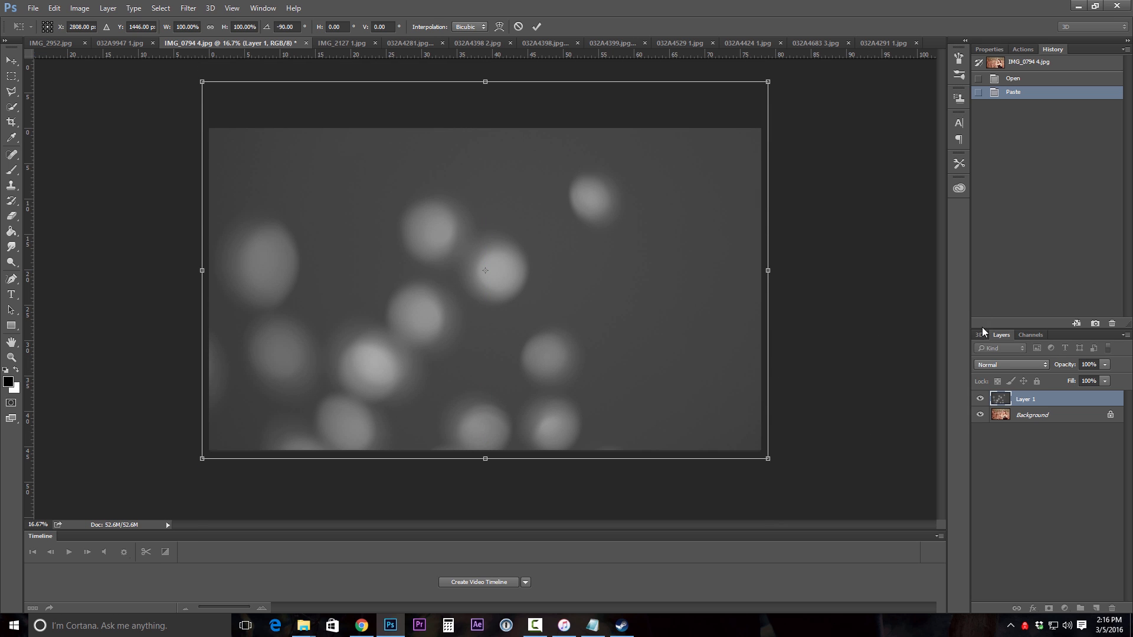
pyautogui.press('b')
pyautogui.click(991, 365)
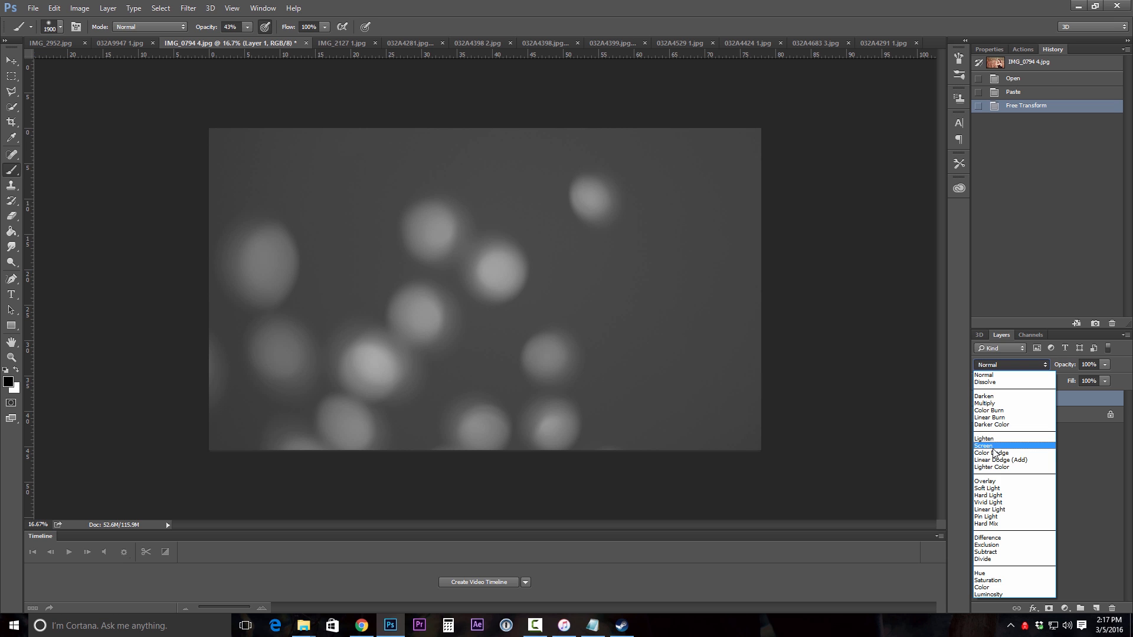
pyautogui.click(986, 481)
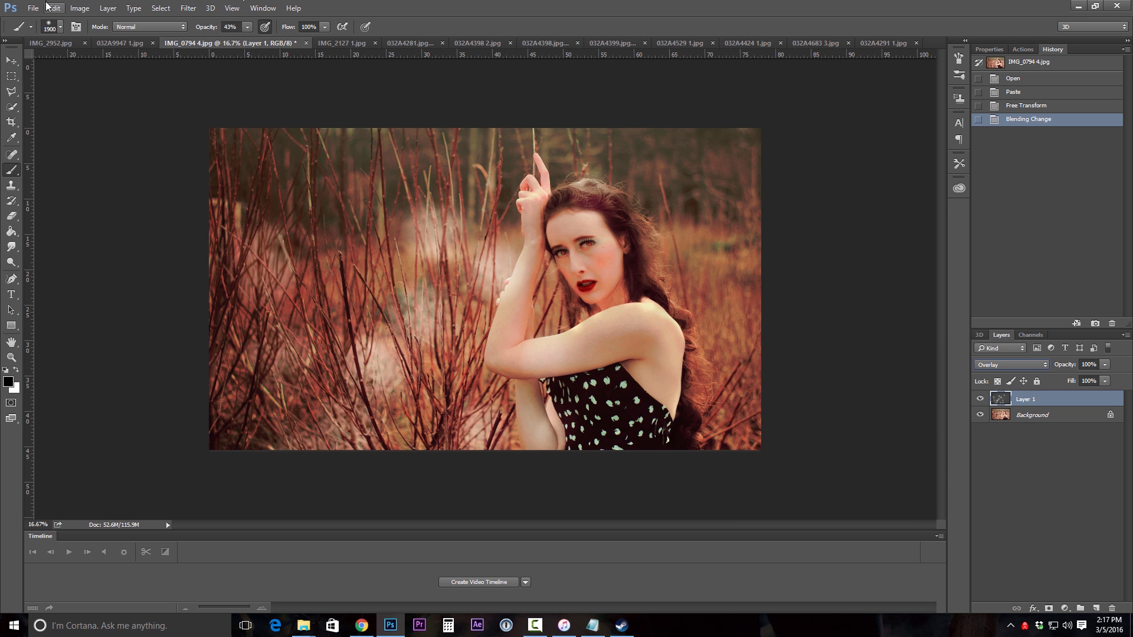
# Set the gray bokeh layer's brightness to 71 with Brightness/Contrast and compare the photo with the layer hidden and shown.
pyautogui.click(80, 8)
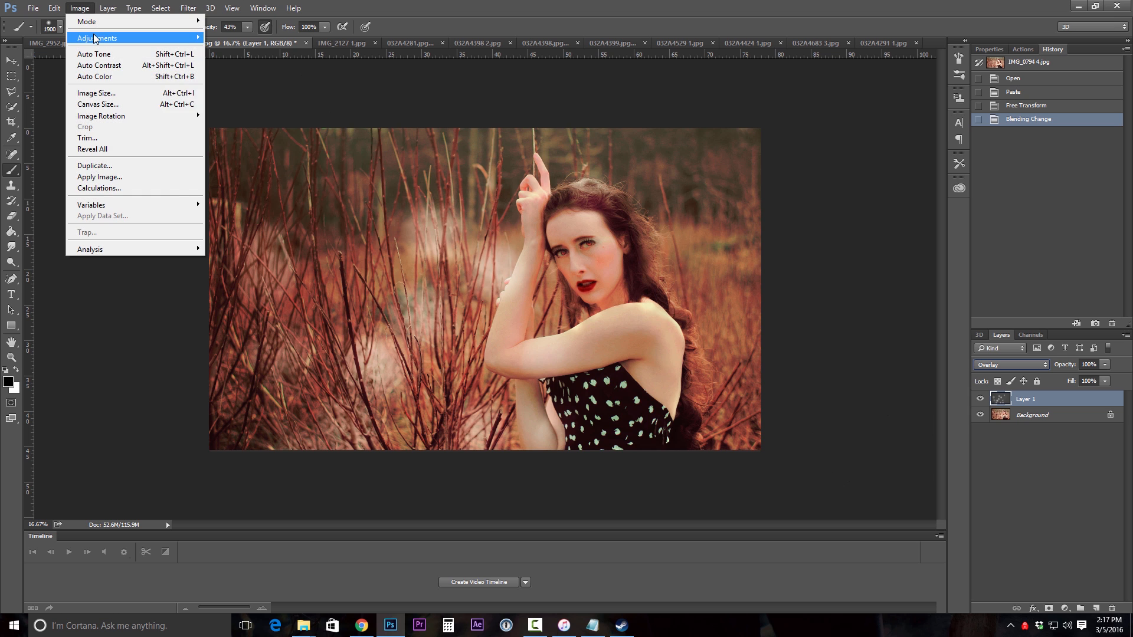
pyautogui.moveTo(109, 38)
pyautogui.click(243, 37)
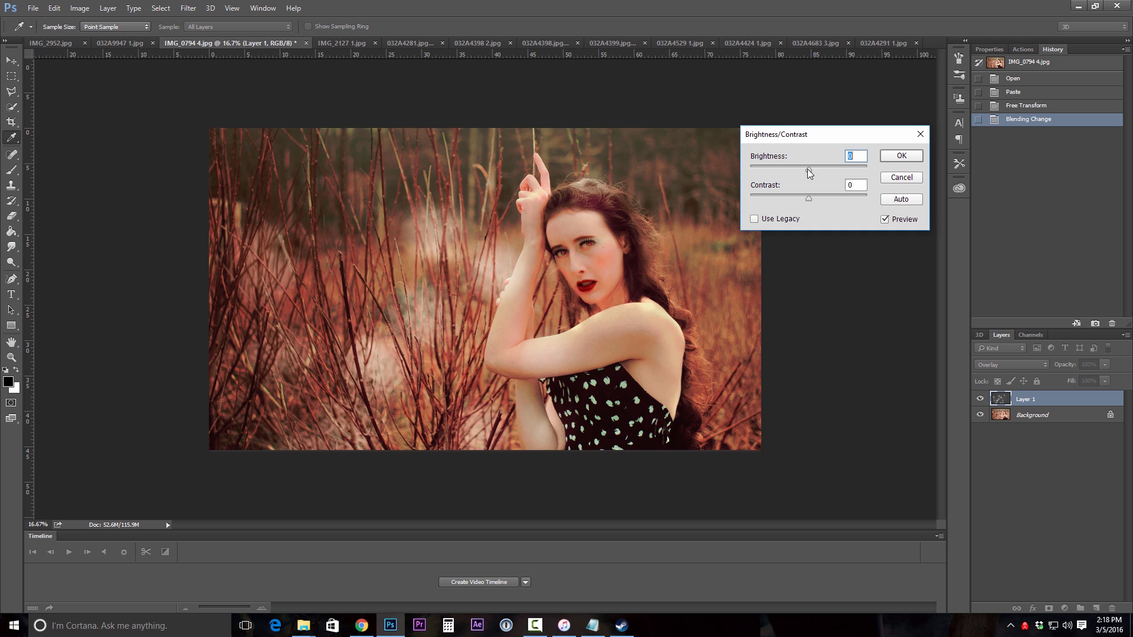
pyautogui.moveTo(808, 169); pyautogui.dragTo(831, 172)
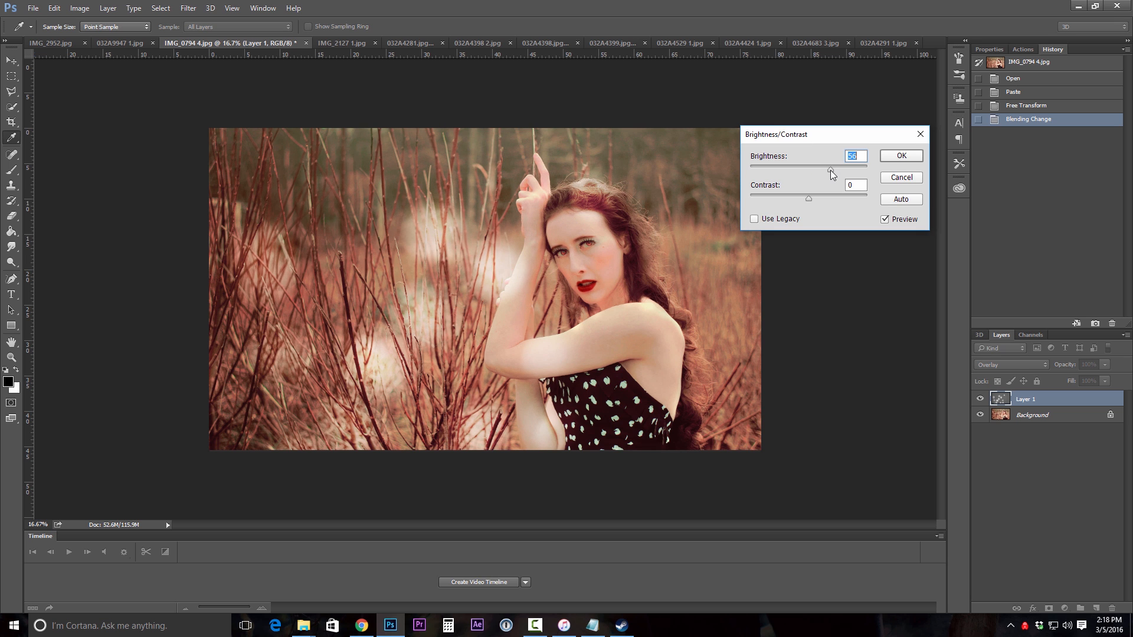
pyautogui.moveTo(831, 170); pyautogui.dragTo(824, 169)
pyautogui.moveTo(831, 171); pyautogui.dragTo(832, 177)
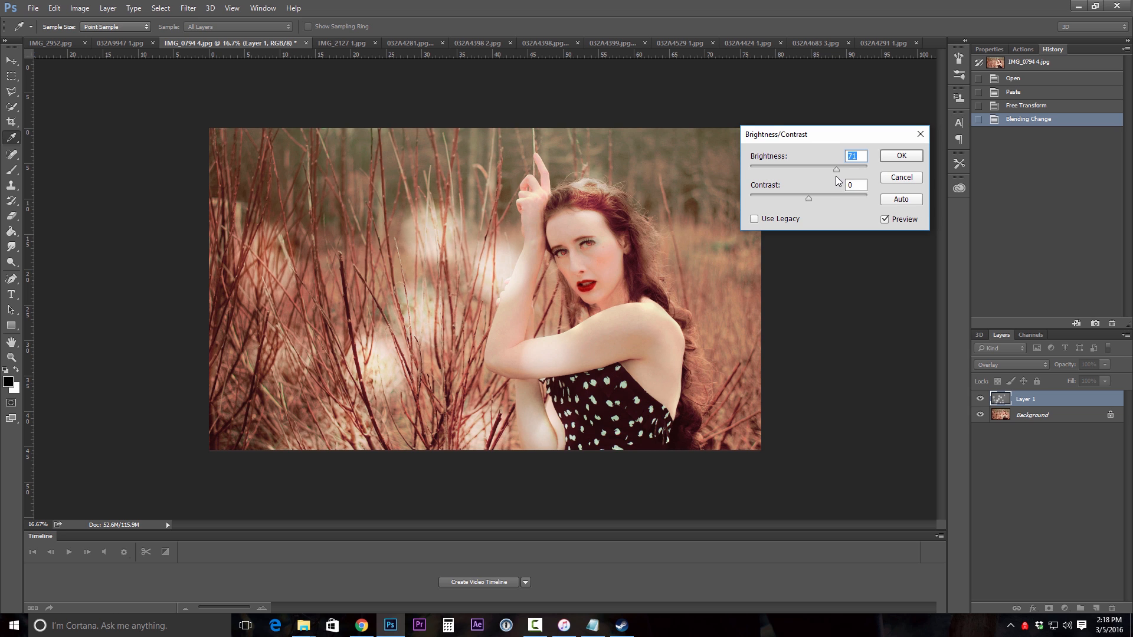
pyautogui.click(901, 156)
pyautogui.press('b')
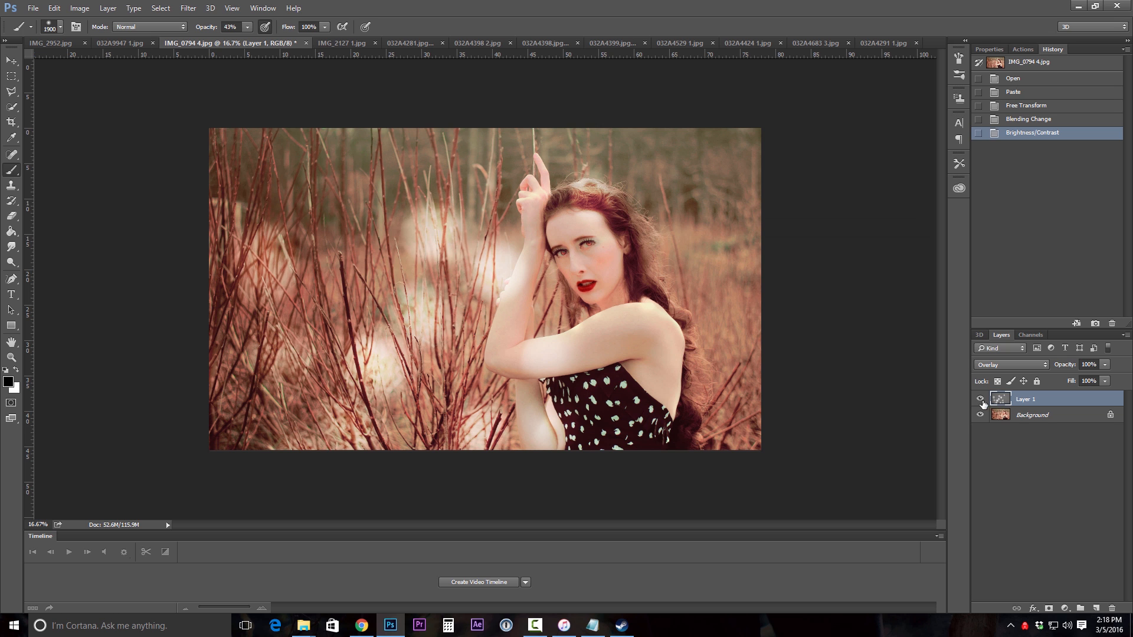
pyautogui.click(980, 400)
pyautogui.click(981, 399)
pyautogui.click(981, 400)
pyautogui.click(980, 400)
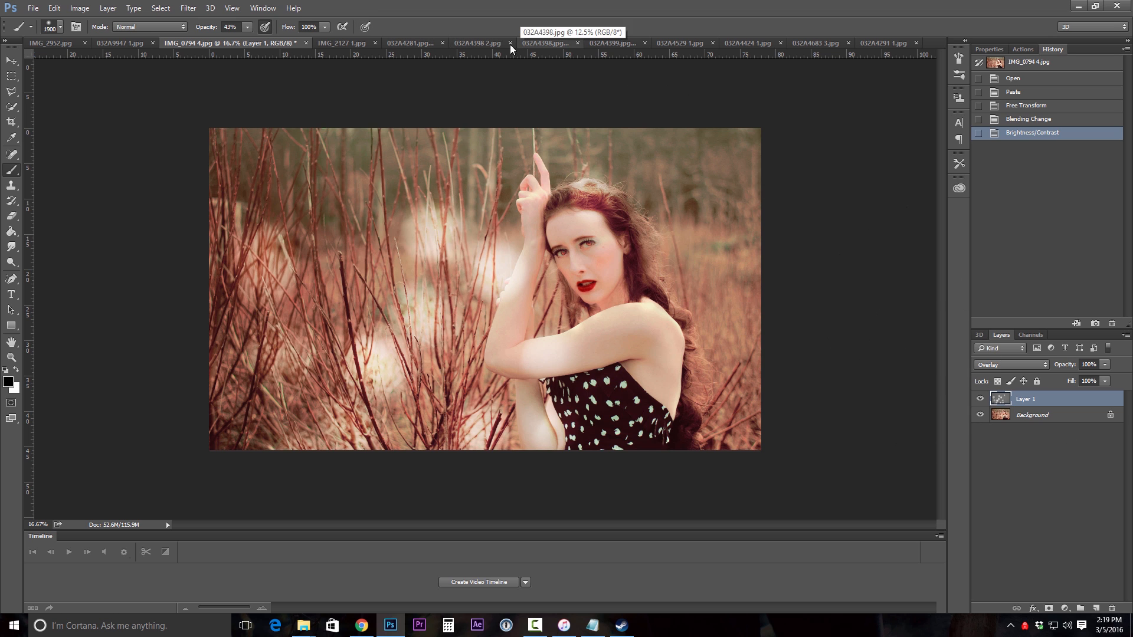
# Copy all of the golden bokeh image 032A4398.jpg and paste it as a new layer into IMG_0794 4.jpg.
pyautogui.click(472, 44)
pyautogui.click(539, 44)
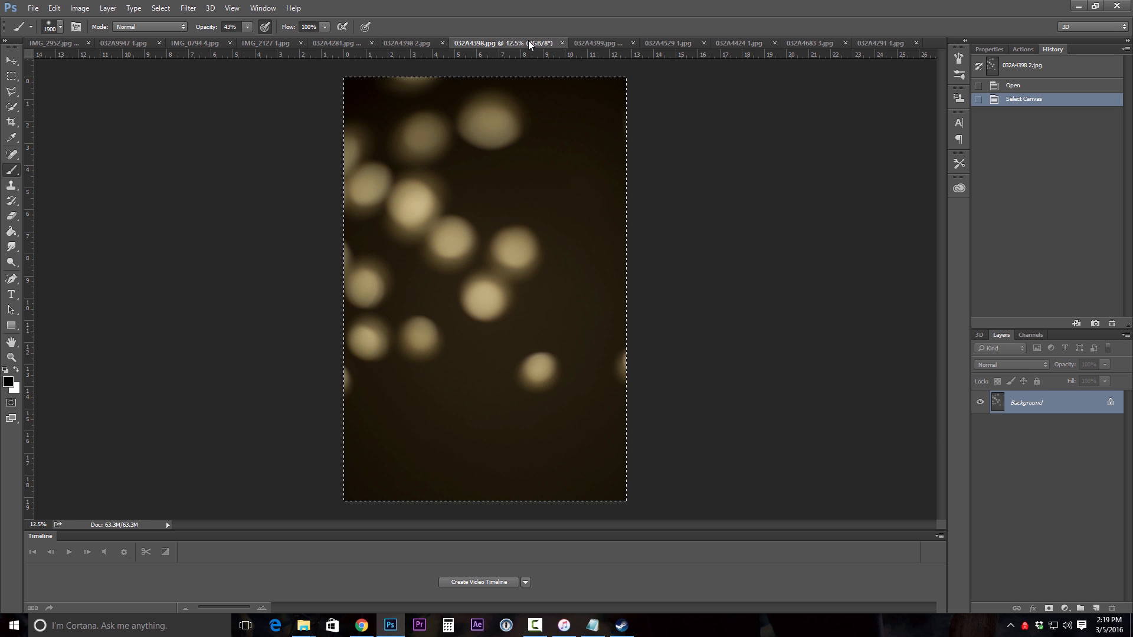
pyautogui.hotkey('ctrl', 'a')
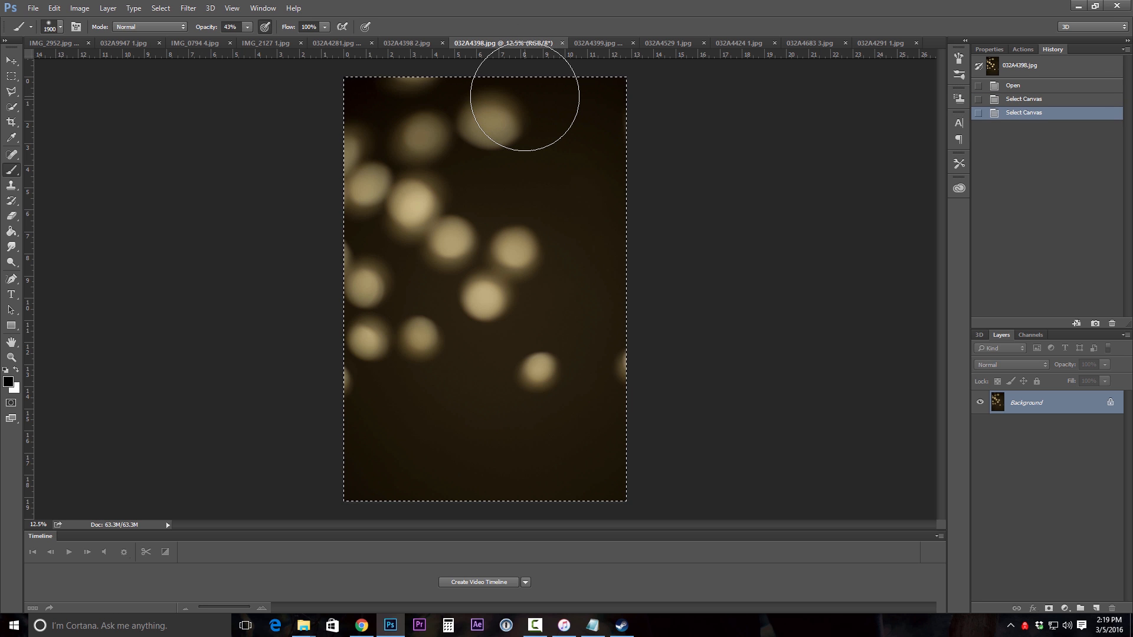
pyautogui.click(192, 42)
pyautogui.hotkey('ctrl', 'v')
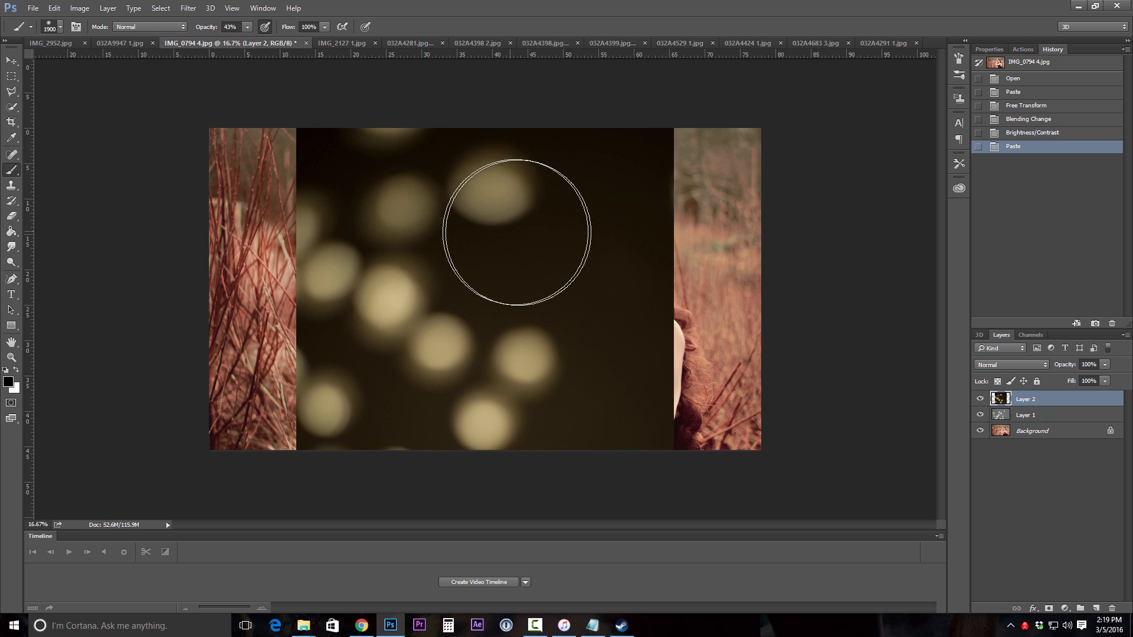
# Rotate the golden bokeh layer -90°, position it to cover the whole photo, and set its blend mode to Screen.
pyautogui.hotkey('ctrl', 't')
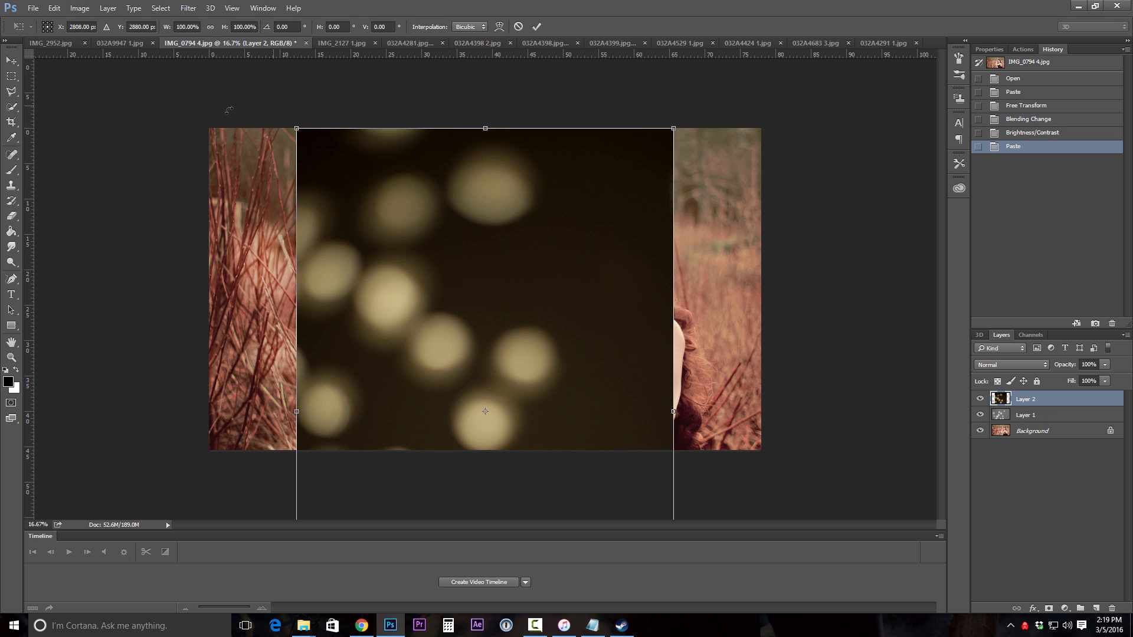
pyautogui.moveTo(229, 110); pyautogui.dragTo(283, 519)
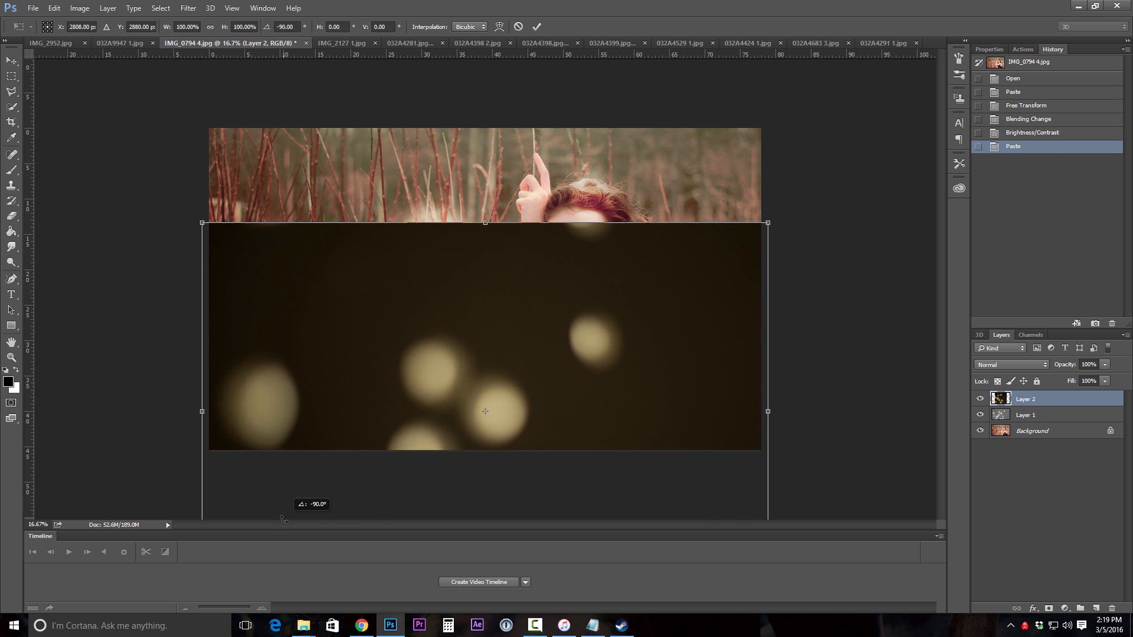
pyautogui.moveTo(373, 433); pyautogui.dragTo(390, 291)
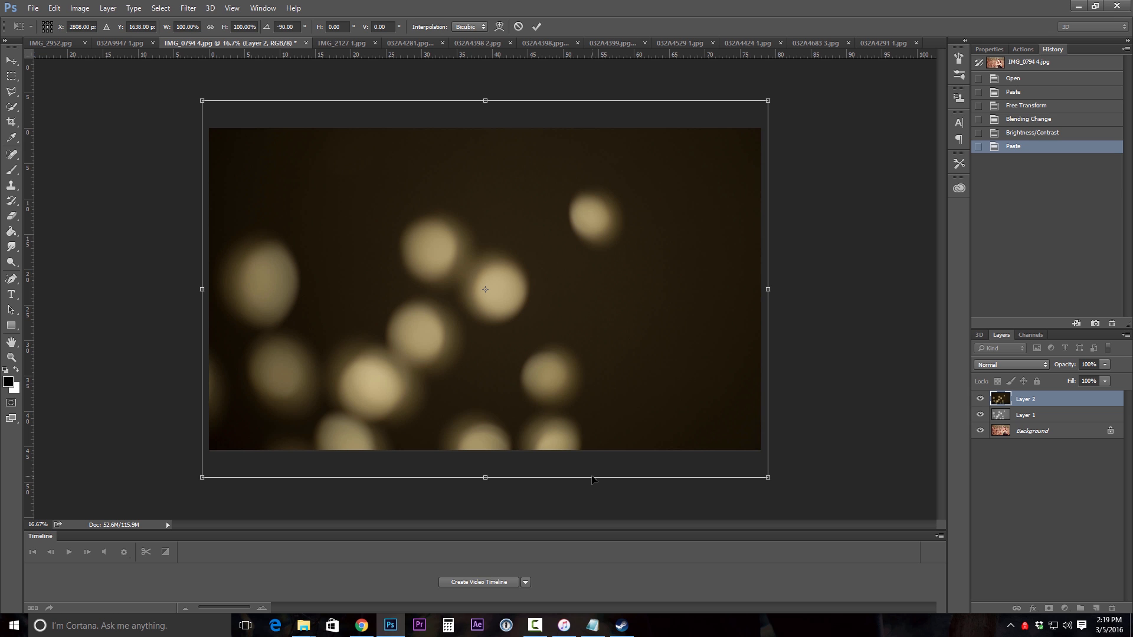
pyautogui.press('b')
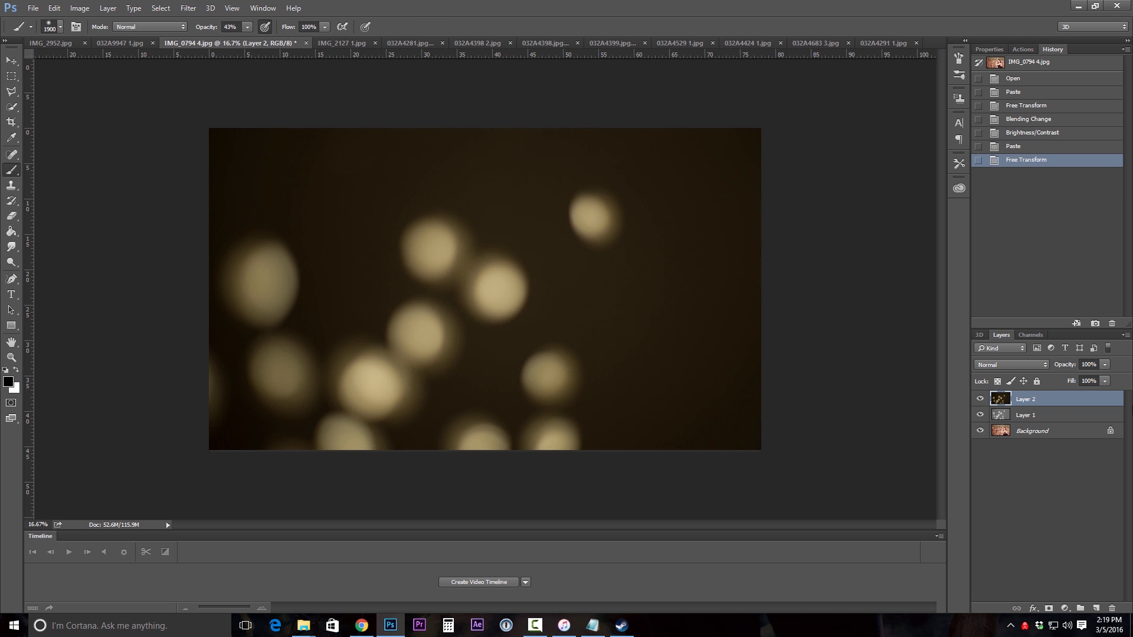
pyautogui.click(1015, 369)
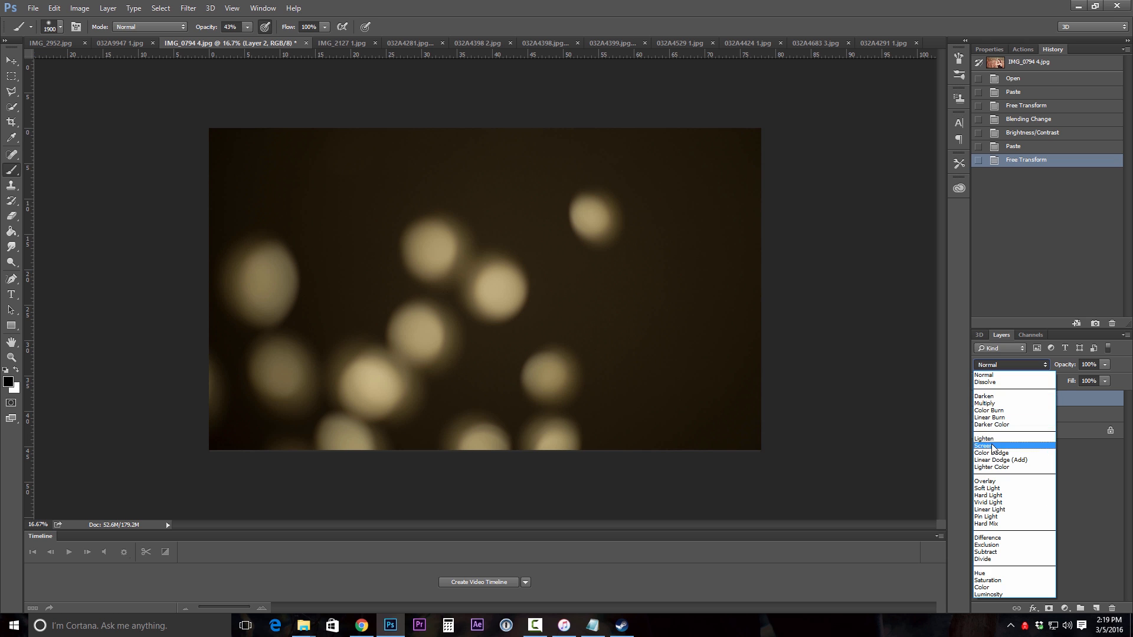
pyautogui.click(992, 444)
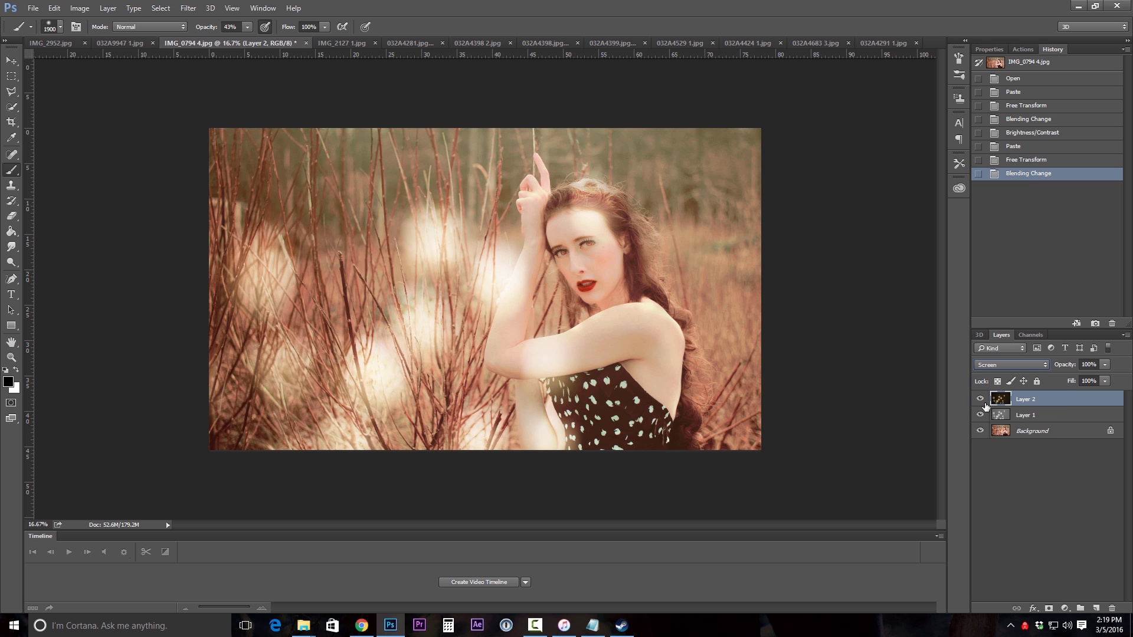
# Compare the golden and gray bokeh layers by toggling their visibility, leaving only the gray one shown over the photo.
pyautogui.click(980, 415)
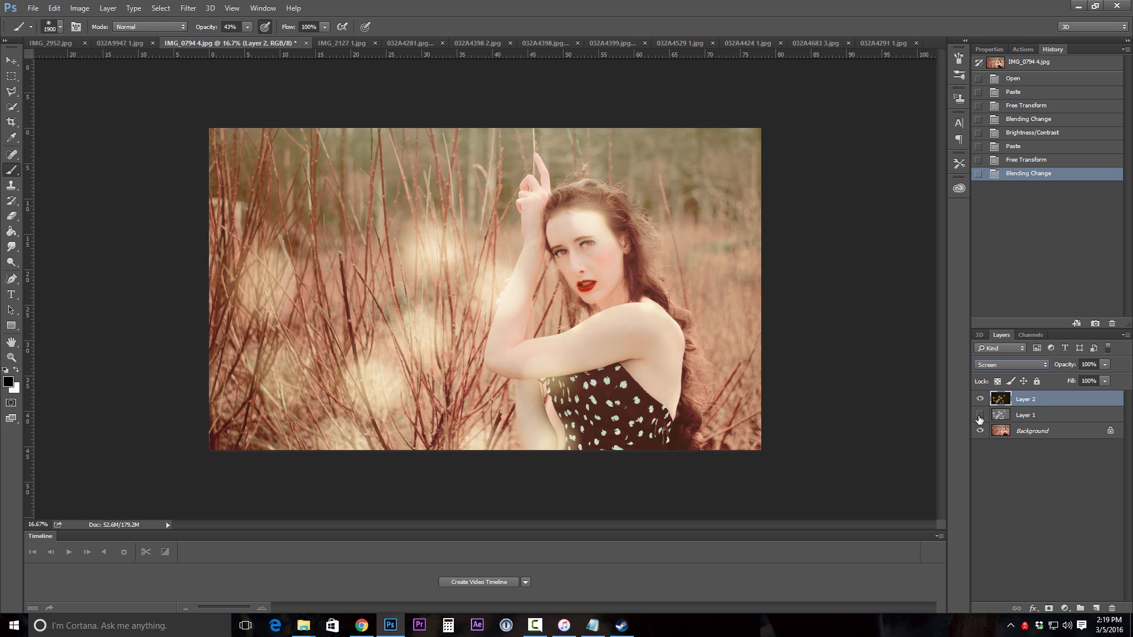
pyautogui.click(981, 400)
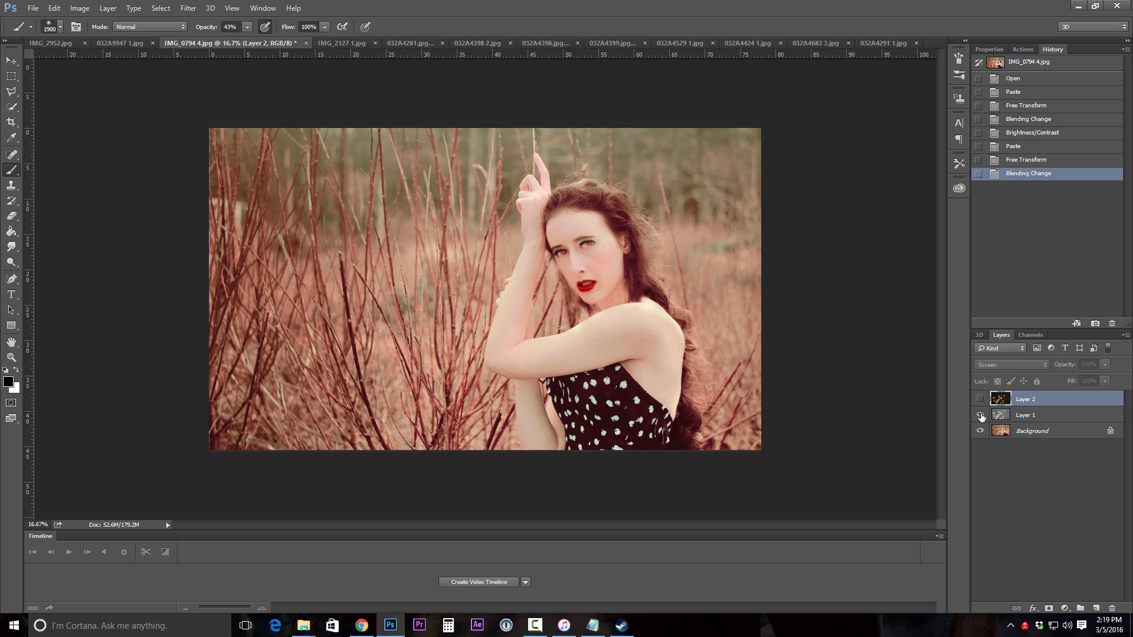
pyautogui.click(980, 416)
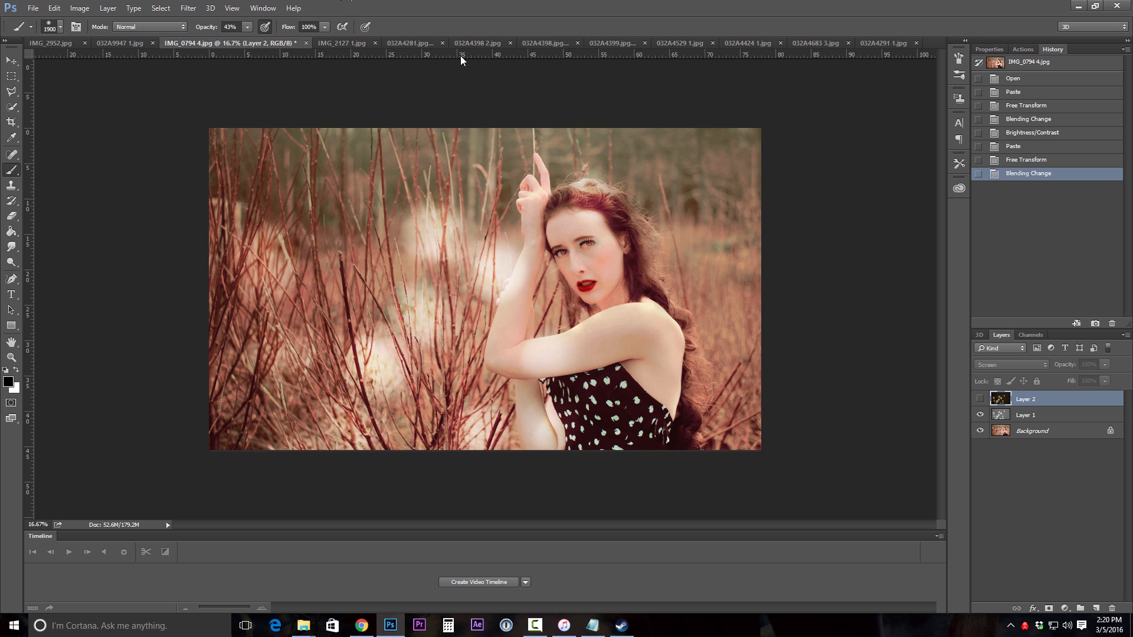
# Convert the golden bokeh image 032A4398.jpg to black and white using the Default preset.
pyautogui.click(494, 41)
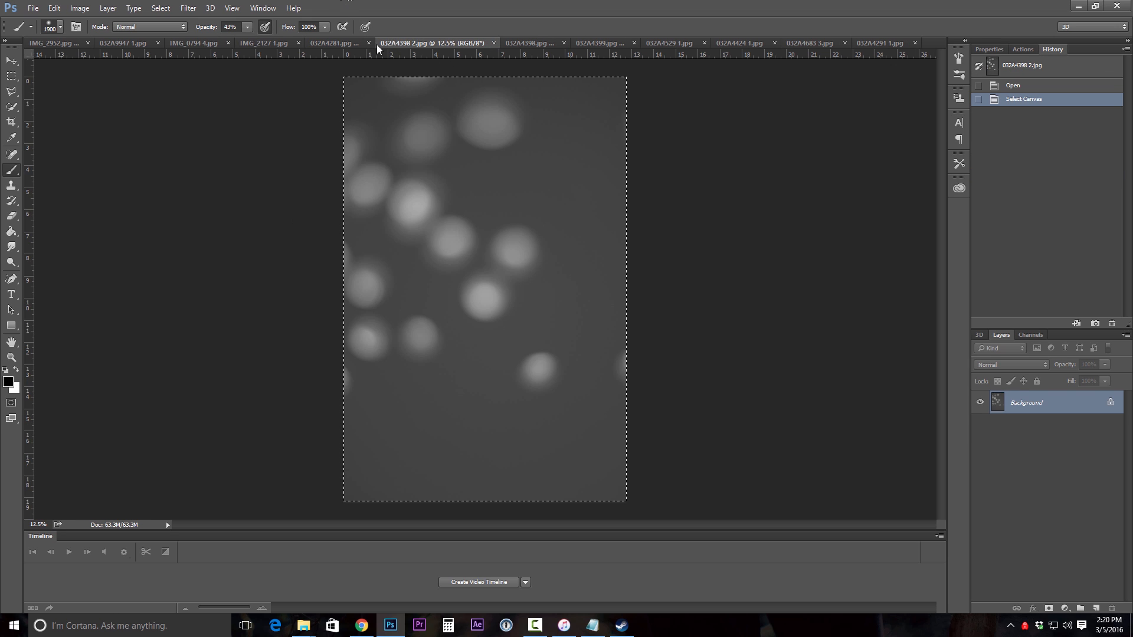
pyautogui.click(349, 43)
pyautogui.click(535, 41)
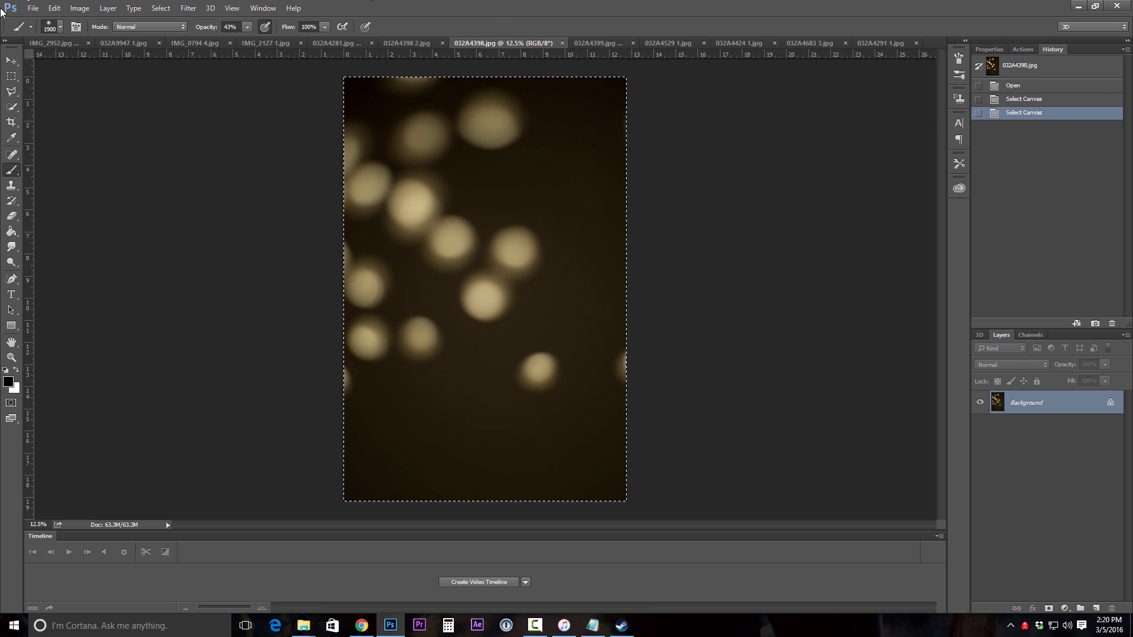
pyautogui.click(76, 8)
pyautogui.moveTo(112, 39)
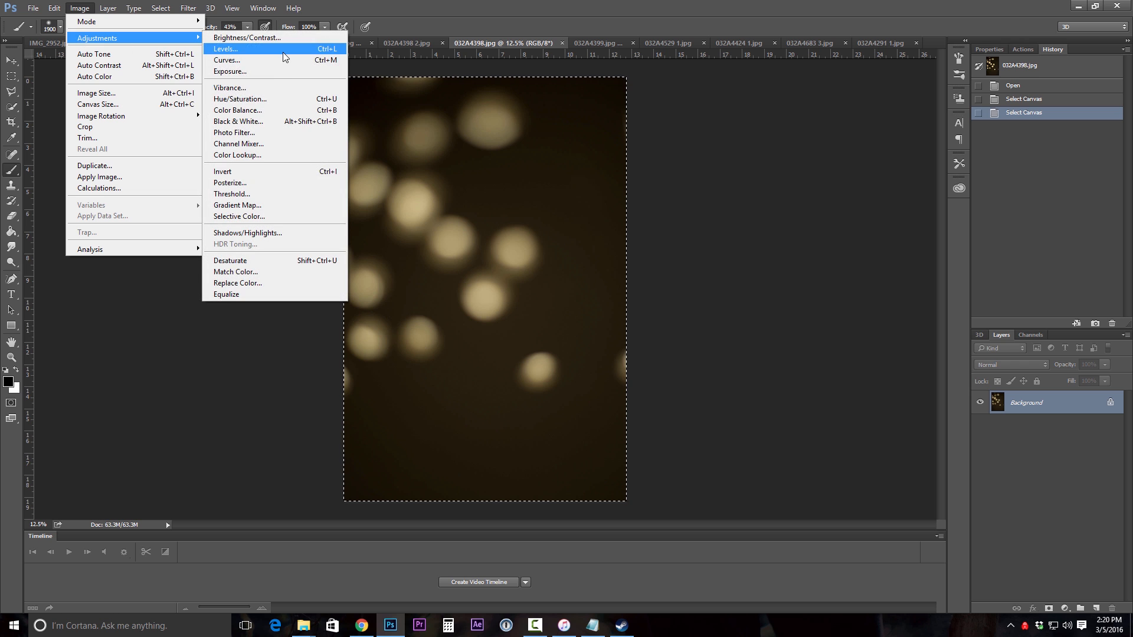
pyautogui.click(254, 122)
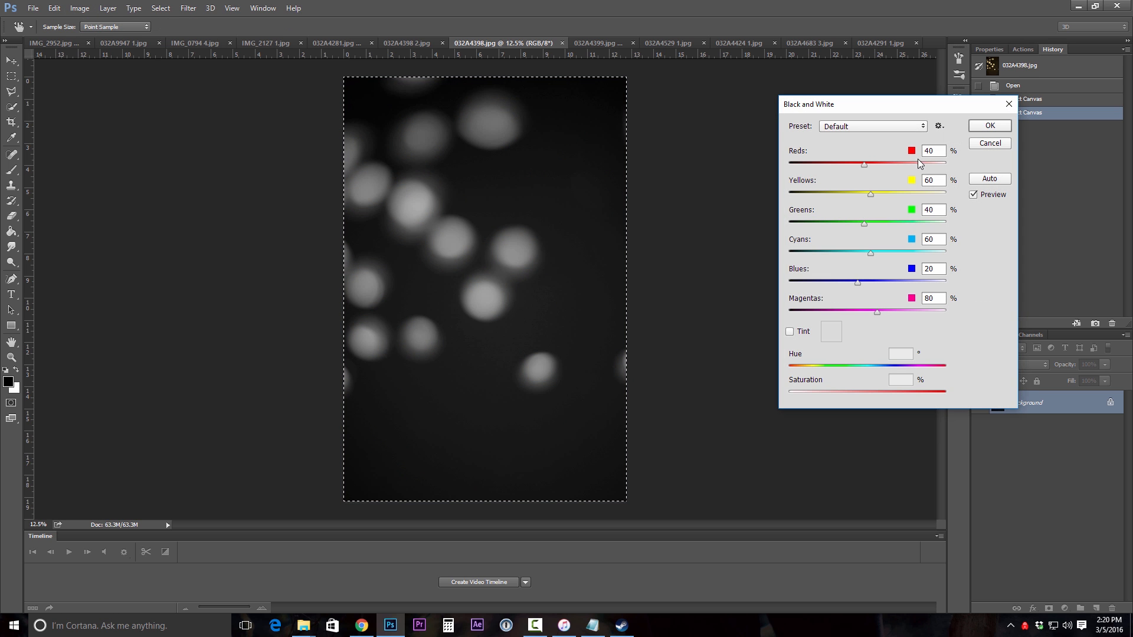
pyautogui.click(991, 127)
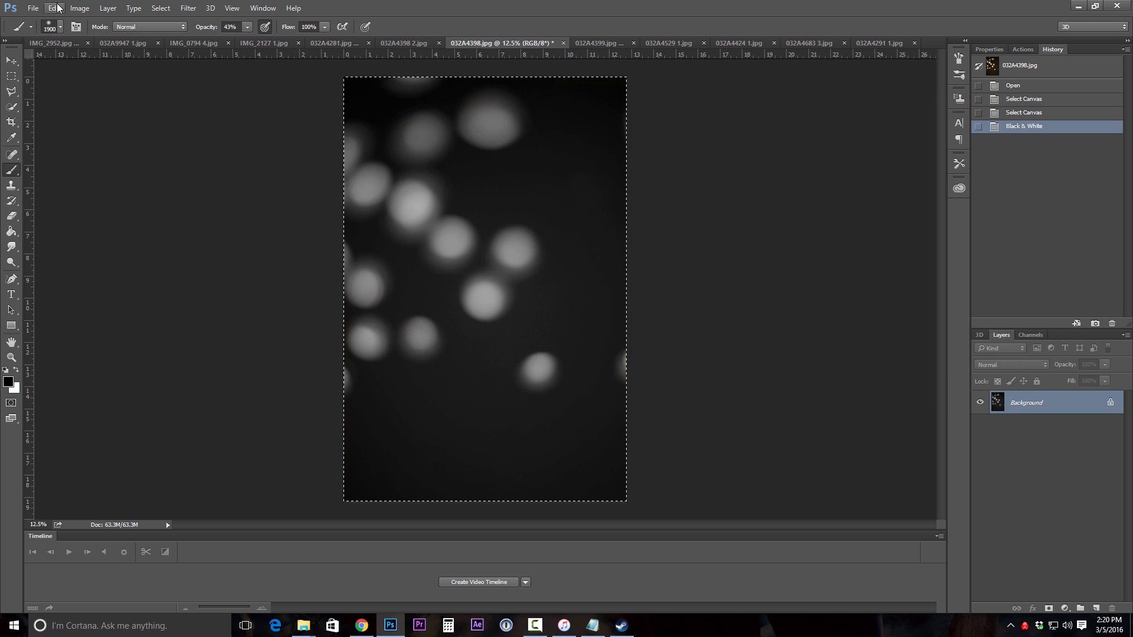
# Try lightening the blacks of 032A4398.jpg with Selective Color, setting Black to -32% for the Blacks range.
pyautogui.click(80, 8)
pyautogui.moveTo(130, 37)
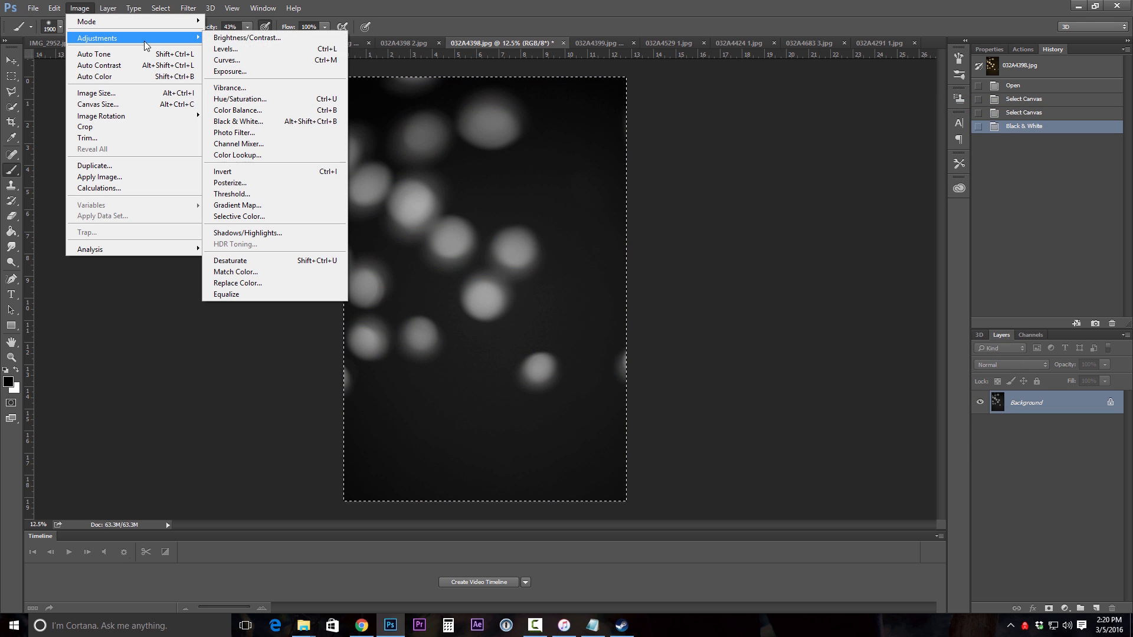
pyautogui.click(244, 217)
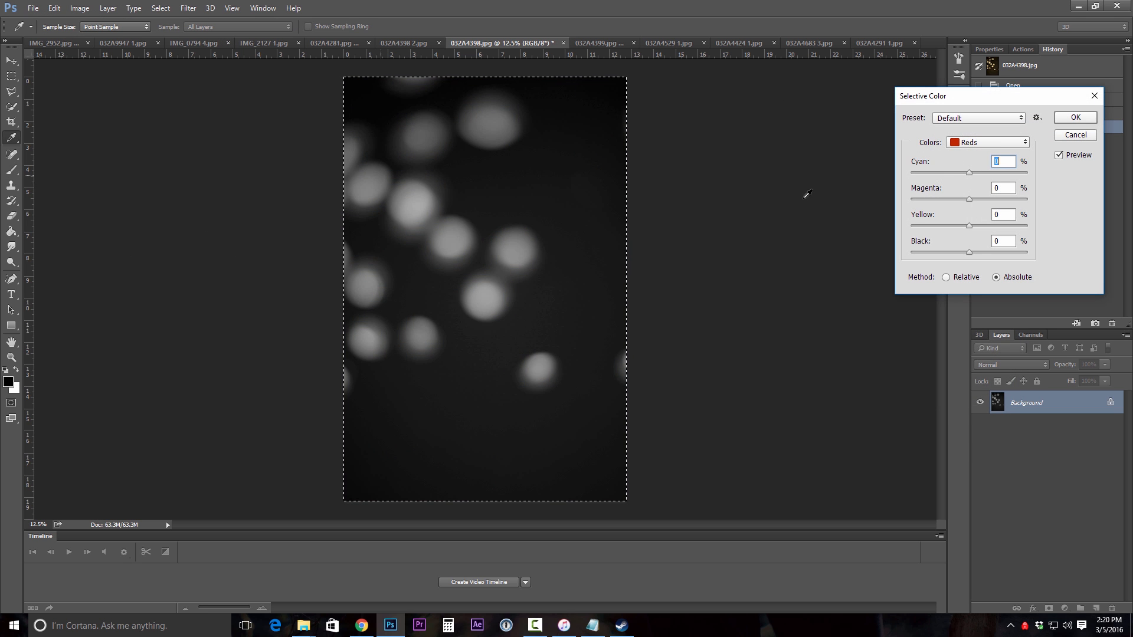
pyautogui.click(1011, 147)
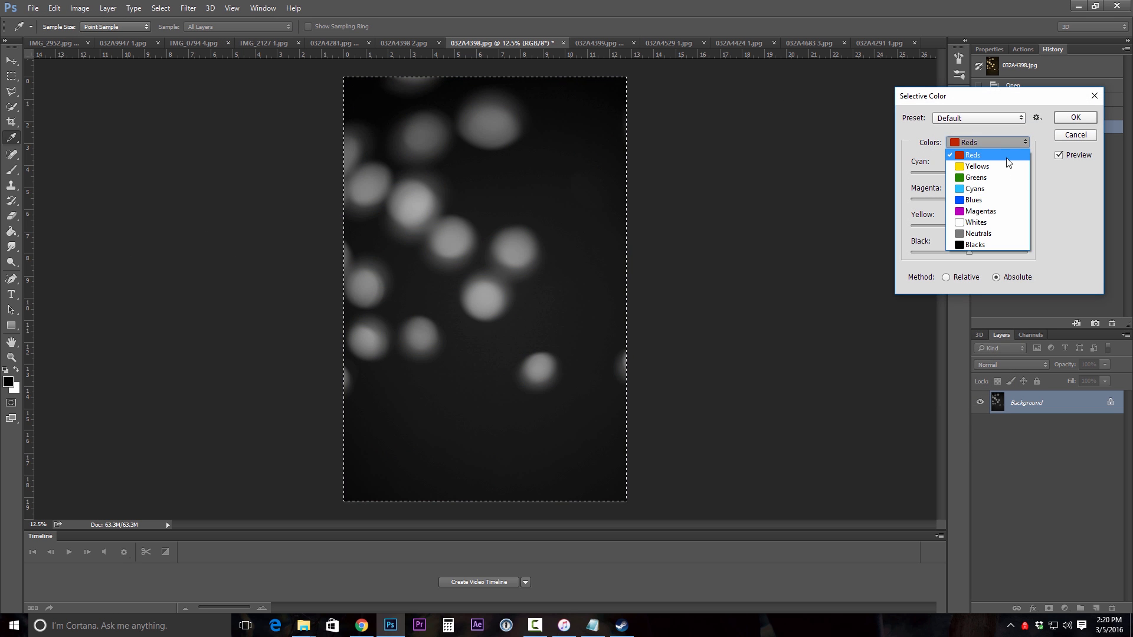
pyautogui.click(981, 247)
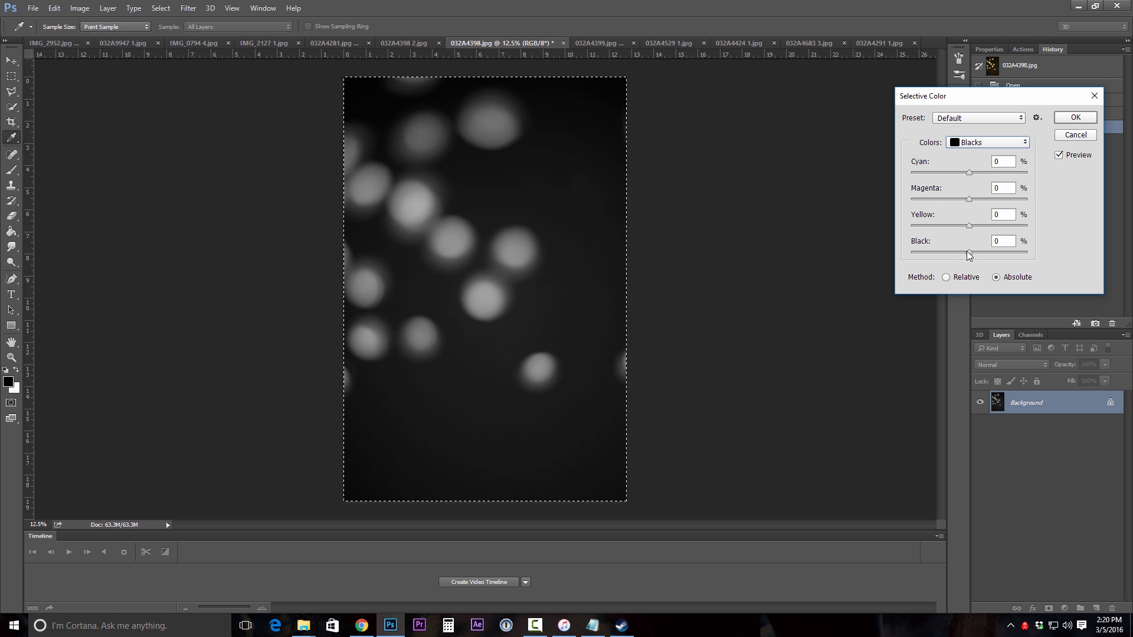
pyautogui.moveTo(968, 252); pyautogui.dragTo(952, 259)
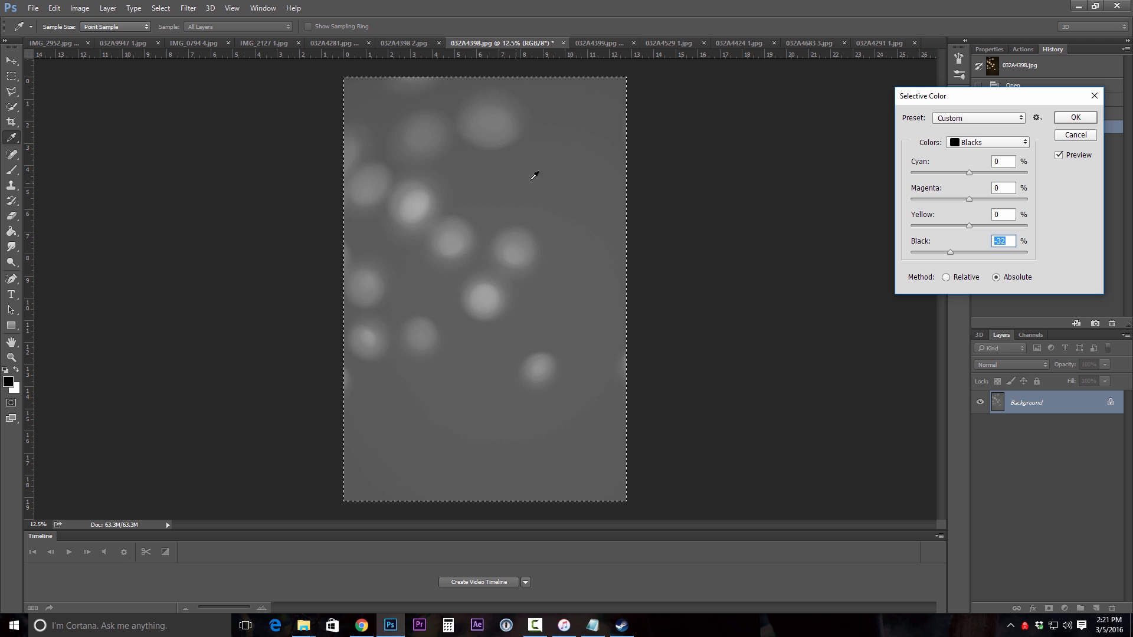
pyautogui.click(1073, 115)
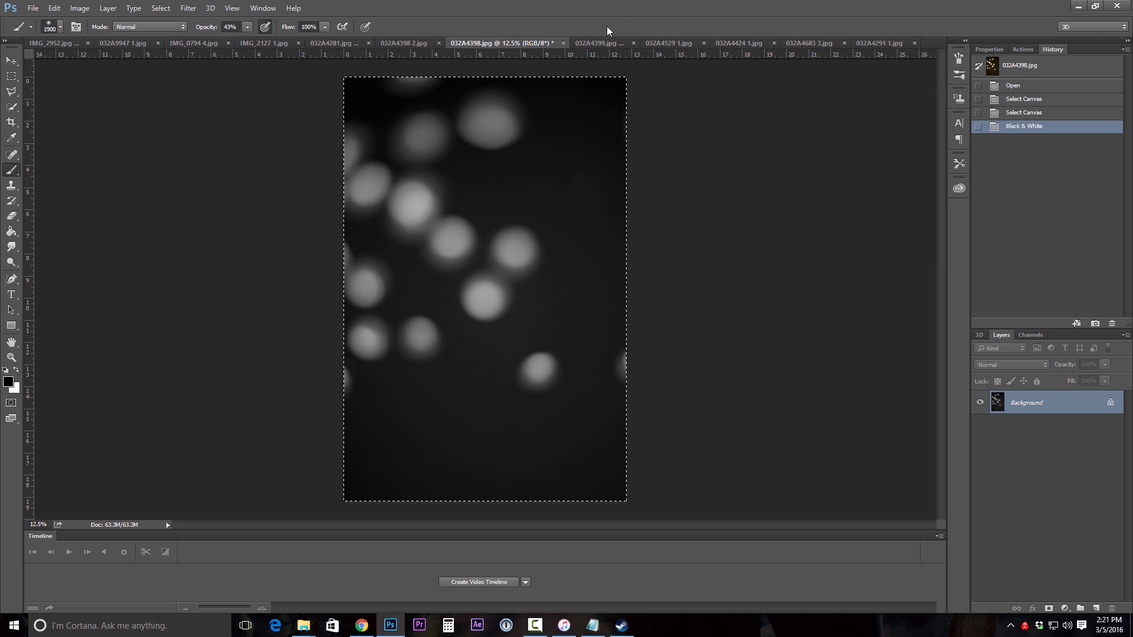
# Compare the Screen and Overlay bokeh effects on IMG_0794 4.jpg by toggling both layers, and review 032A9947 1.jpg and IMG_2952.jpg.
pyautogui.click(121, 45)
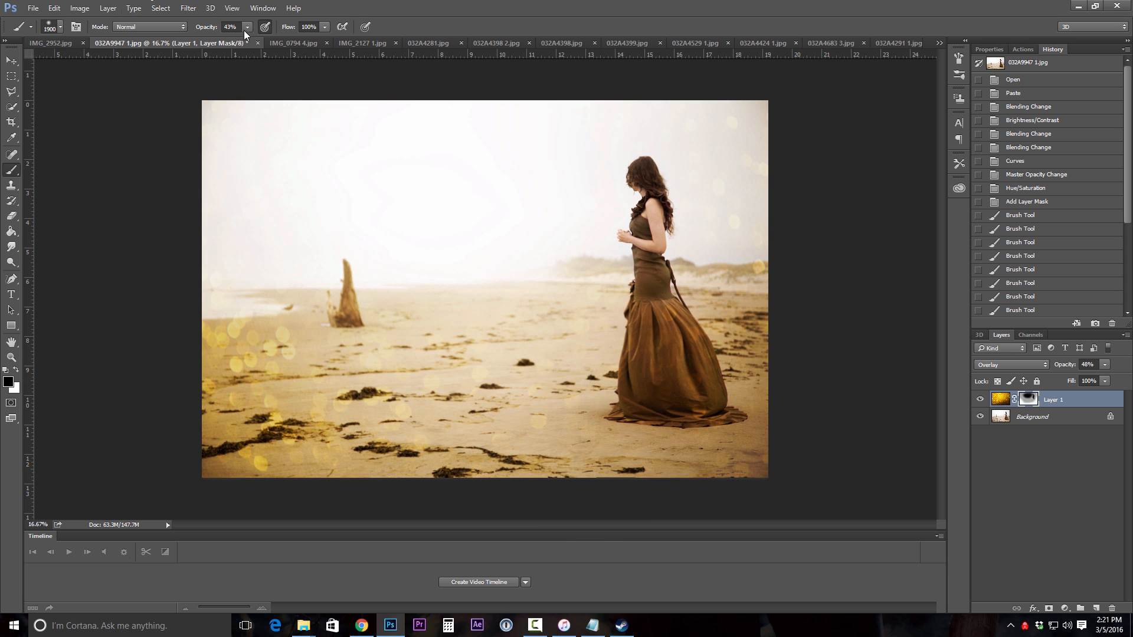
pyautogui.click(299, 44)
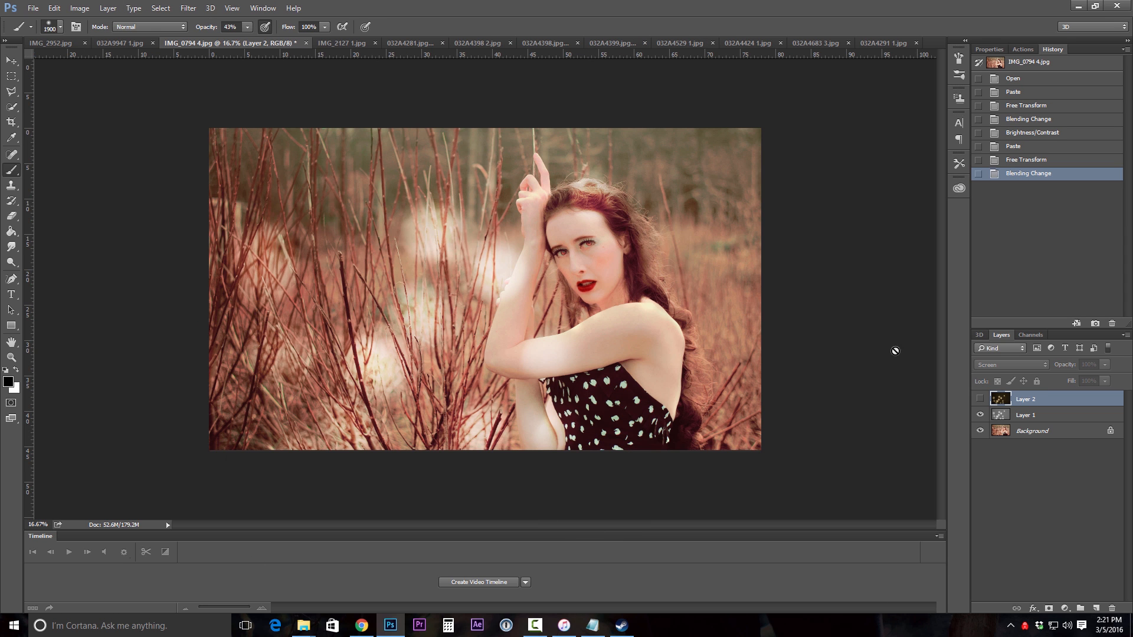
pyautogui.click(980, 399)
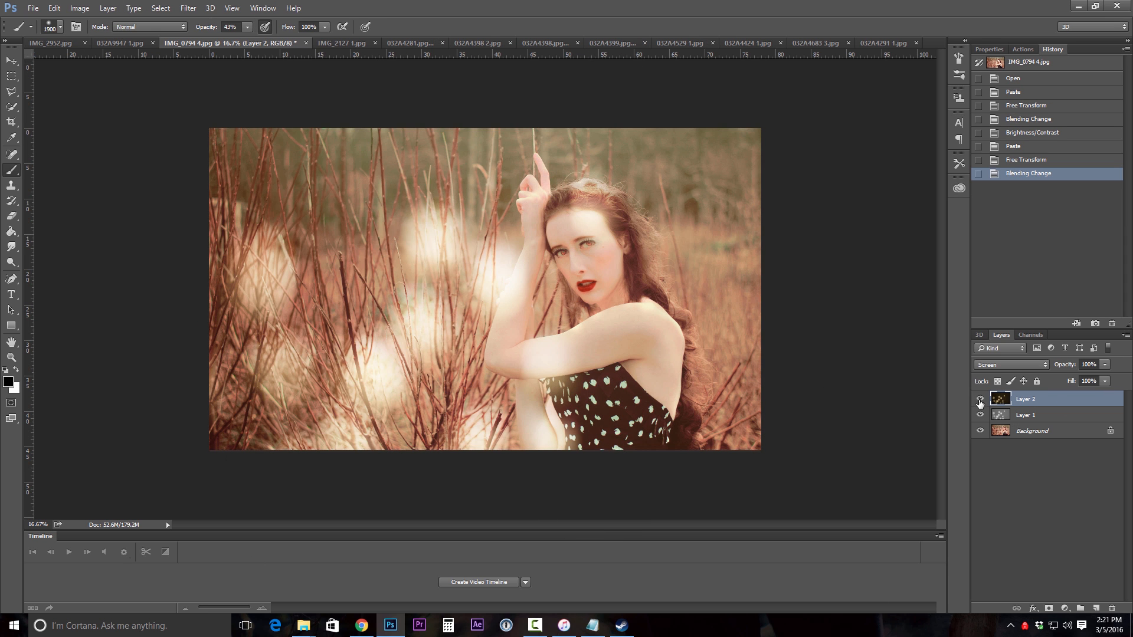
pyautogui.click(980, 416)
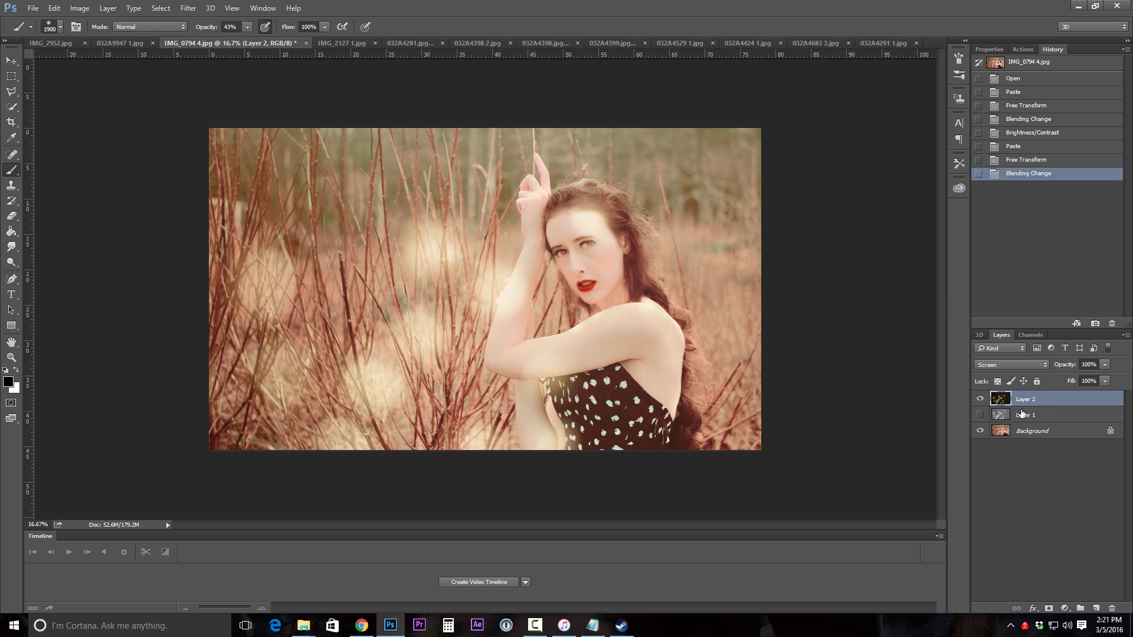
pyautogui.click(980, 400)
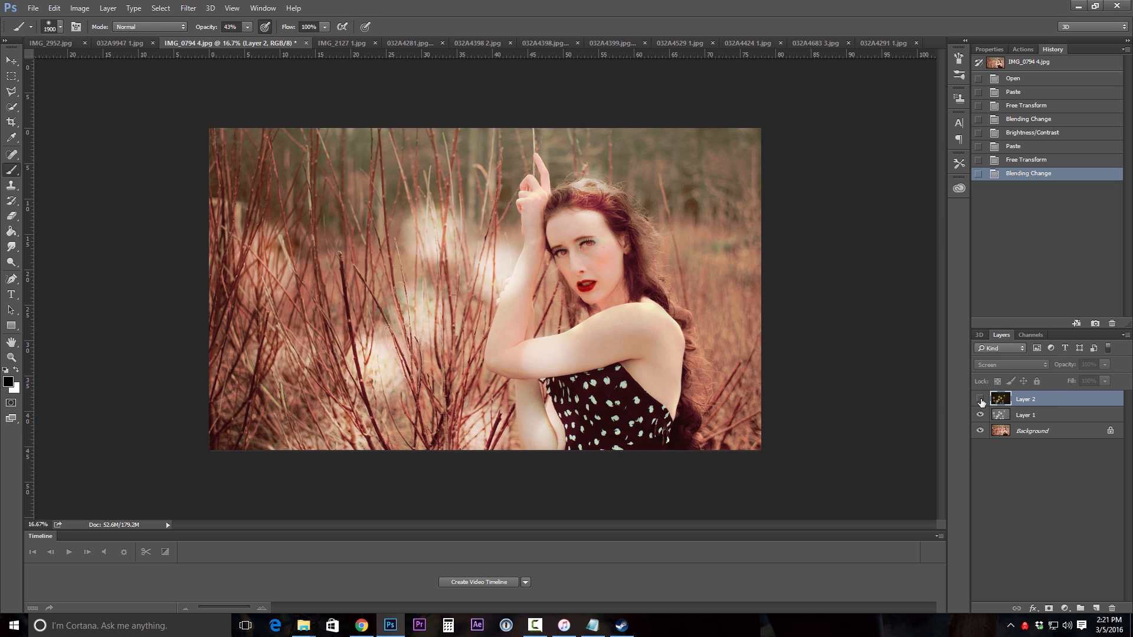
pyautogui.click(65, 43)
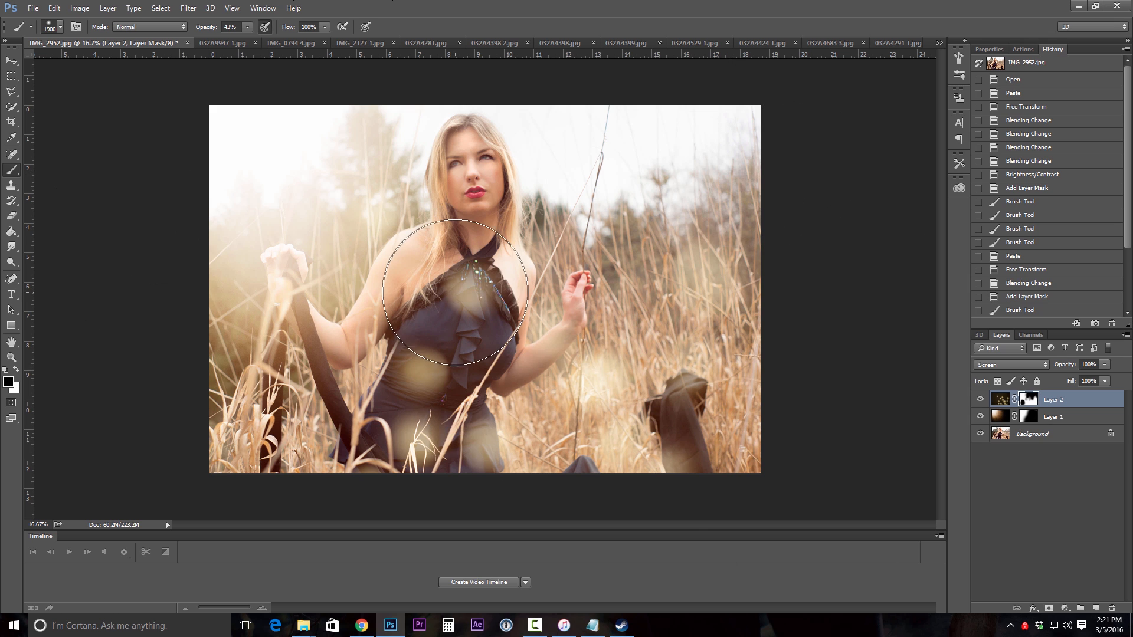
# Copy all of the light gray speckled texture 032A4683 3.jpg and paste it as a new layer into IMG_2127 1.jpg.
pyautogui.click(348, 42)
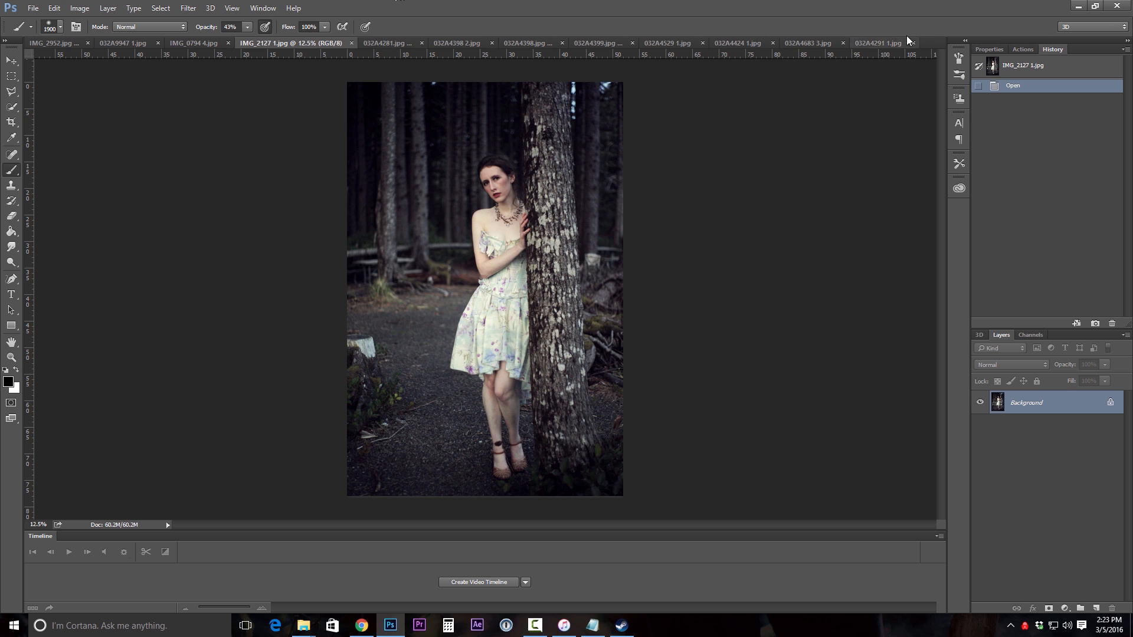
pyautogui.click(807, 45)
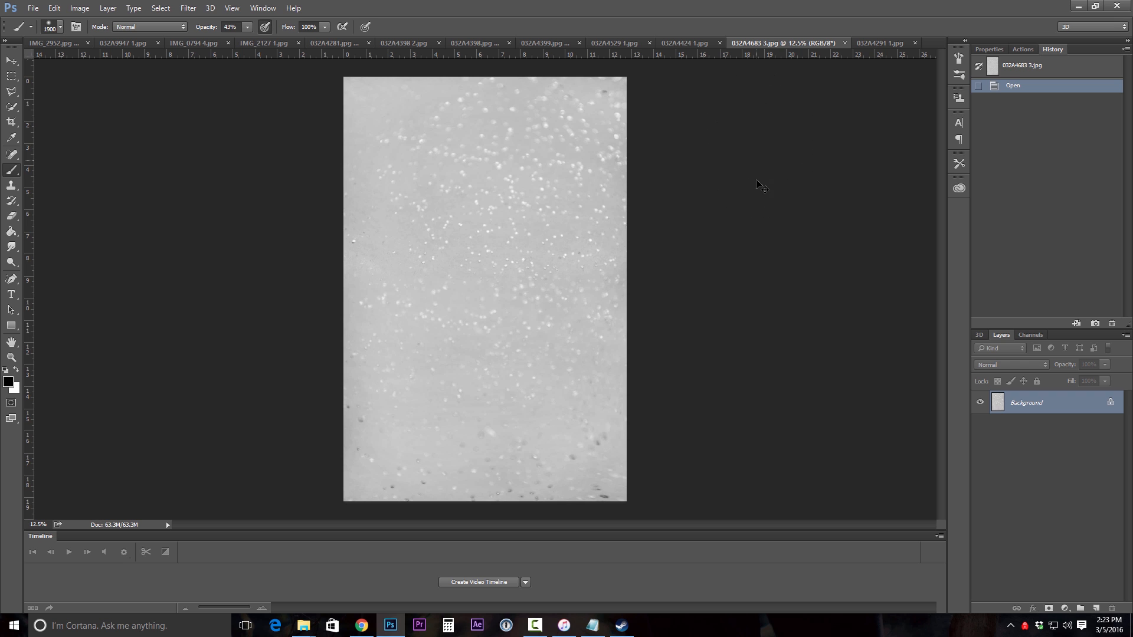
pyautogui.hotkey('ctrl', 'a')
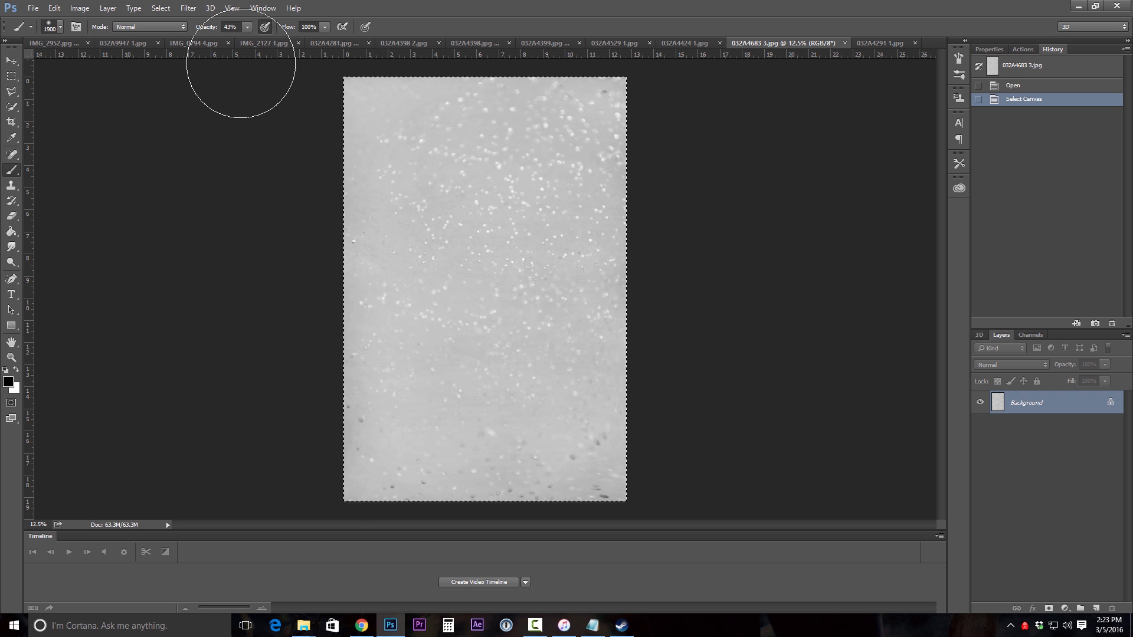
pyautogui.click(264, 43)
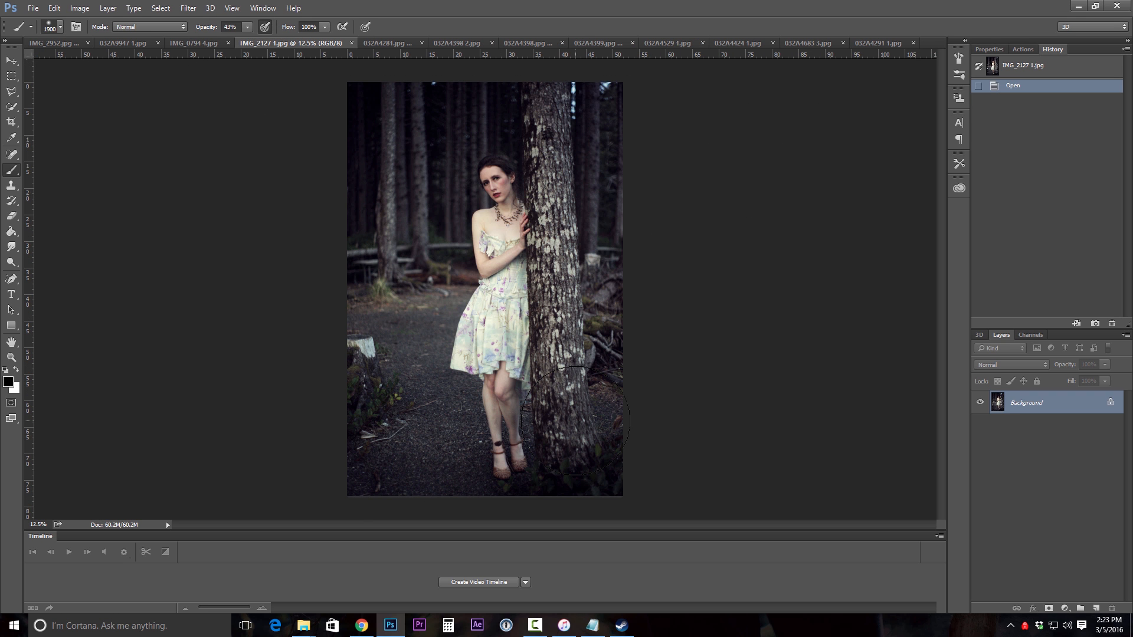
pyautogui.hotkey('ctrl', 'v')
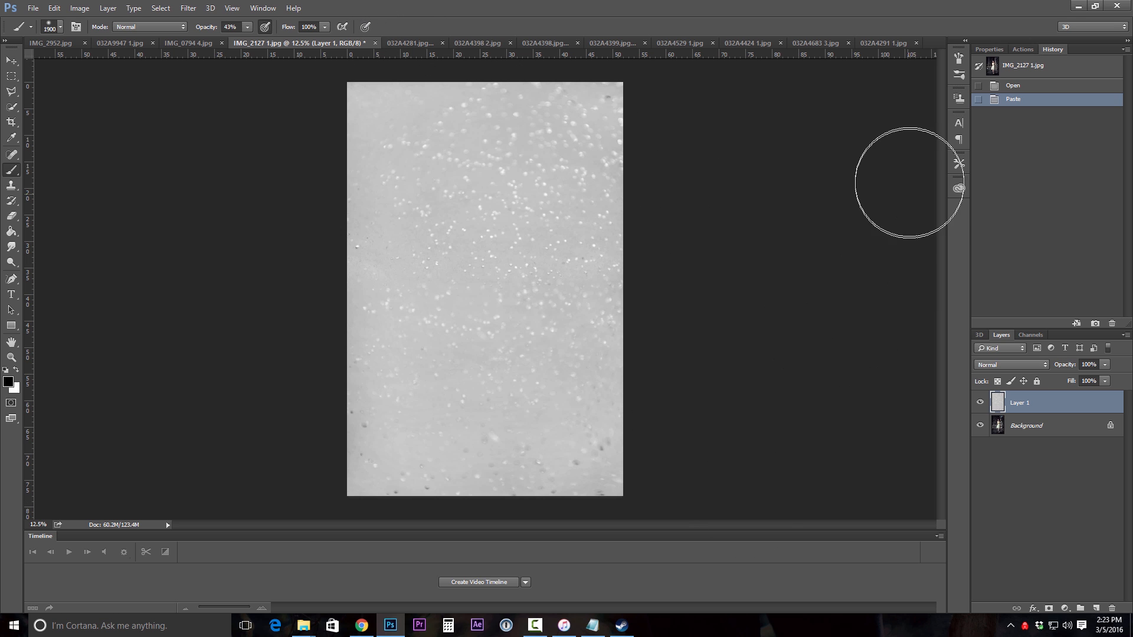
# Set the speckled texture layer's blend mode to Overlay and its brightness to -68 with Brightness/Contrast.
pyautogui.click(1003, 364)
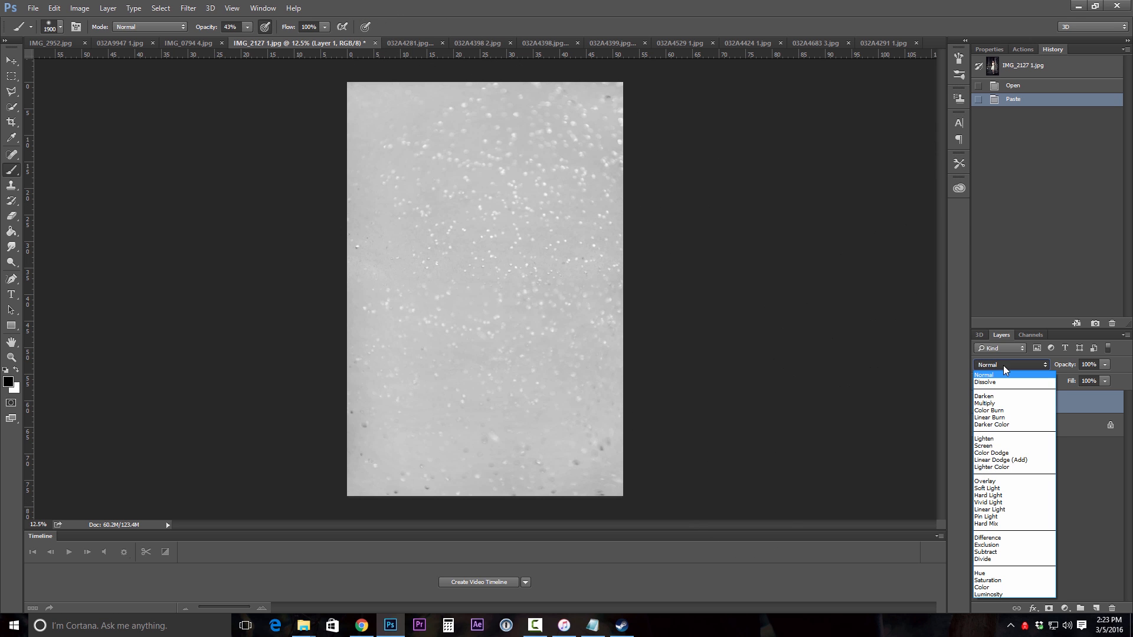
pyautogui.click(995, 481)
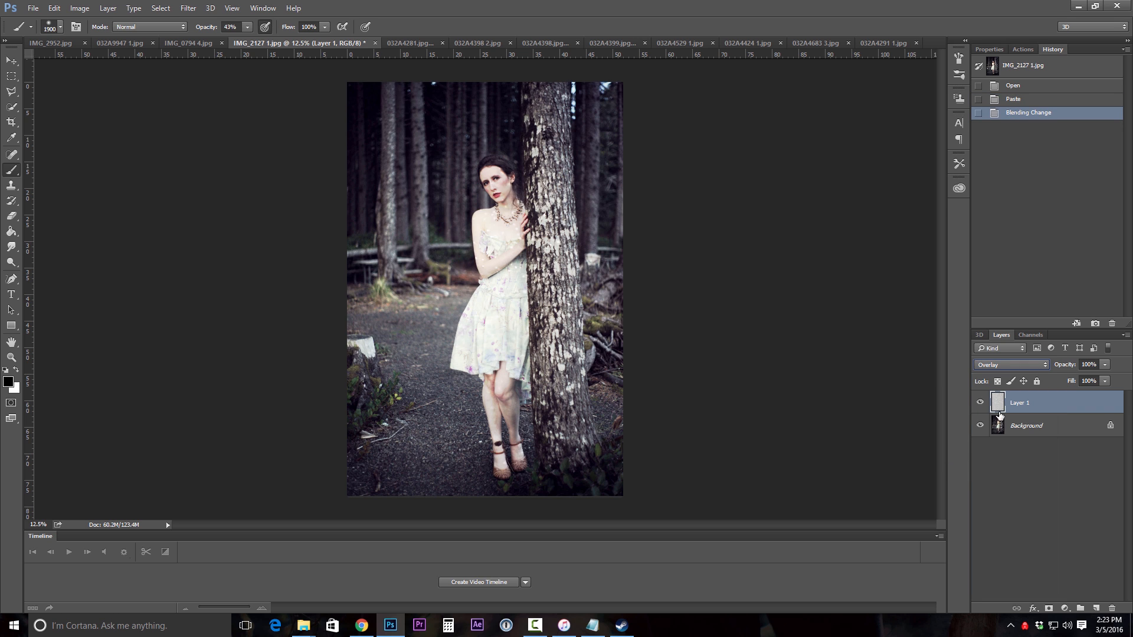
pyautogui.click(79, 8)
pyautogui.moveTo(99, 39)
pyautogui.click(245, 39)
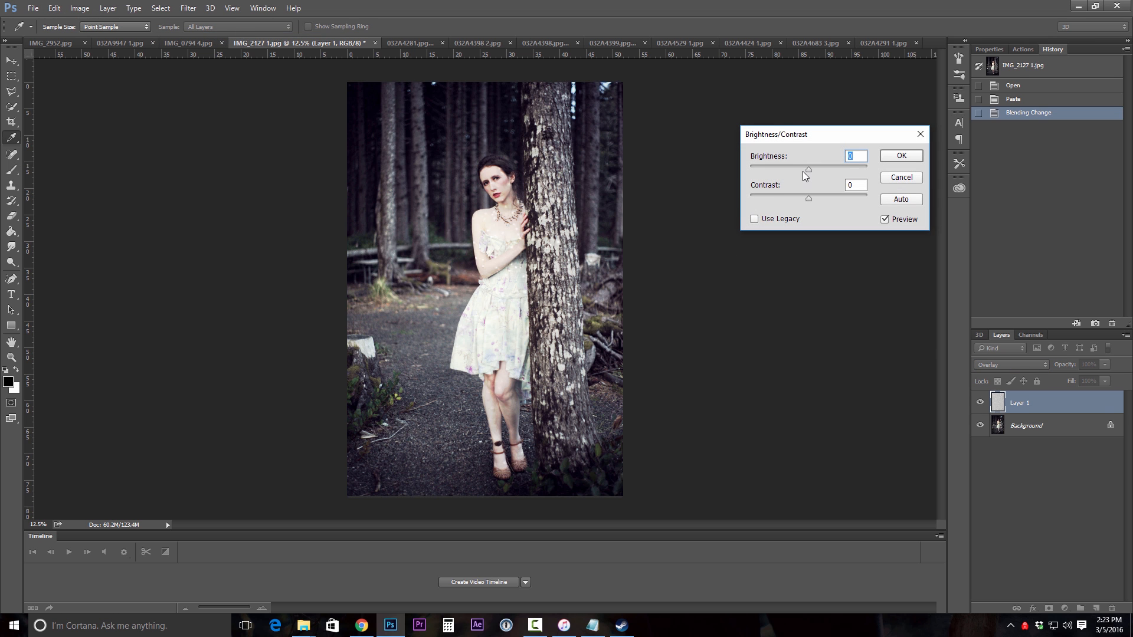
pyautogui.moveTo(803, 171); pyautogui.dragTo(782, 183)
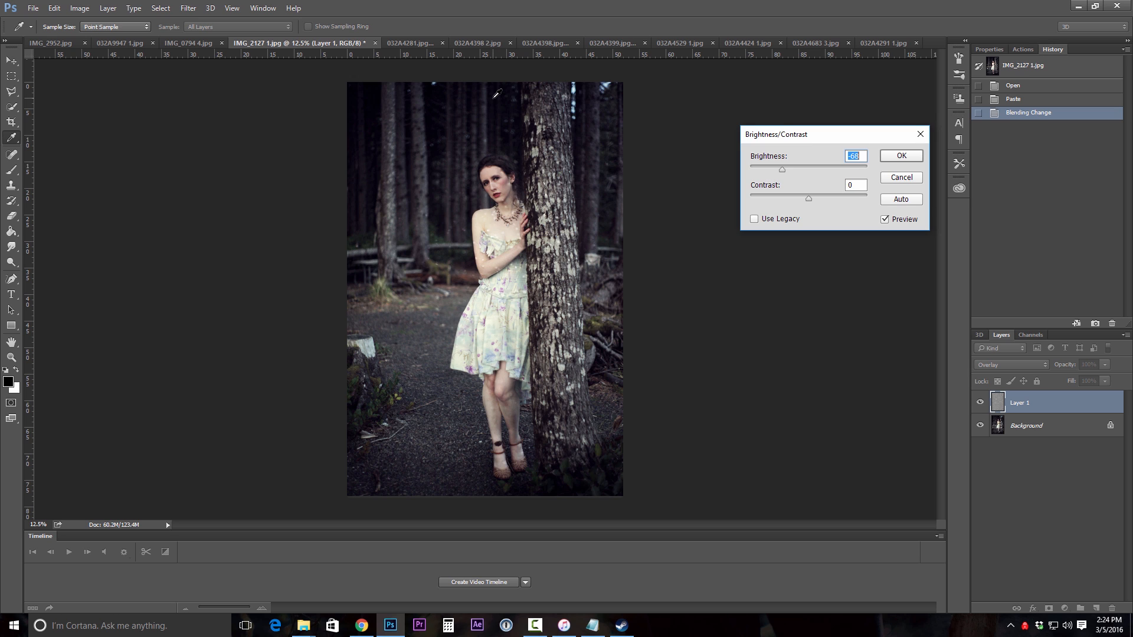
pyautogui.press('b')
pyautogui.click(902, 153)
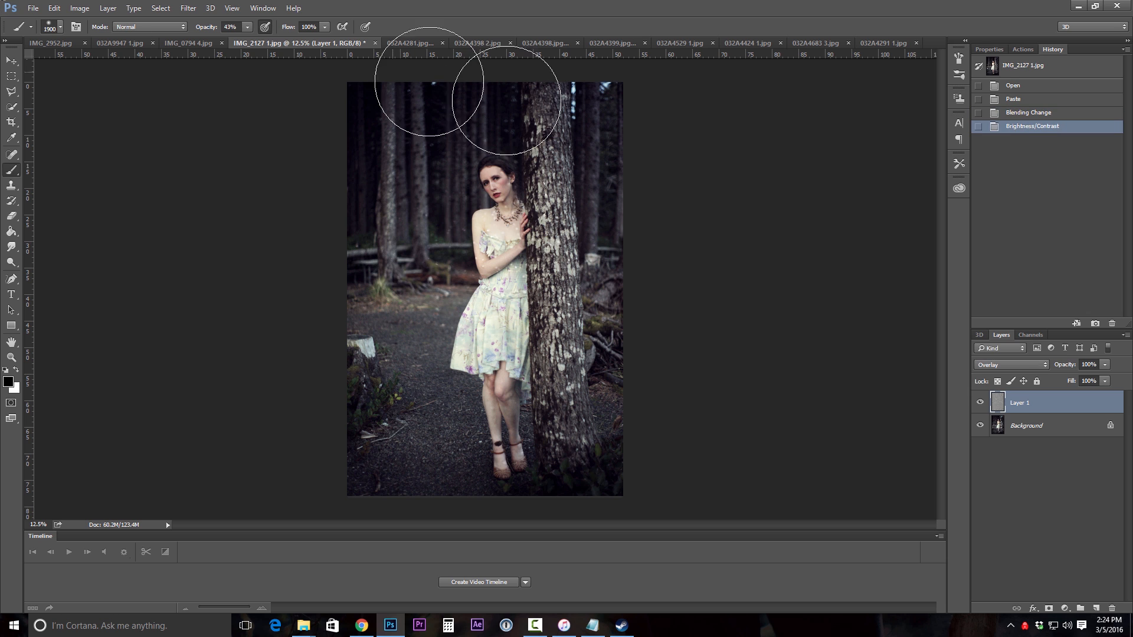
# Review the edited portraits IMG_0794 4.jpg, 032A9947 1.jpg and IMG_2952.jpg one after another.
pyautogui.click(187, 43)
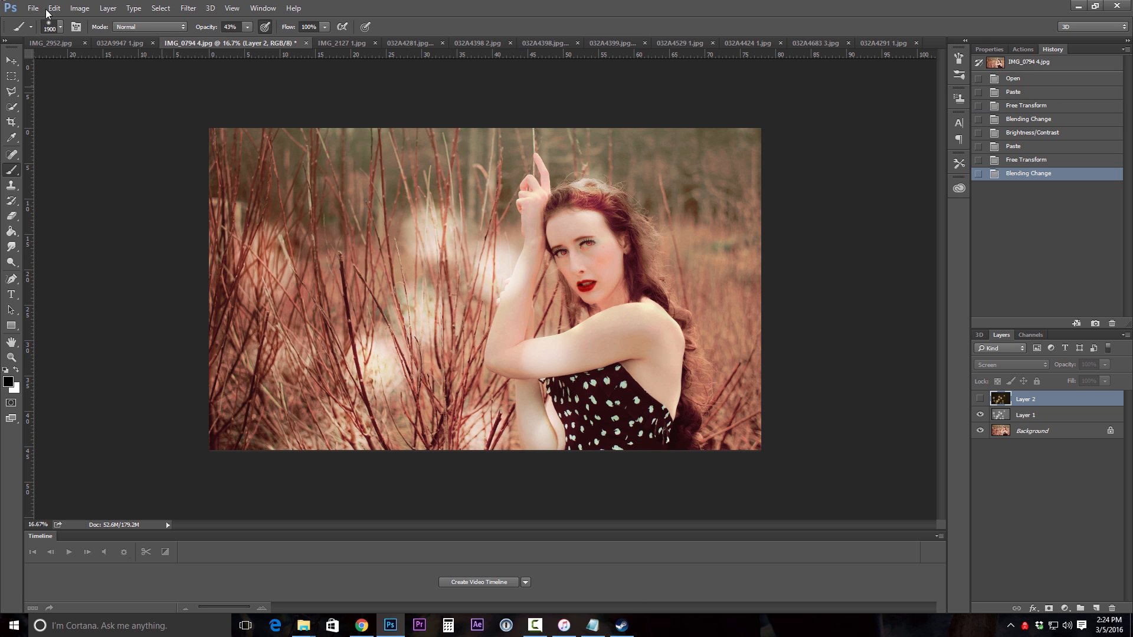
pyautogui.click(120, 43)
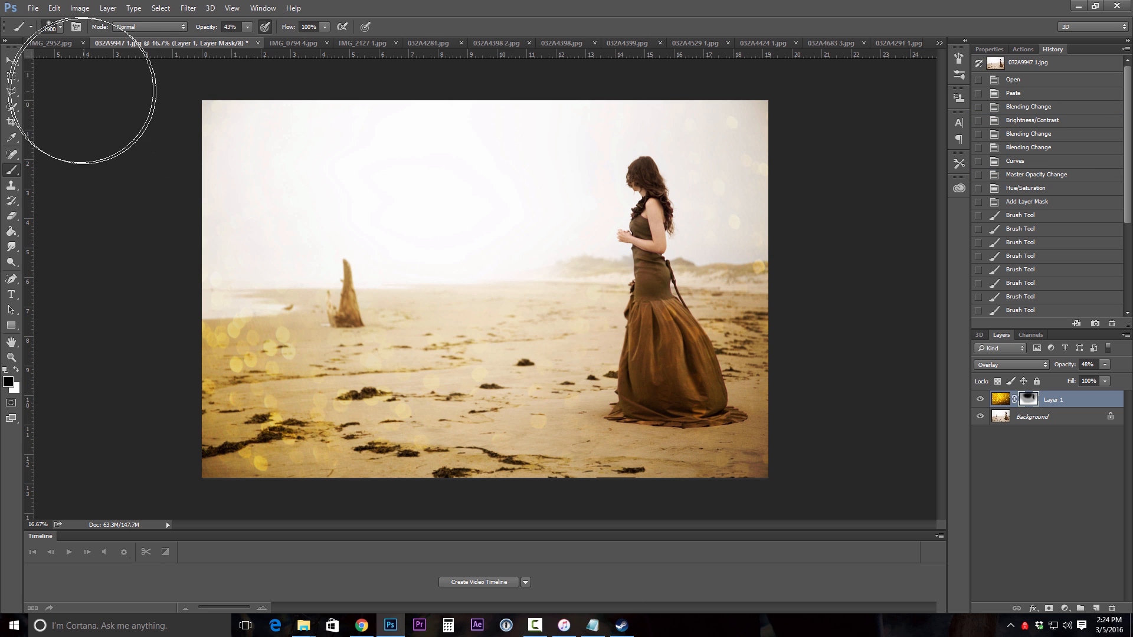
pyautogui.click(54, 44)
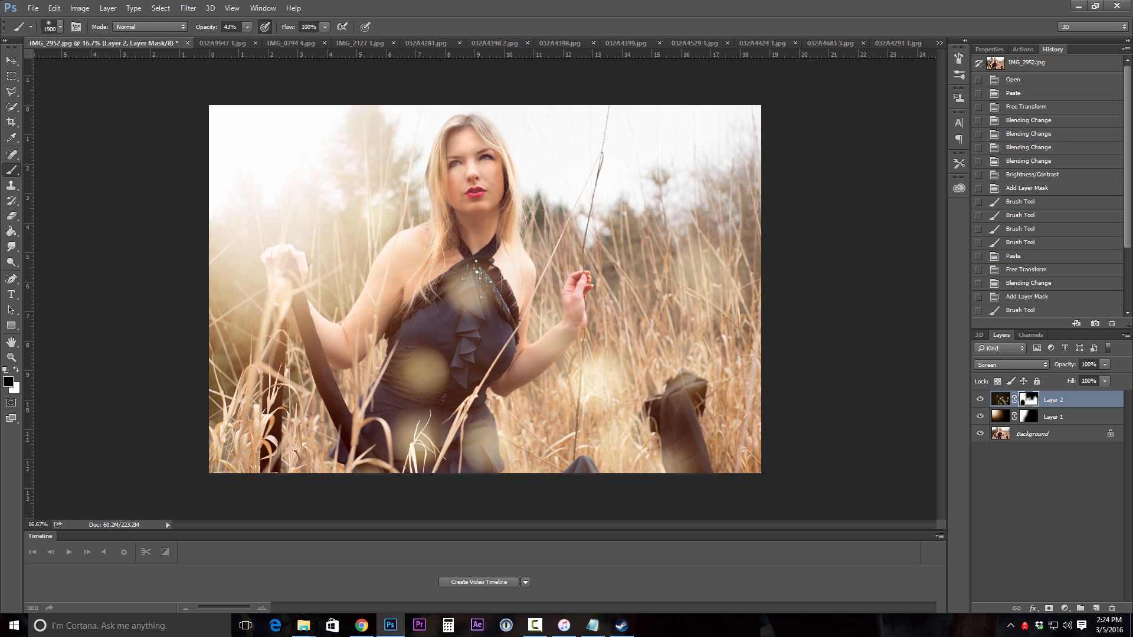